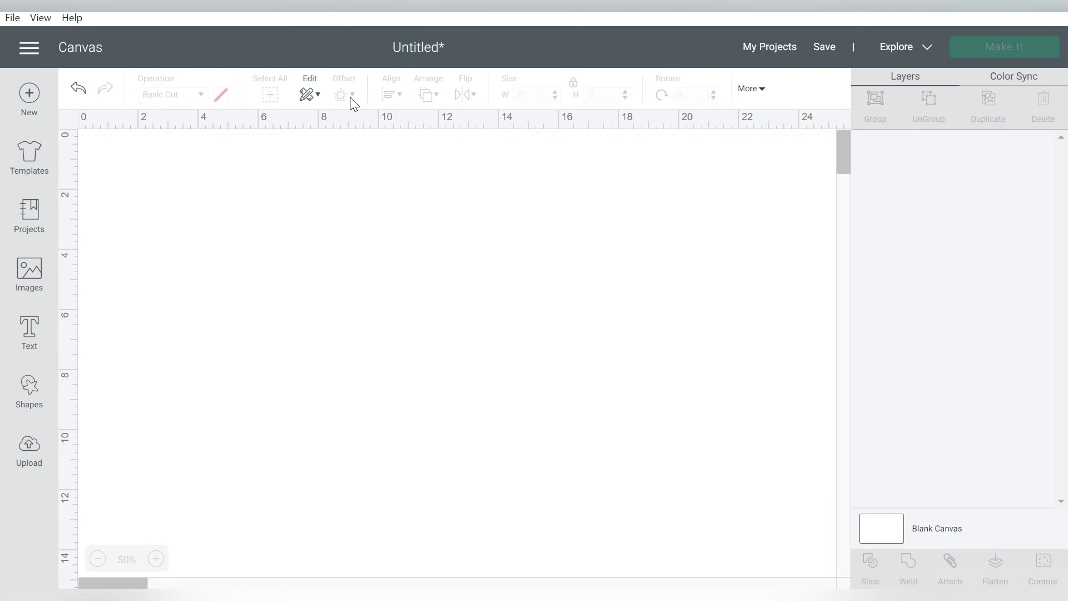
# Step: Open the hamburger navigation menu listing account and machine options over the blank canvas
pyautogui.click(29, 49)
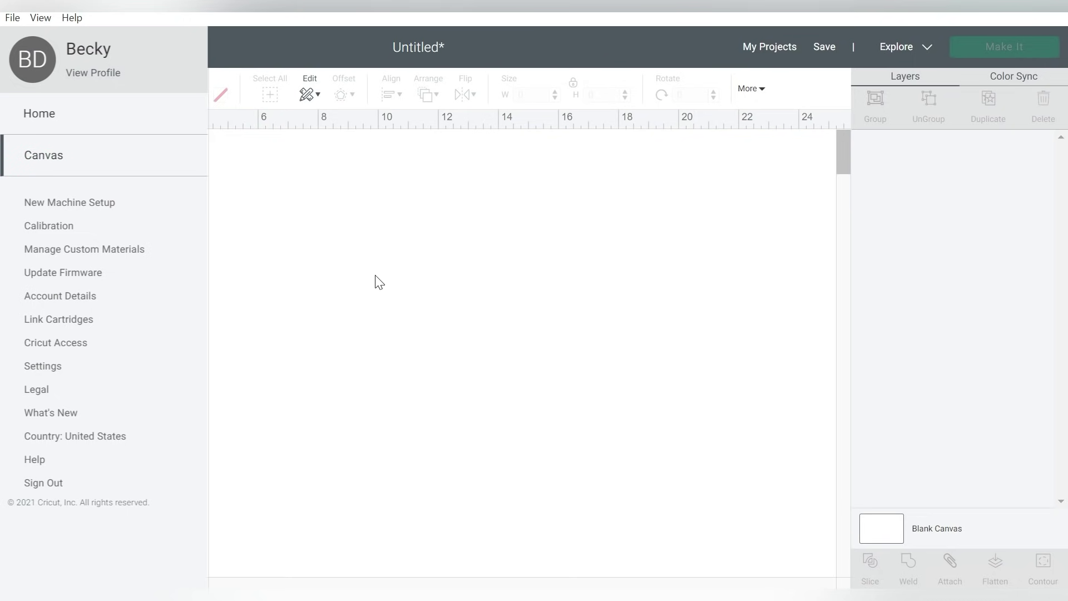
# Step: Check the Settings panel (no grid, imperial units, new canvas style), then return to the canvas
pyautogui.click(263, 173)
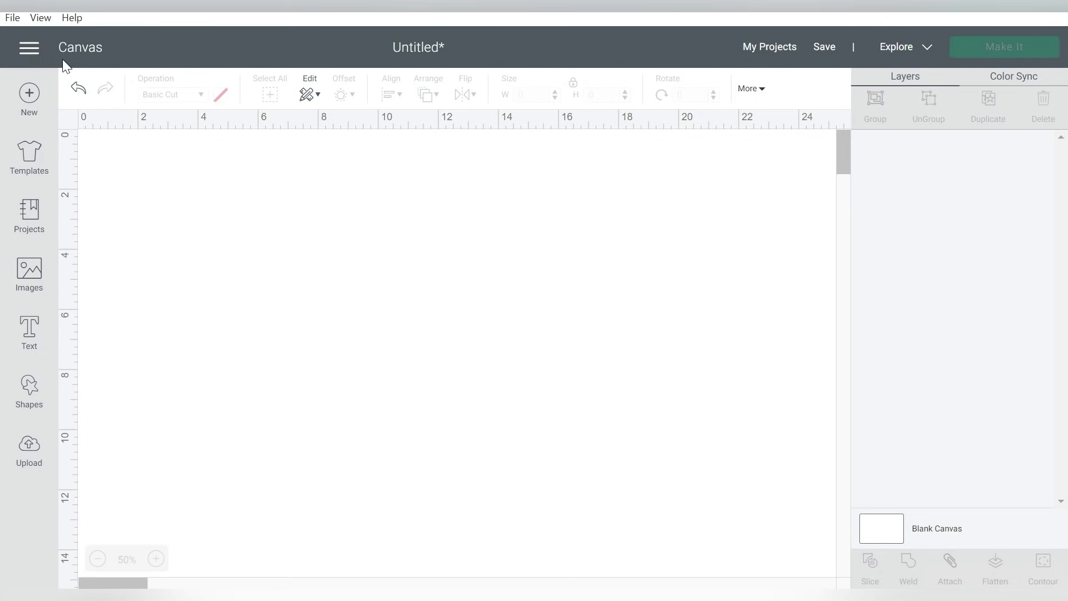
pyautogui.click(28, 55)
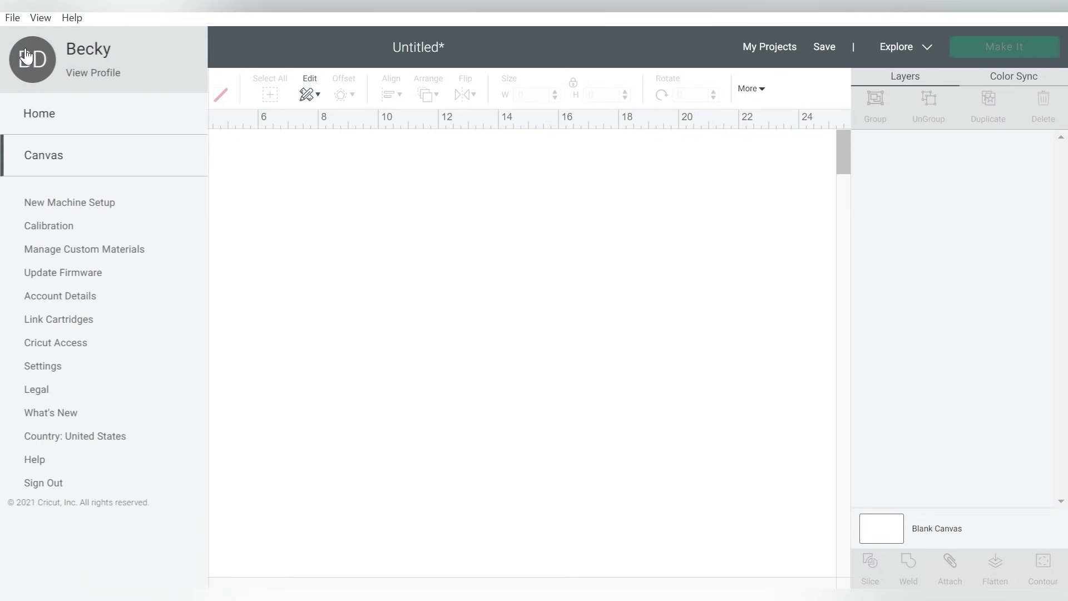
pyautogui.click(60, 369)
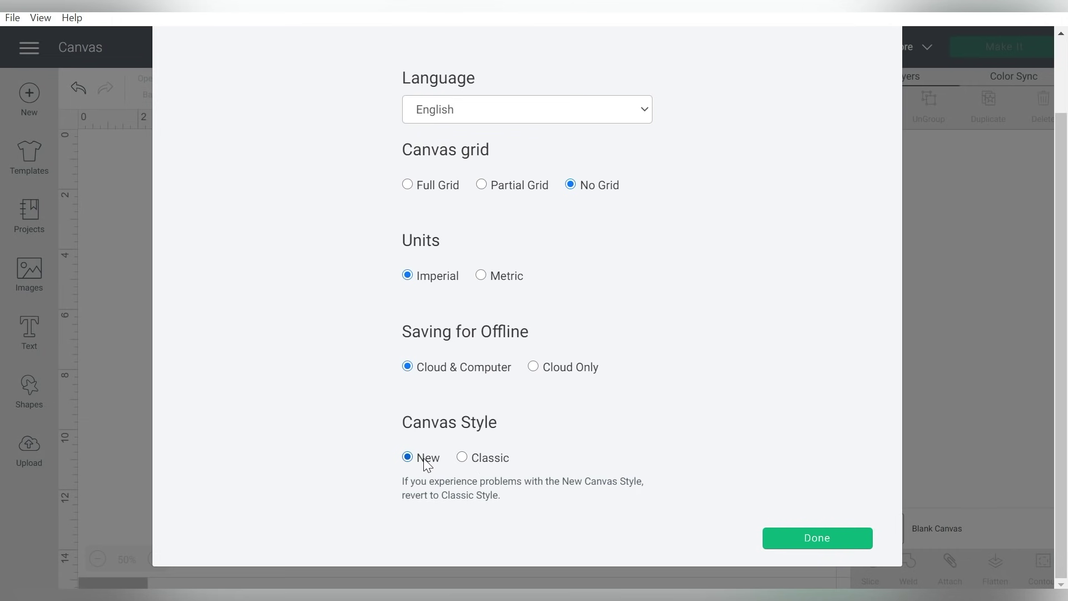
pyautogui.click(824, 542)
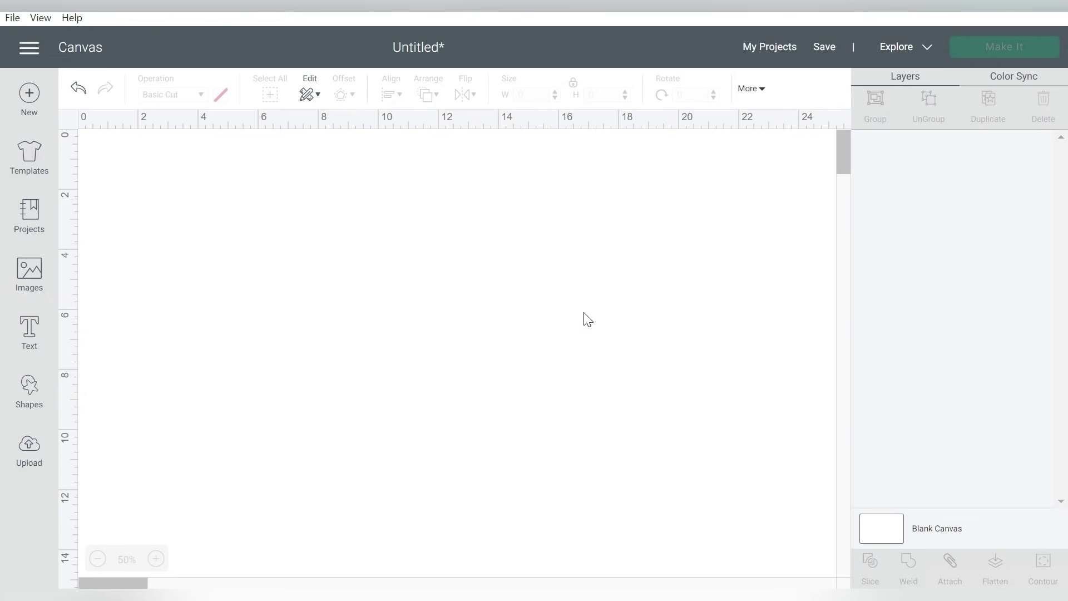
pyautogui.click(29, 329)
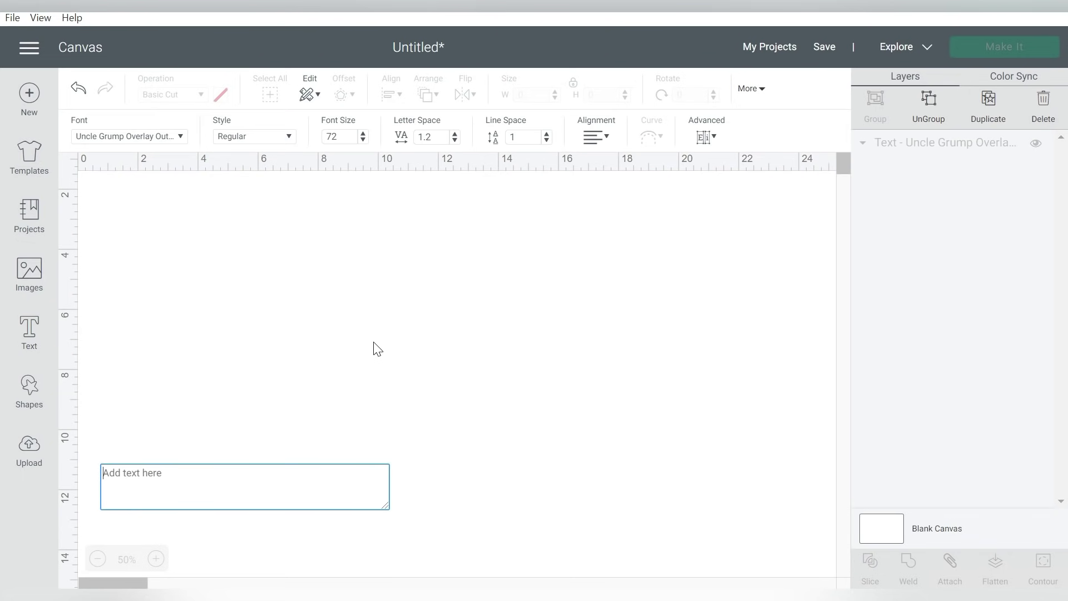
pyautogui.write('Offset')
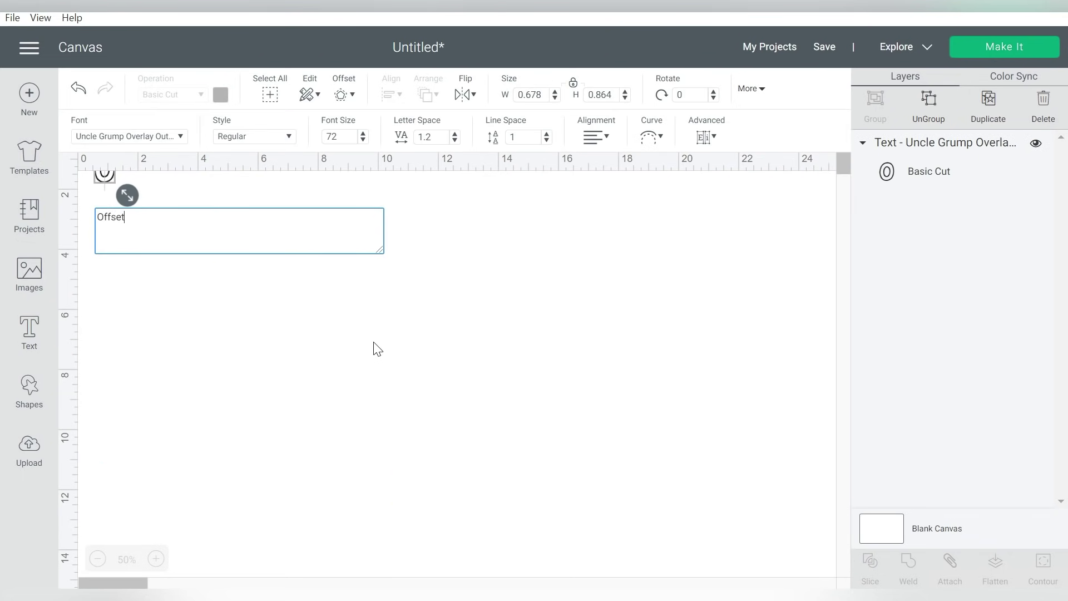
# Step: Enlarge the OFFSET text and change its font to BananaPancakes
pyautogui.click(256, 341)
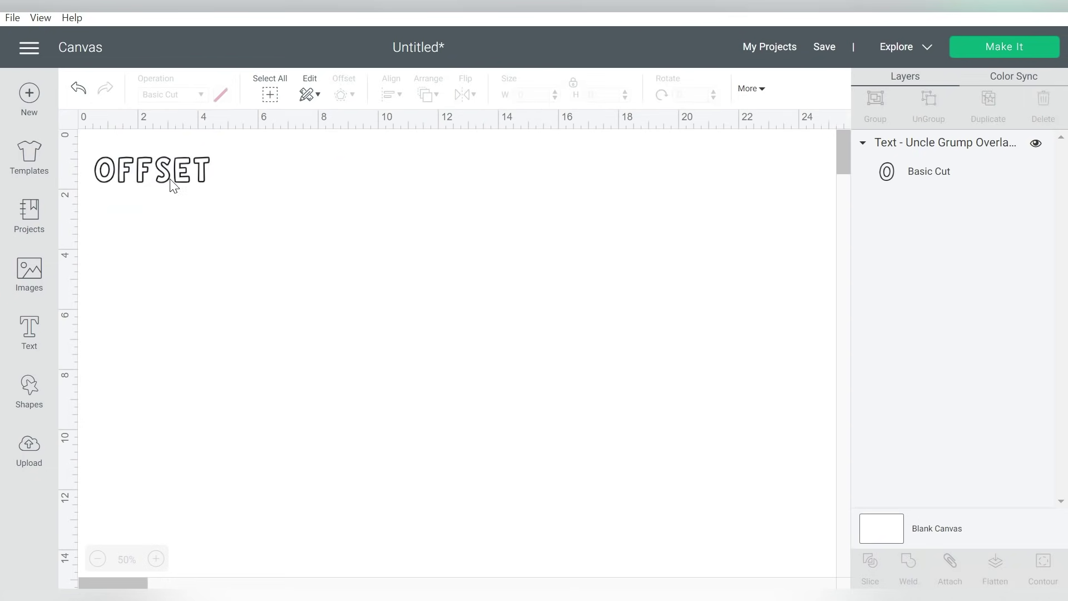
pyautogui.click(173, 171)
pyautogui.moveTo(337, 252)
pyautogui.mouseDown()
pyautogui.moveTo(544, 384)
pyautogui.moveTo(422, 341)
pyautogui.mouseUp()
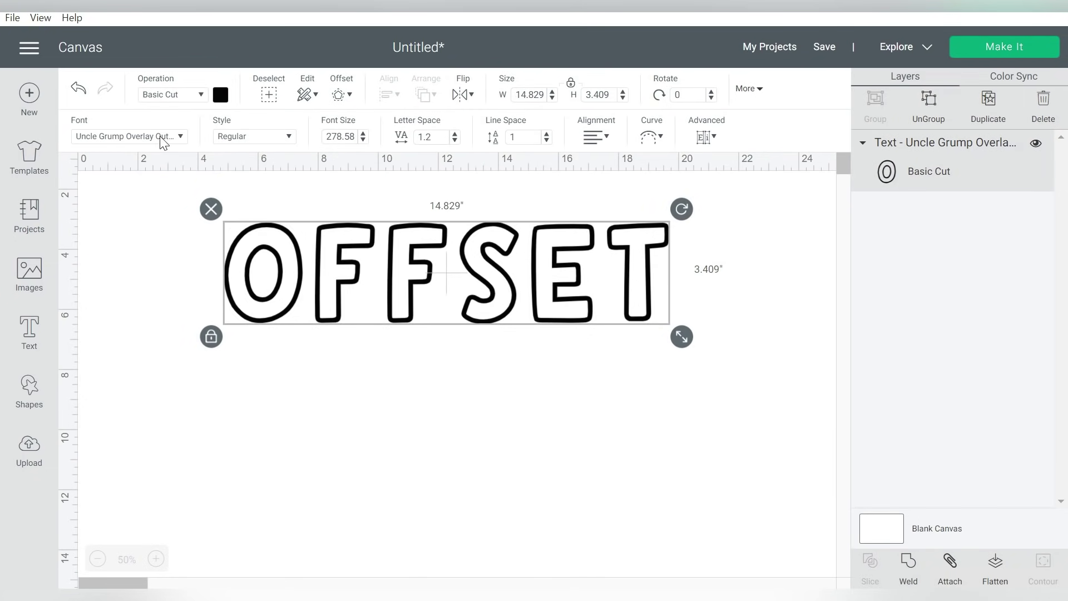
pyautogui.click(182, 136)
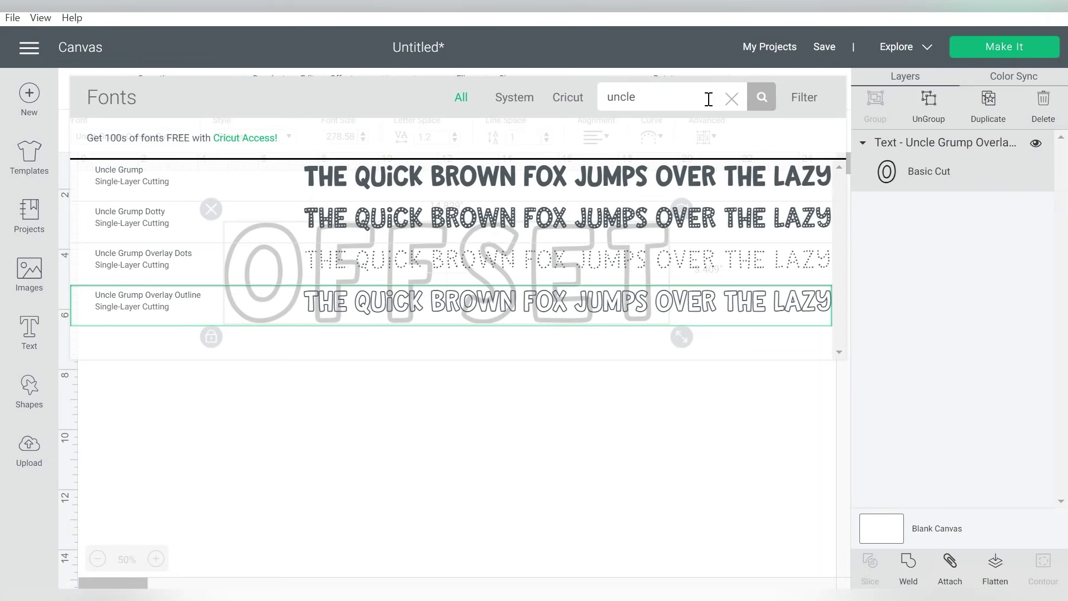
pyautogui.click(708, 99)
pyautogui.click(514, 96)
pyautogui.scroll(-3, 705, 242)
pyautogui.scroll(-5, 705, 242)
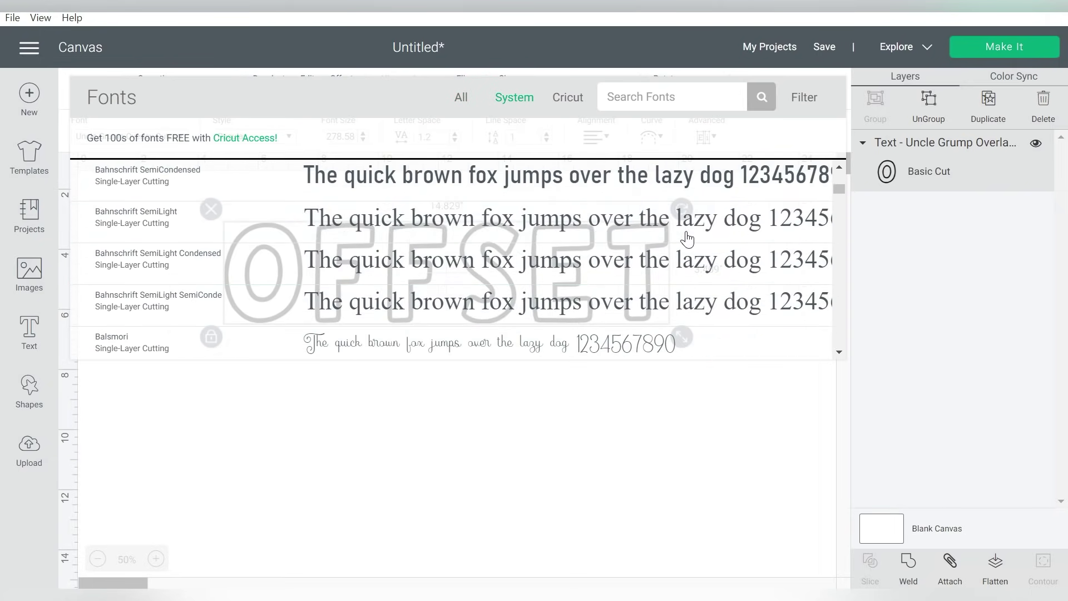
pyautogui.click(584, 337)
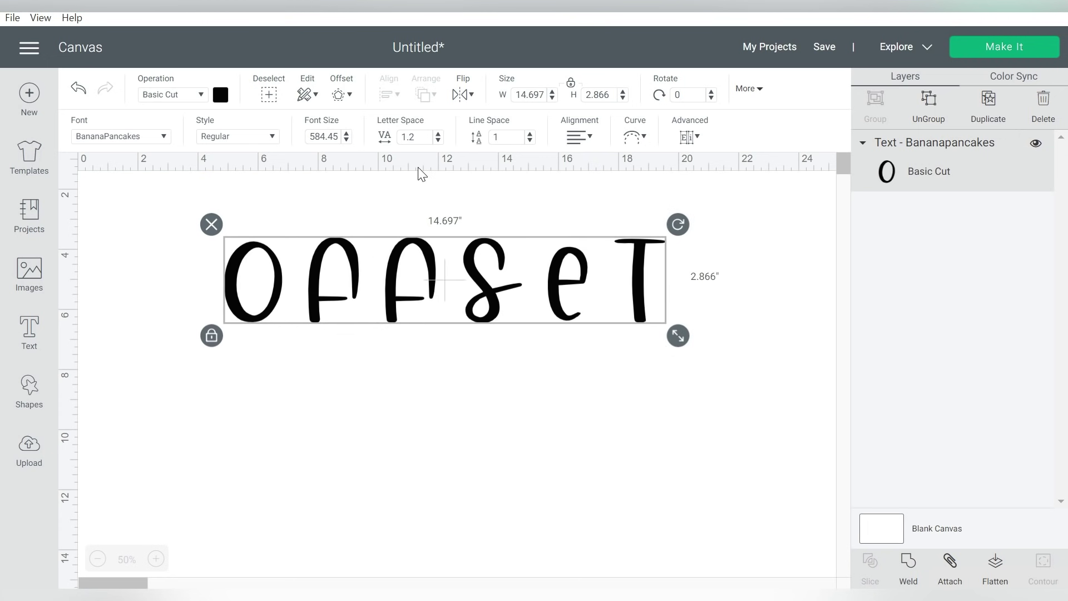
# Step: Tighten OFFSET's letter spacing down to 0.3
pyautogui.click(437, 140)
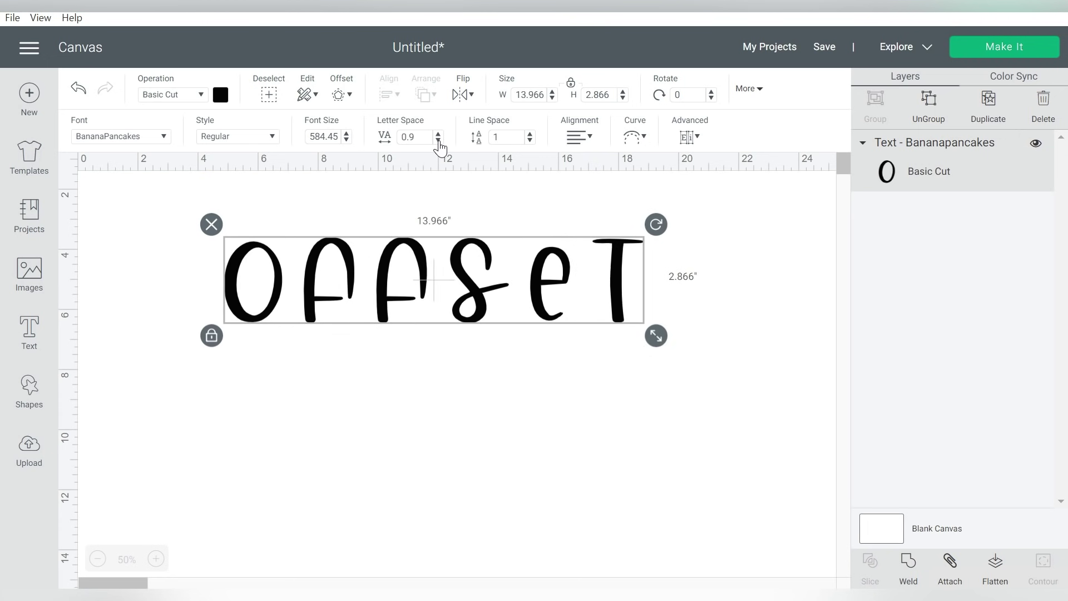
pyautogui.click(438, 139)
pyautogui.click(438, 140)
pyautogui.click(438, 140)
pyautogui.click(438, 140)
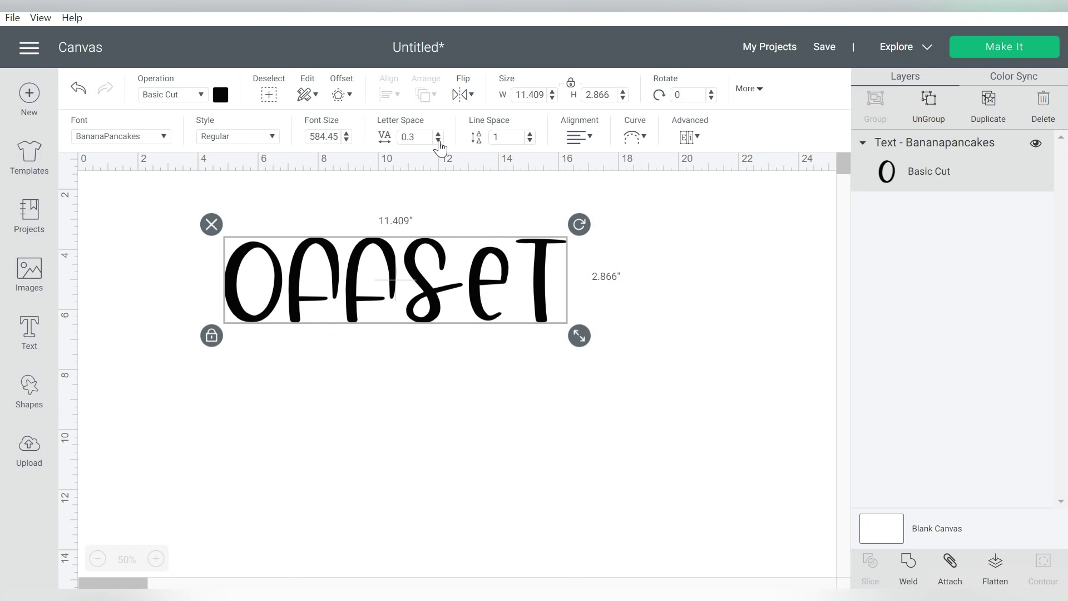
pyautogui.rightClick(495, 281)
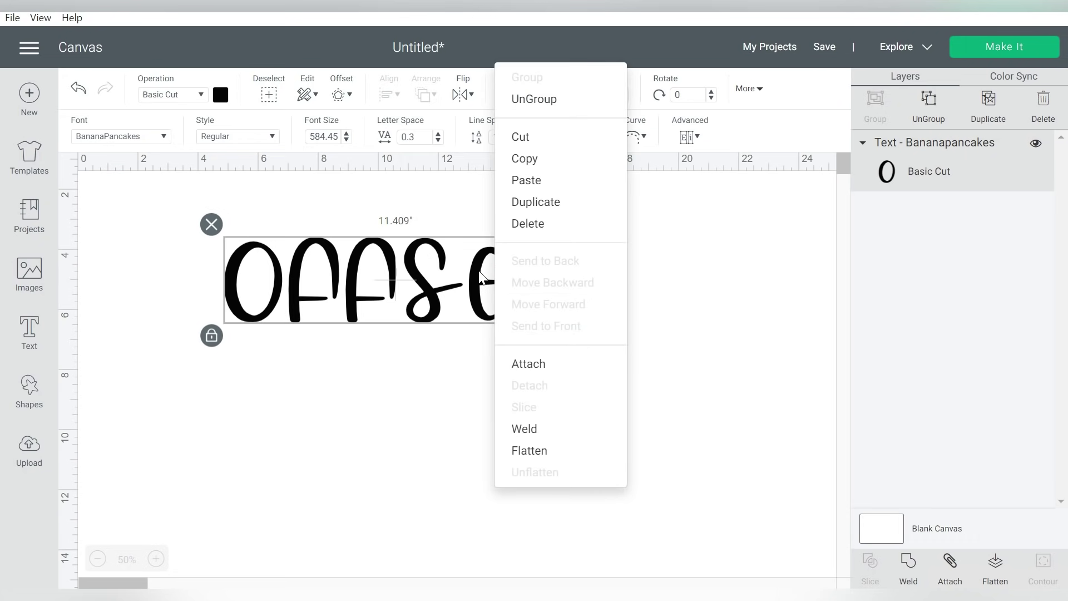
# Step: Ungroup OFFSET, nudge e and T left, weld all letters, and enlarge to about 13.5 inches
pyautogui.click(563, 203)
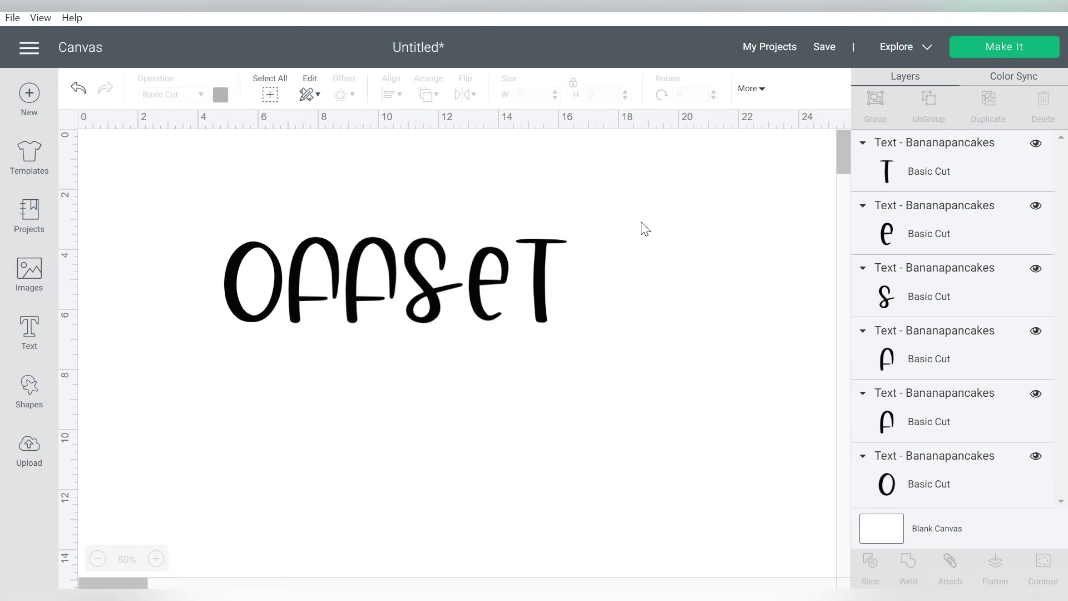
pyautogui.moveTo(642, 221)
pyautogui.mouseDown()
pyautogui.moveTo(445, 339)
pyautogui.moveTo(475, 346)
pyautogui.mouseUp()
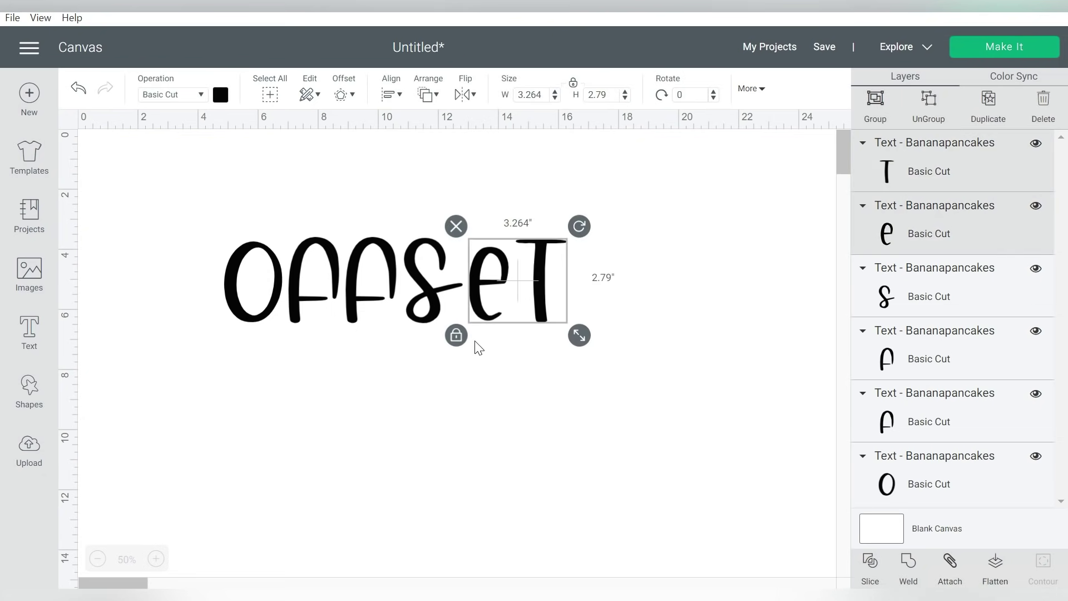
pyautogui.moveTo(607, 269); pyautogui.dragTo(526, 323)
pyautogui.hotkey('ctrl', 'a')
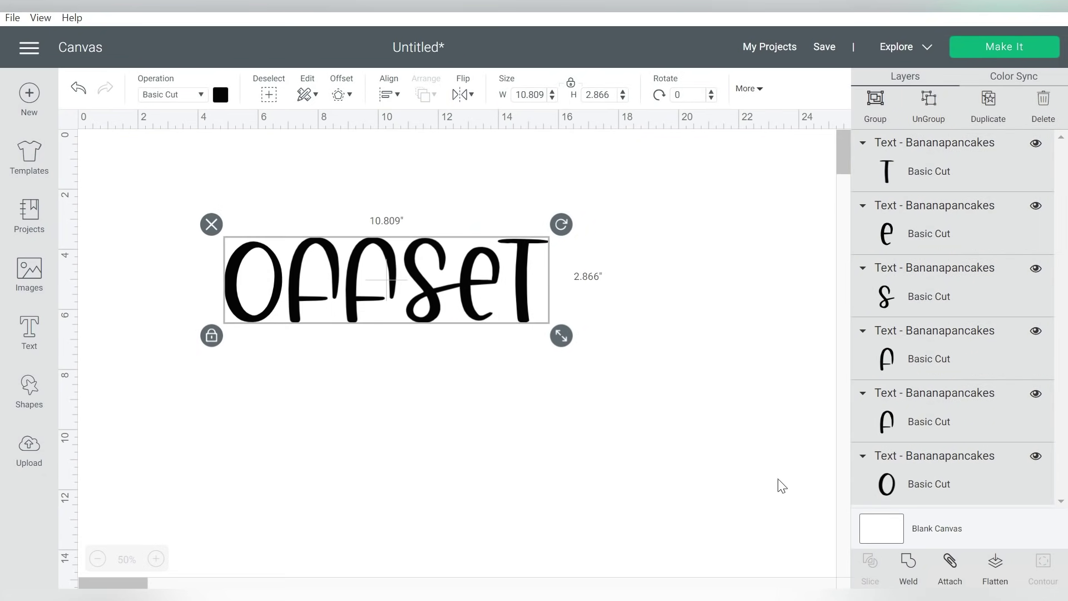
pyautogui.click(908, 568)
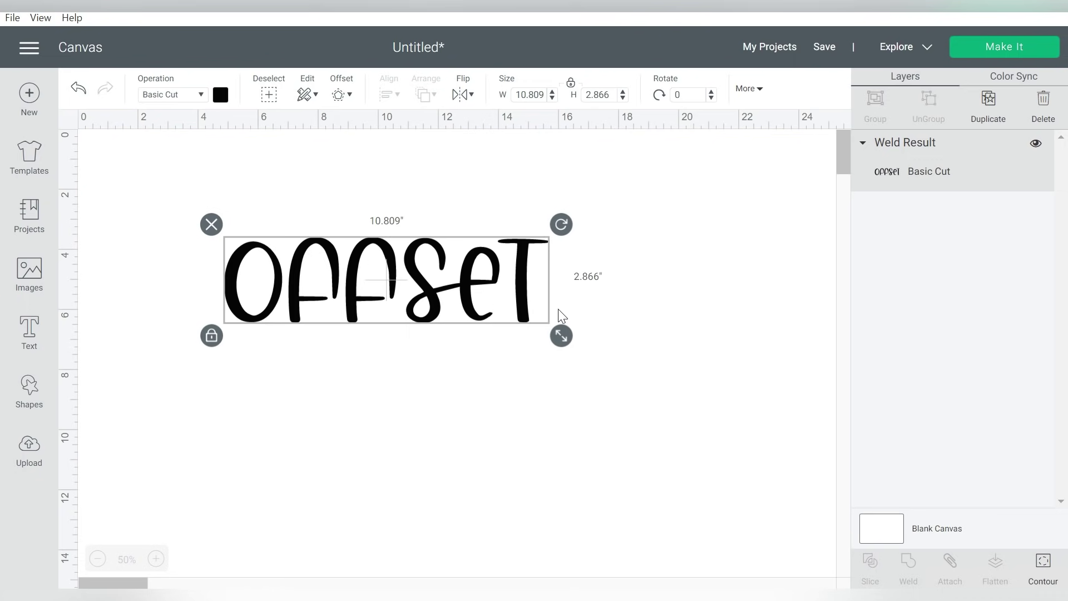
pyautogui.moveTo(557, 341); pyautogui.dragTo(602, 370)
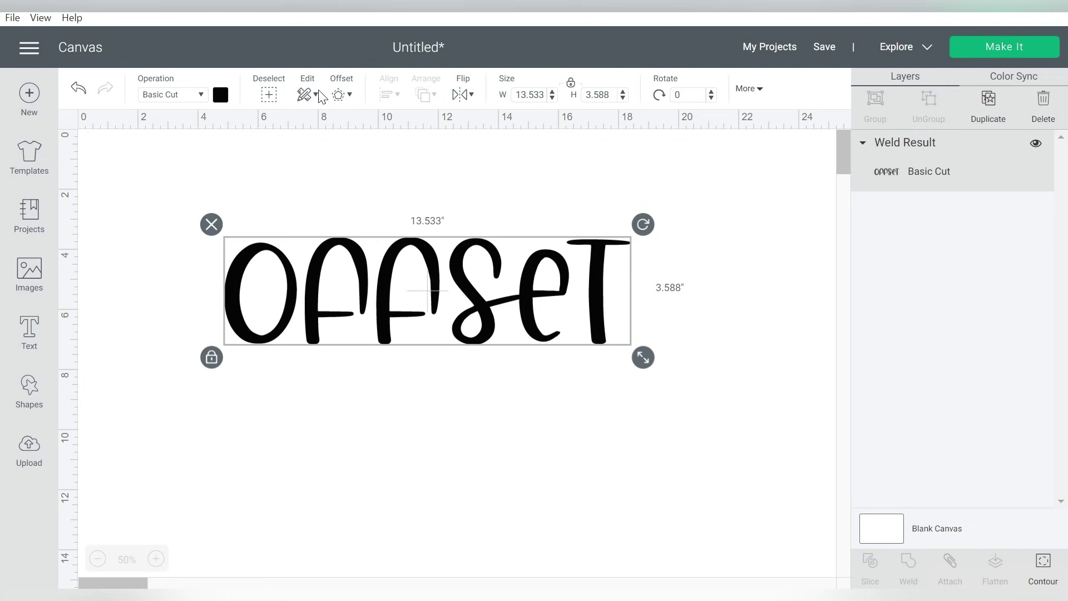
pyautogui.click(343, 94)
# Step: Move OFFSET lower and preview a 0.097-inch offset outline using the Distance slider
pyautogui.click(359, 120)
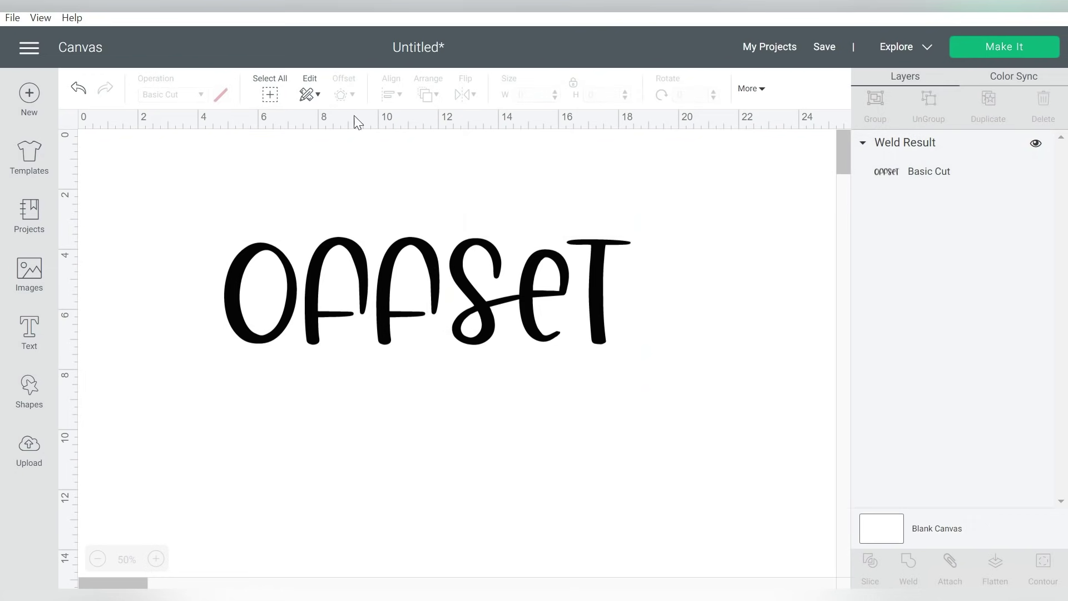
pyautogui.moveTo(397, 318); pyautogui.dragTo(455, 400)
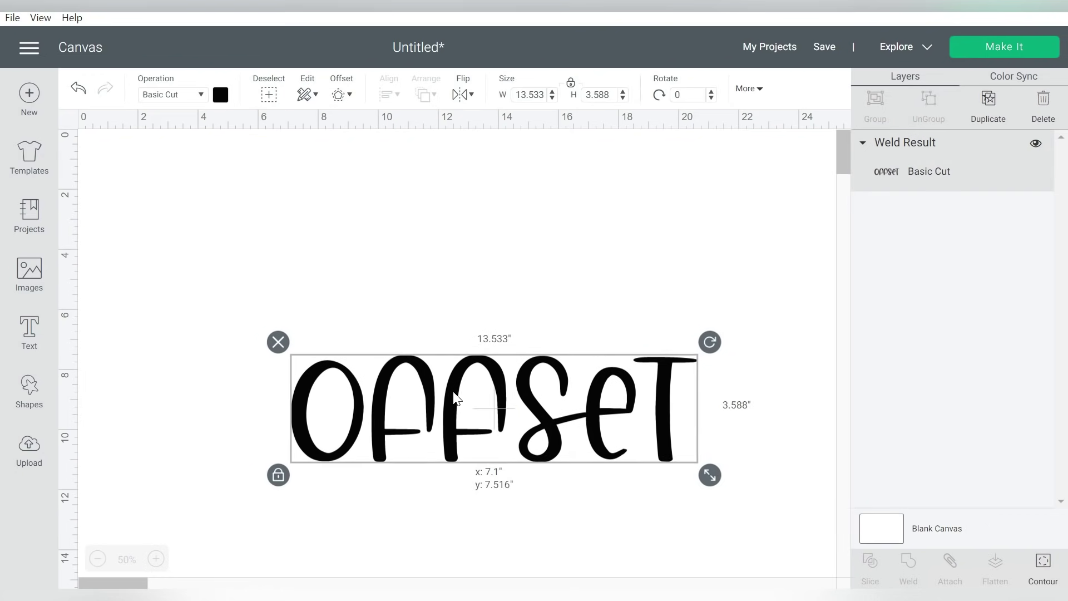
pyautogui.click(349, 96)
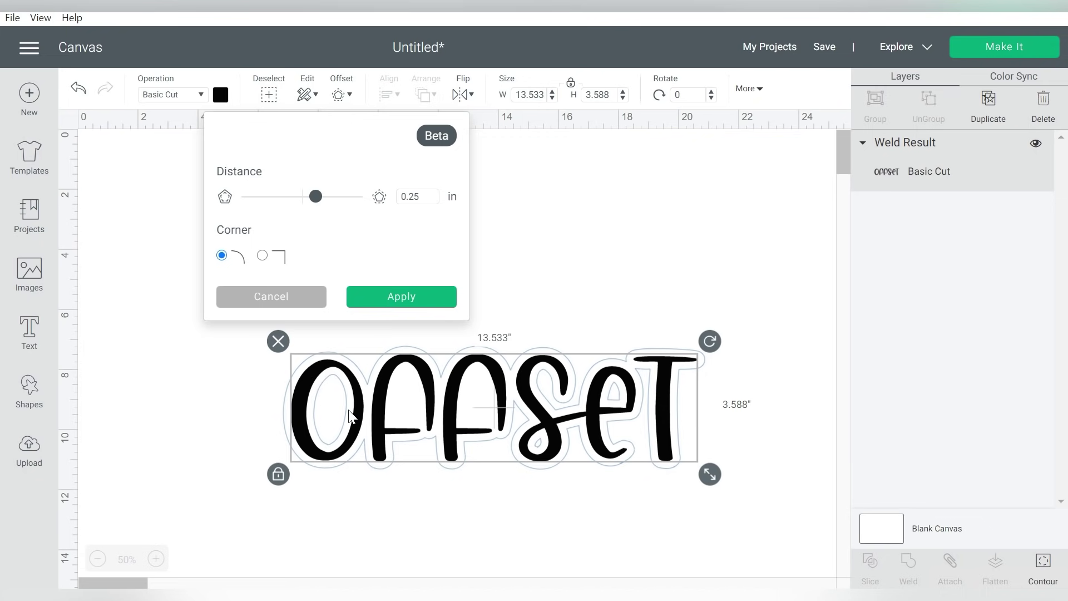
pyautogui.moveTo(317, 198); pyautogui.dragTo(323, 203)
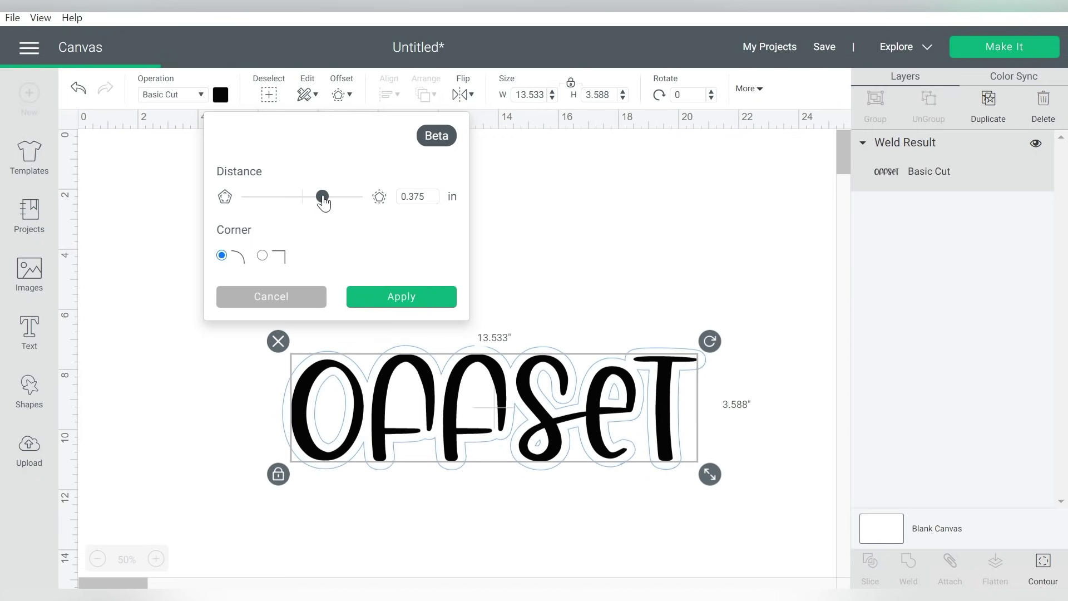
pyautogui.moveTo(323, 203); pyautogui.dragTo(286, 202)
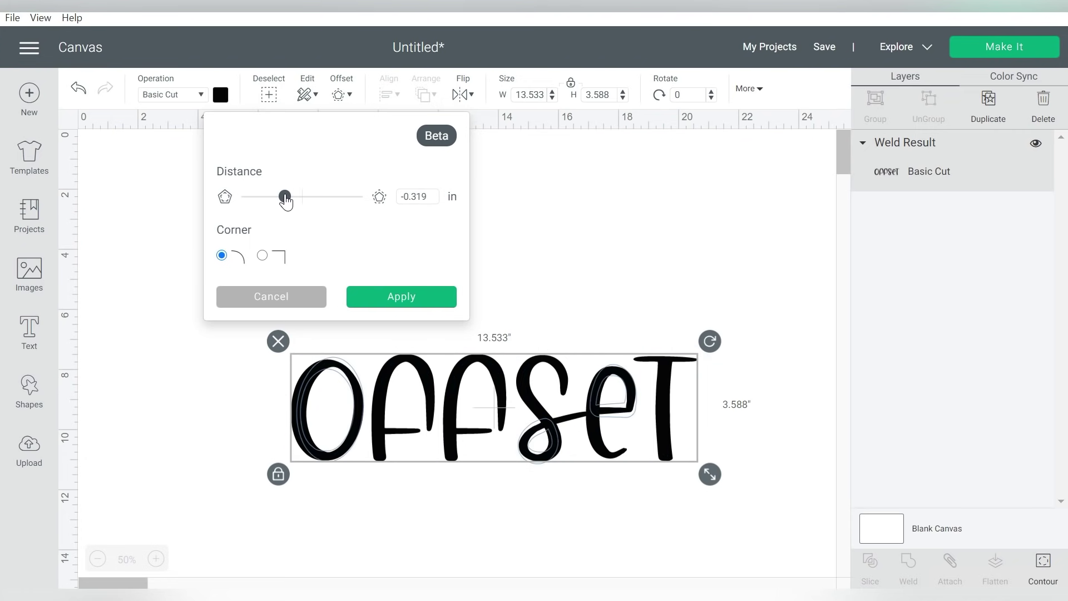
pyautogui.moveTo(286, 202); pyautogui.dragTo(302, 202)
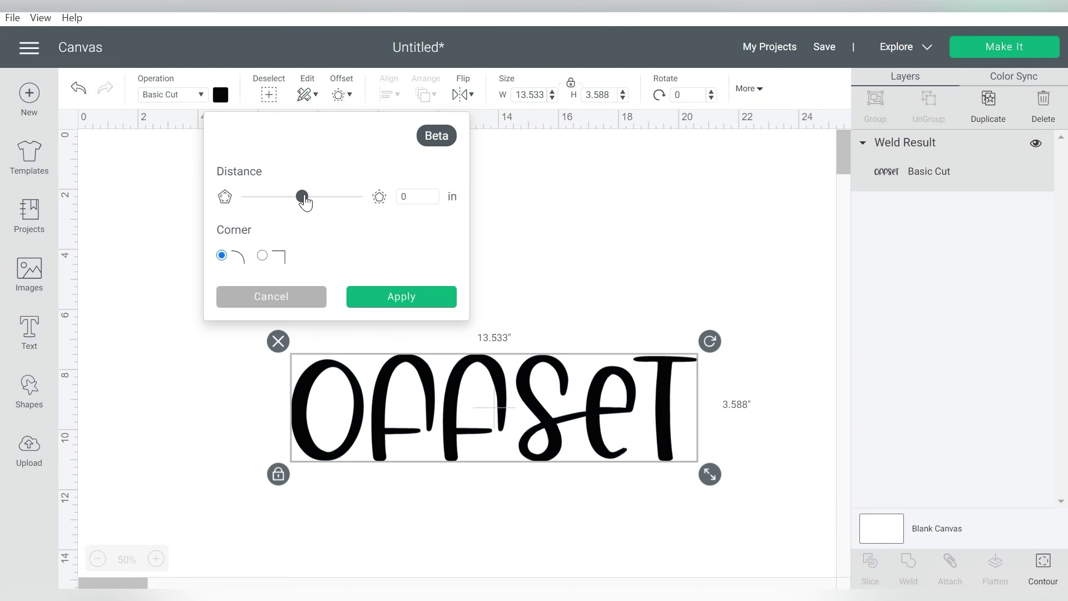
pyautogui.moveTo(304, 202); pyautogui.dragTo(309, 202)
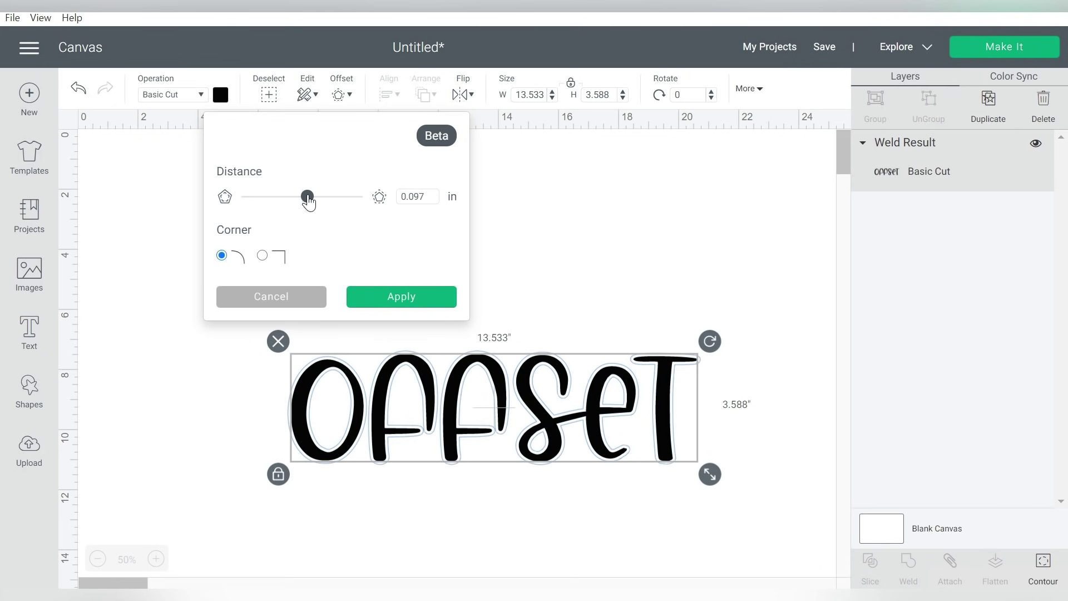
# Step: Apply a 0.1-inch offset to OFFSET with Rounded corners after trying Square
pyautogui.click(435, 196)
pyautogui.press('BackSpace')
pyautogui.press('BackSpace')
pyautogui.press('BackSpace')
pyautogui.write('1')
pyautogui.click(262, 255)
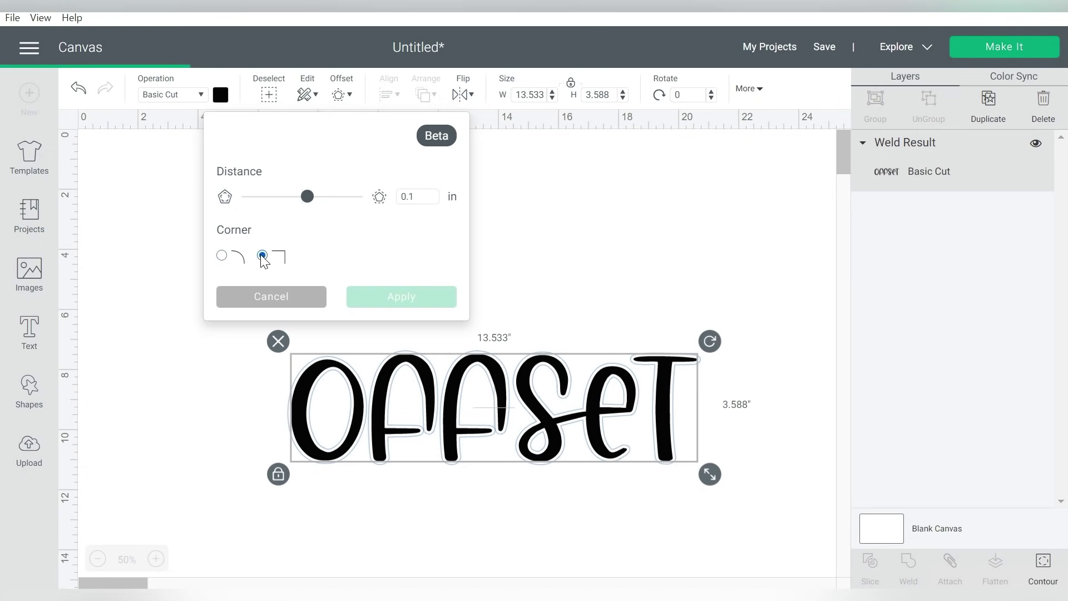
pyautogui.click(222, 256)
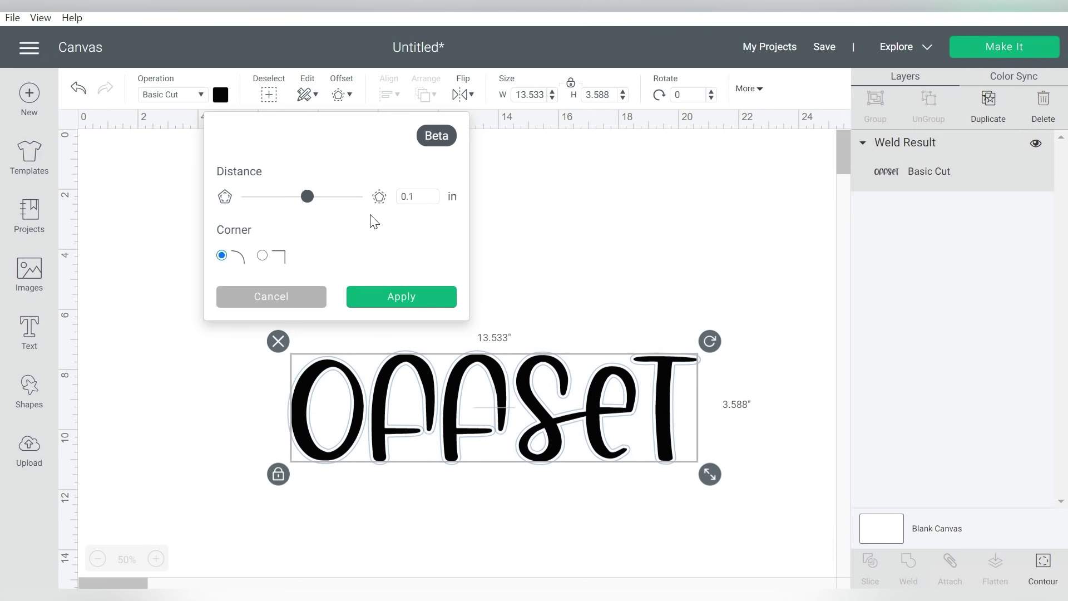
pyautogui.click(416, 298)
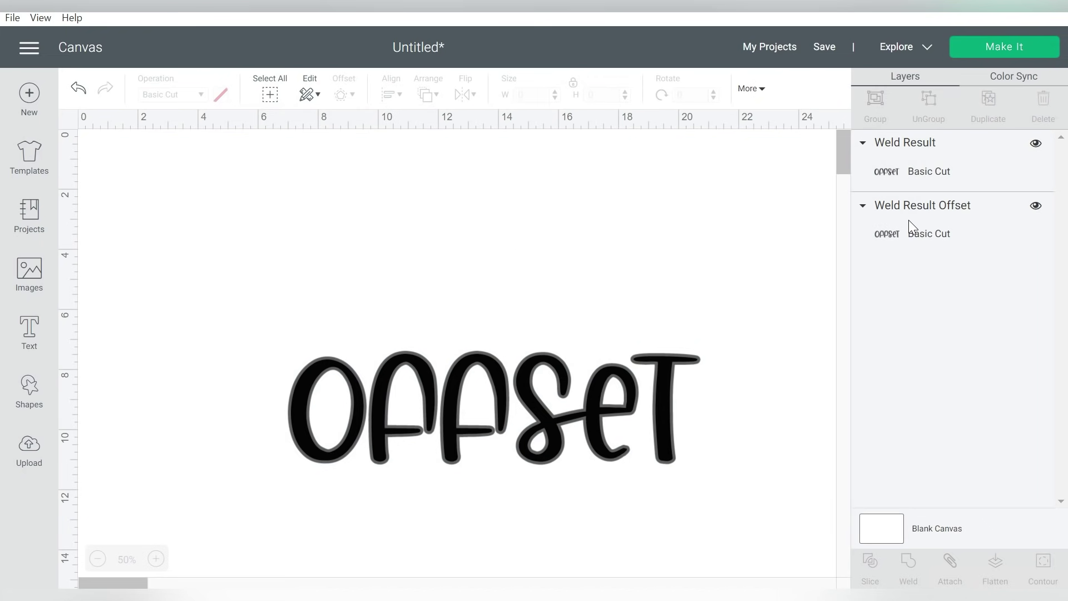
# Step: Colour the OFFSET lettering purple
pyautogui.click(662, 377)
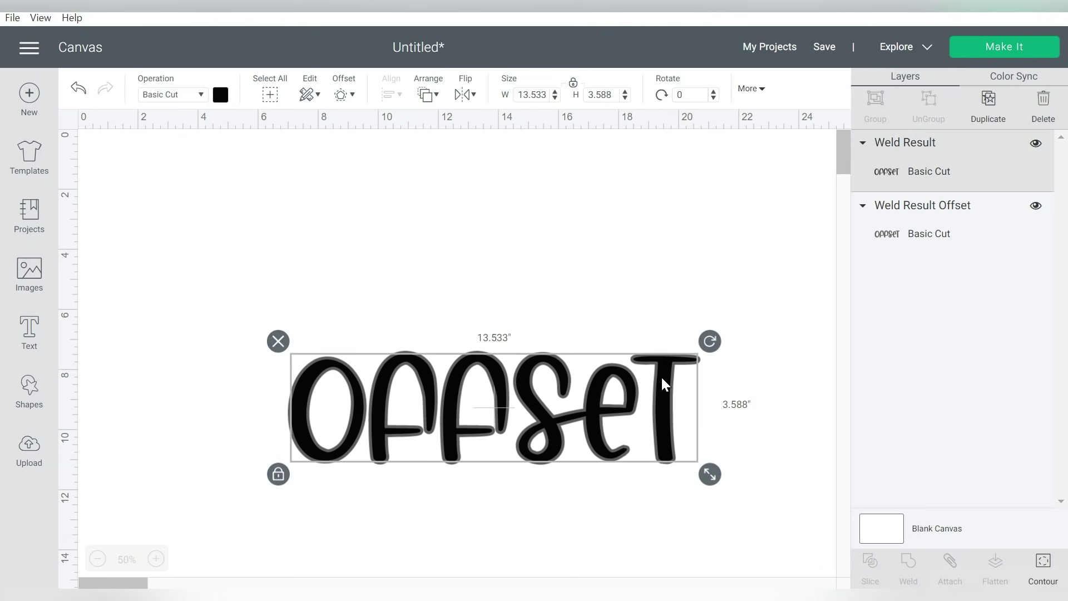
pyautogui.click(221, 97)
pyautogui.click(259, 198)
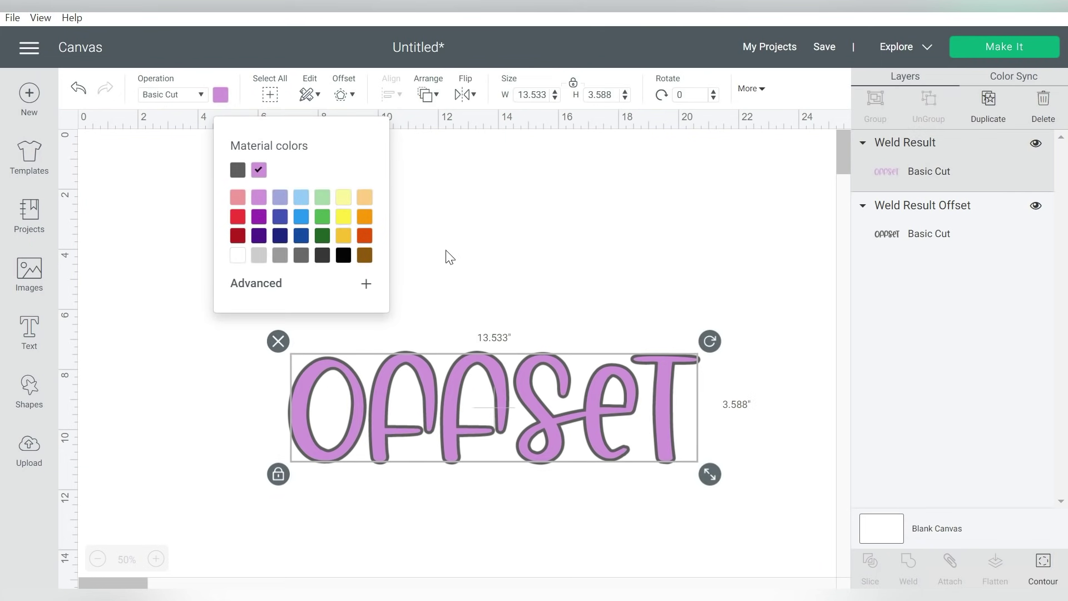
pyautogui.click(557, 269)
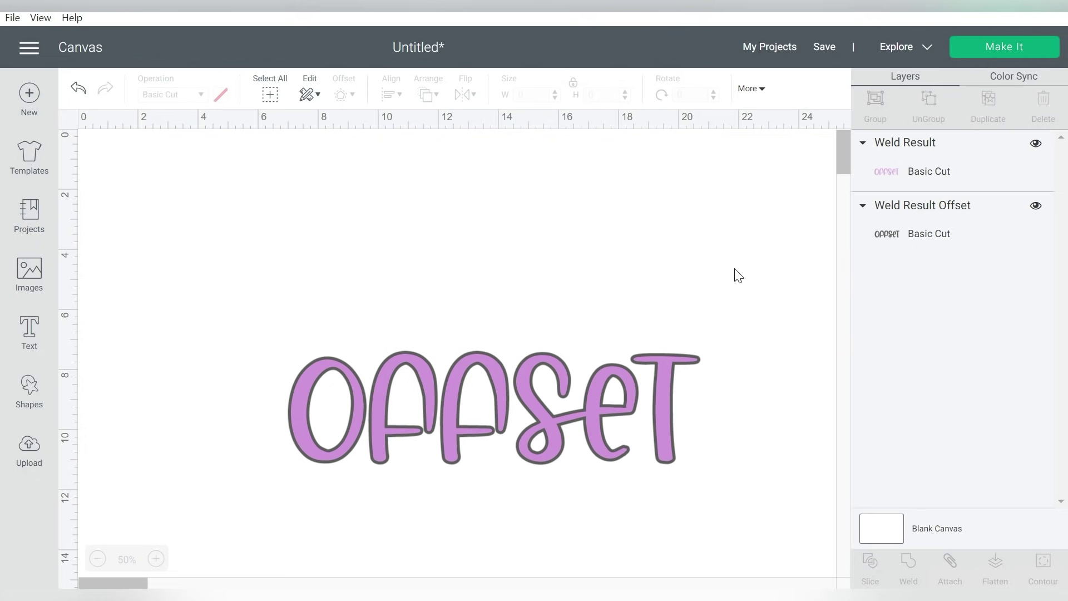
# Step: Make the lettering Print Then Cut with a purple watercolour pattern fill
pyautogui.click(557, 437)
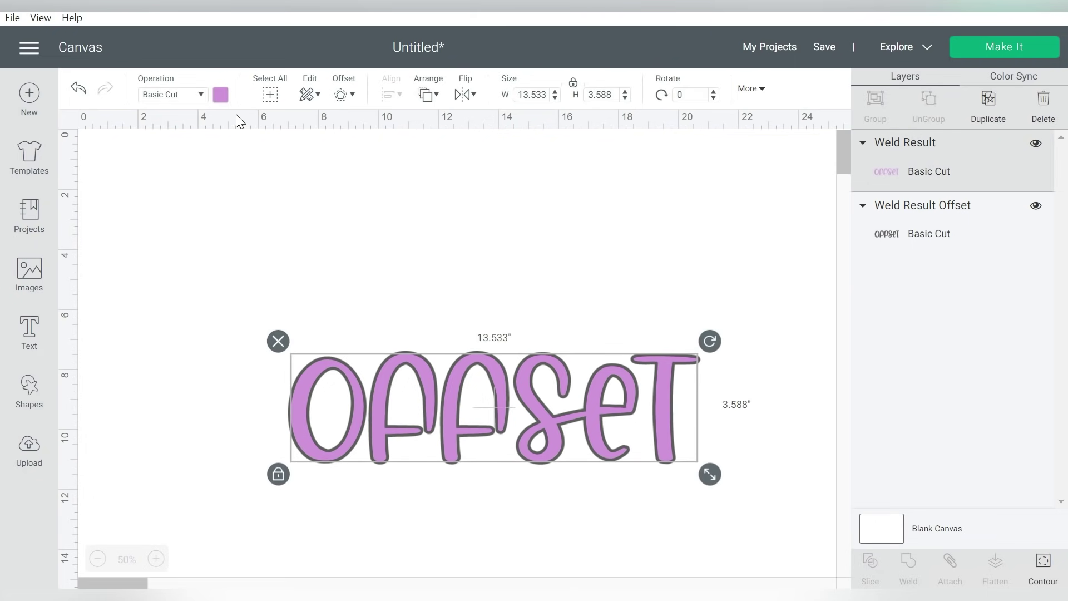
pyautogui.click(194, 101)
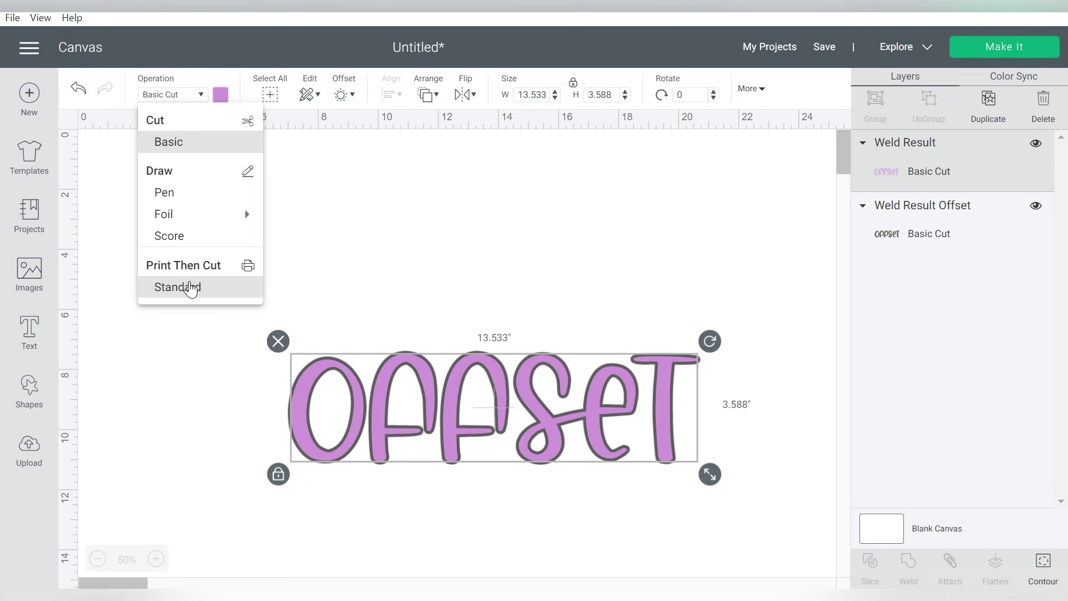
pyautogui.click(177, 287)
pyautogui.click(220, 94)
pyautogui.click(276, 158)
pyautogui.click(269, 210)
pyautogui.scroll(-5, 340, 291)
pyautogui.click(340, 291)
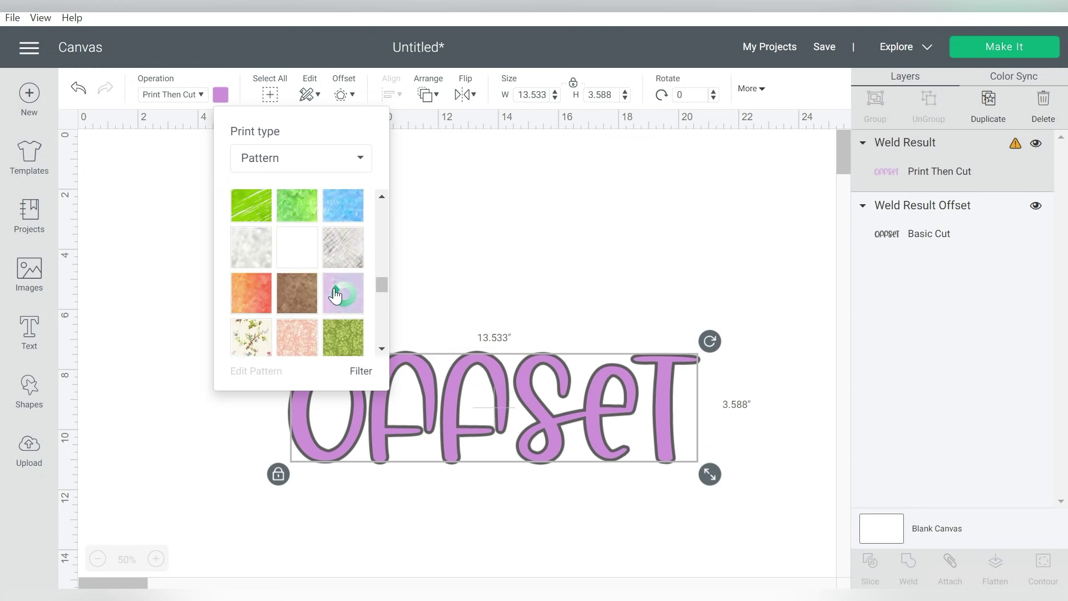
pyautogui.click(784, 234)
# Step: Colour the offset outline layer dark purple
pyautogui.click(929, 234)
pyautogui.click(220, 95)
pyautogui.click(257, 210)
pyautogui.click(610, 291)
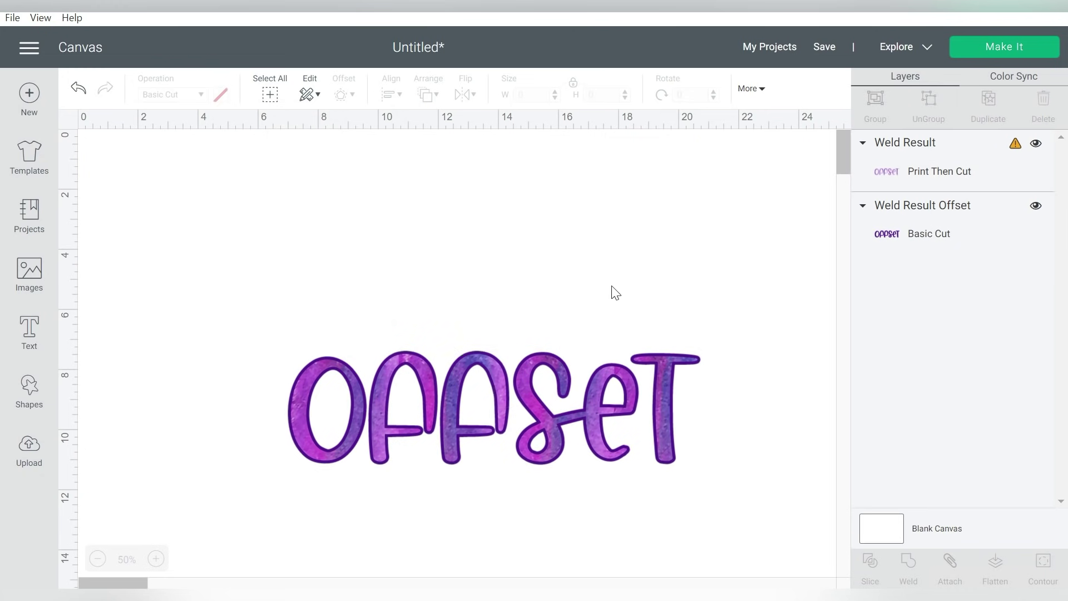
# Step: Group OFFSET lettering with its outline, shrink the group, and park it at the right edge
pyautogui.moveTo(357, 405)
pyautogui.mouseDown()
pyautogui.moveTo(264, 251)
pyautogui.moveTo(209, 212)
pyautogui.mouseUp()
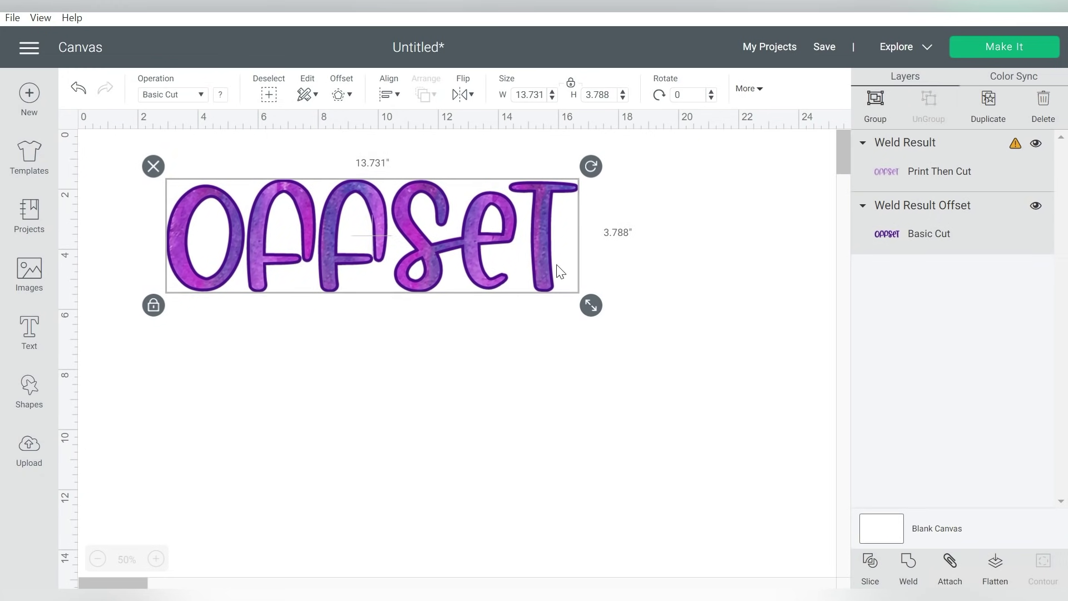
pyautogui.click(716, 229)
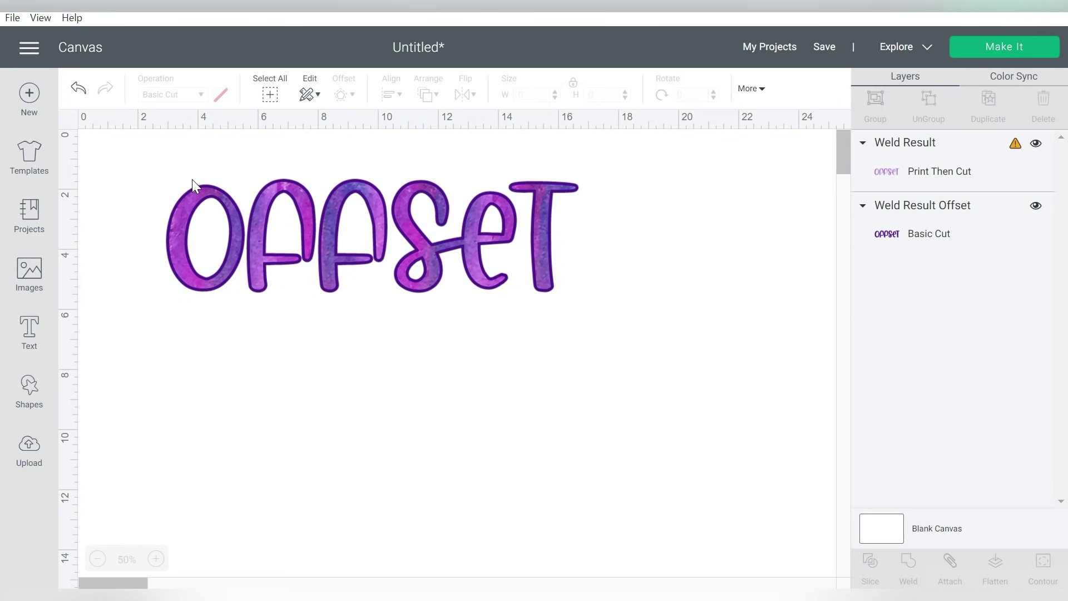
pyautogui.moveTo(165, 340); pyautogui.dragTo(568, 211)
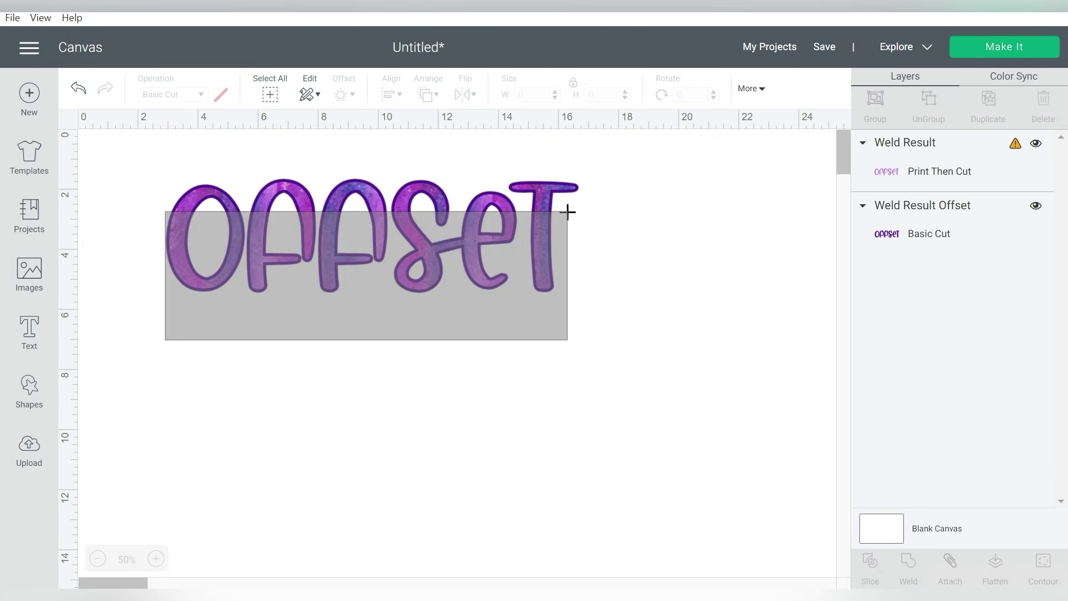
pyautogui.click(876, 101)
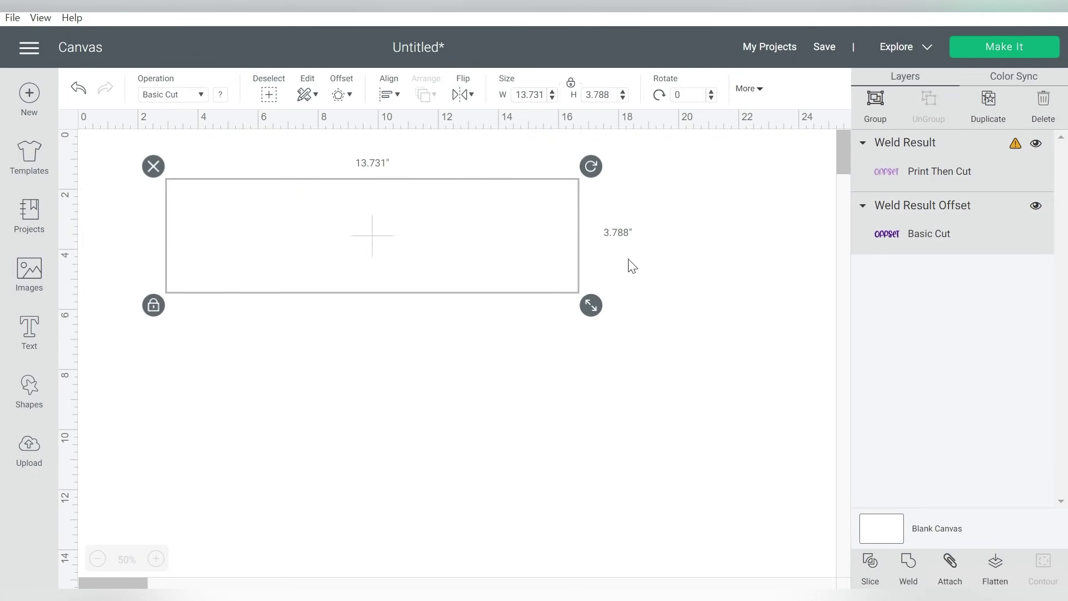
pyautogui.moveTo(591, 304); pyautogui.dragTo(419, 253)
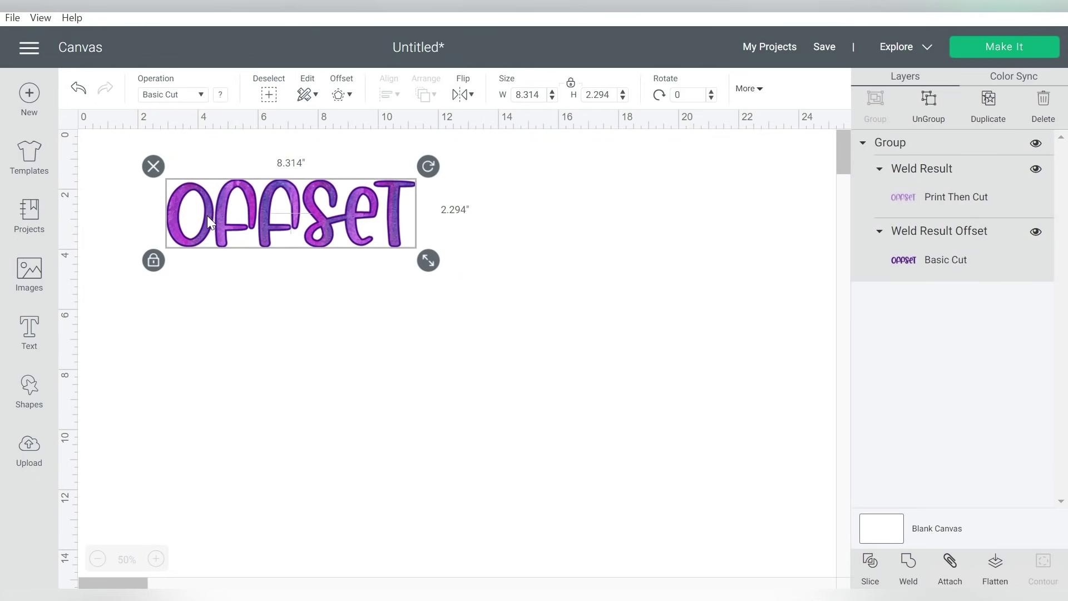
pyautogui.moveTo(177, 216); pyautogui.dragTo(769, 194)
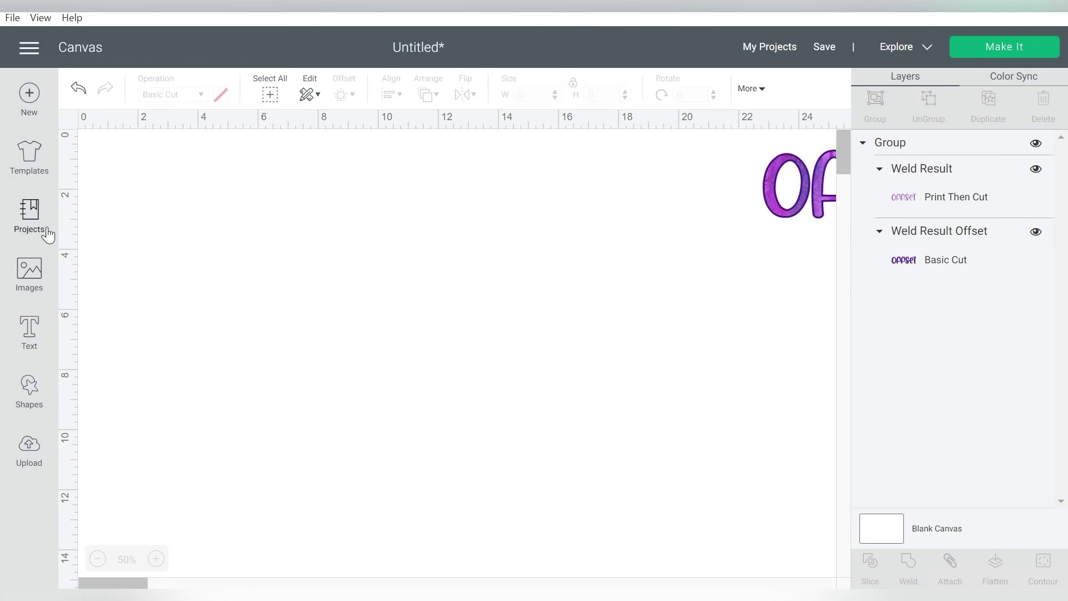
pyautogui.click(30, 330)
# Step: Add THINNER and THICKER as separate Desmond-font text lines, with THICKER selected
pyautogui.click(31, 338)
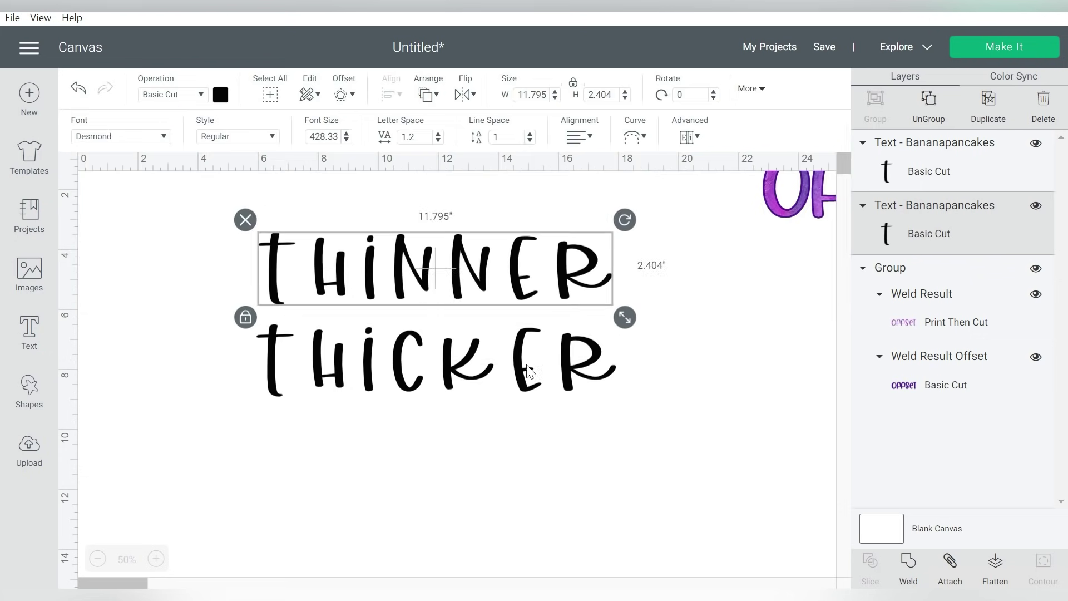
pyautogui.write('desm')
pyautogui.press('Escape')
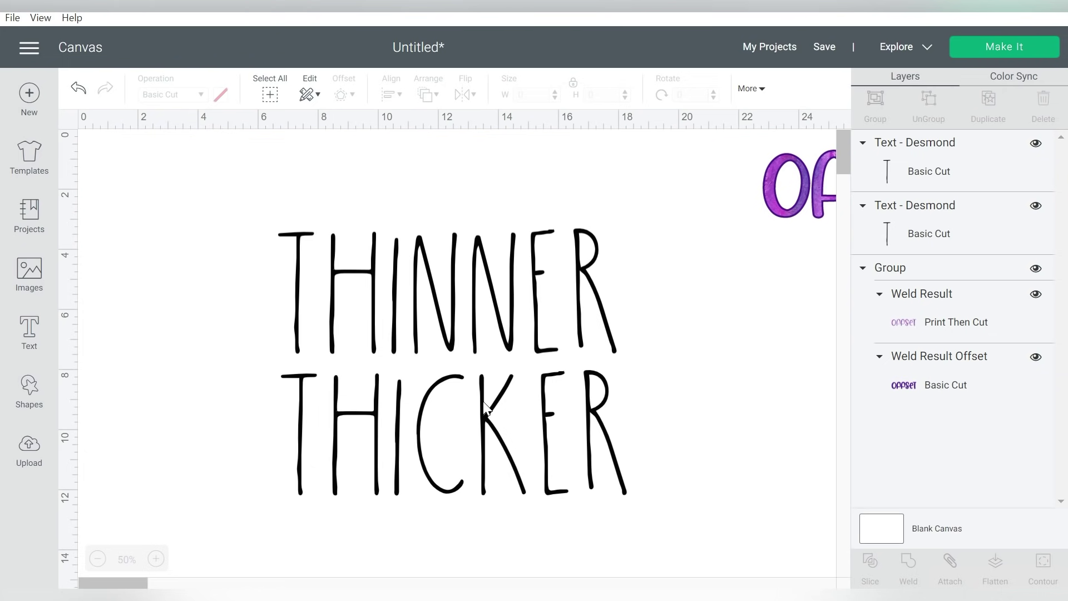
pyautogui.click(485, 408)
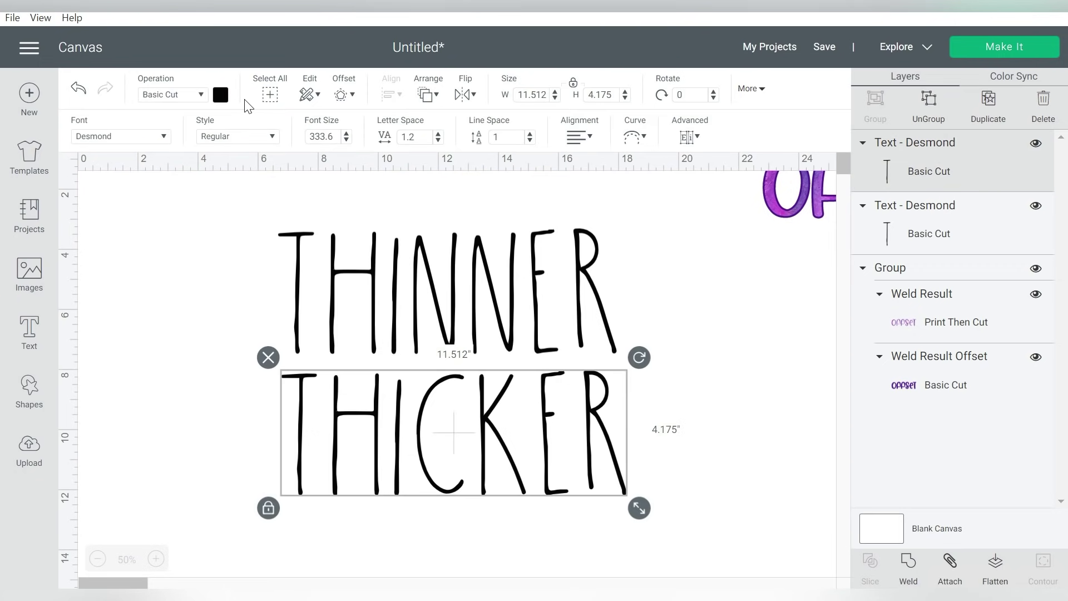
# Step: Apply a 0.03-inch offset around THICKER
pyautogui.click(343, 95)
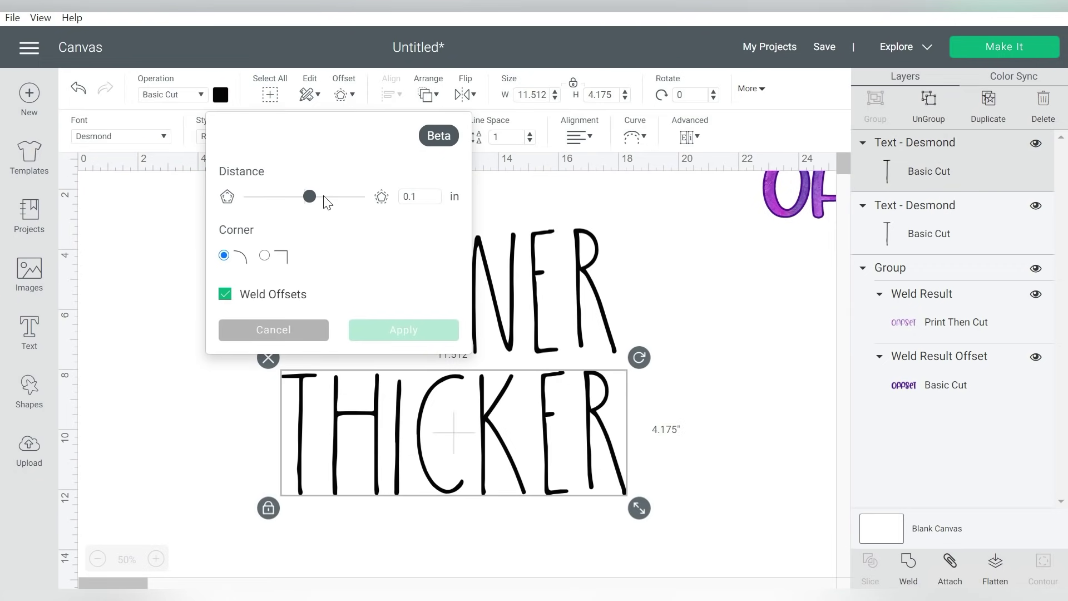
pyautogui.click(431, 198)
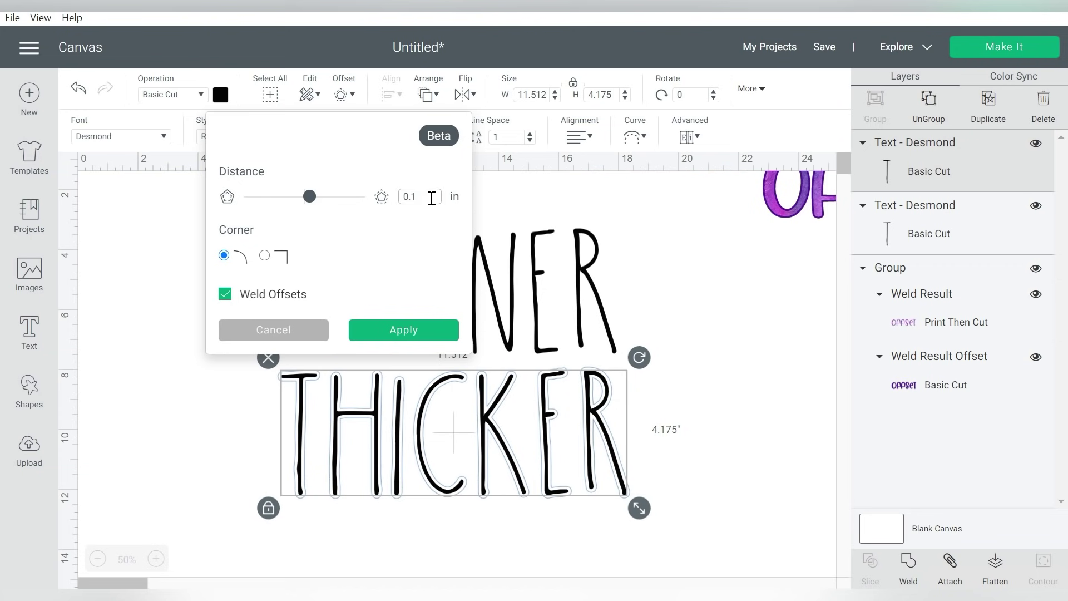
pyautogui.press('BackSpace')
pyautogui.write('0')
pyautogui.write('2')
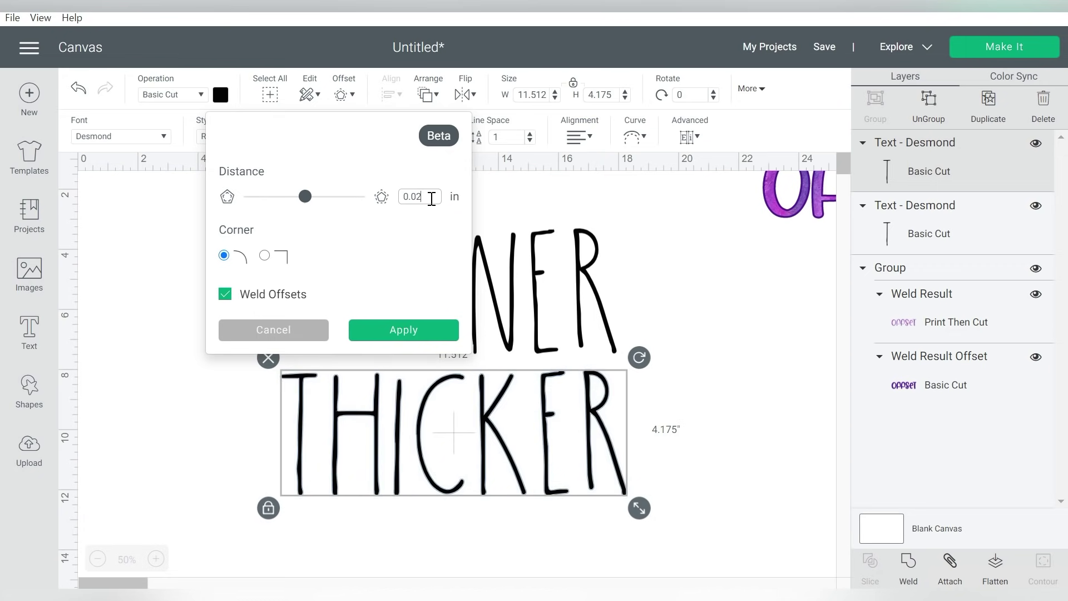
pyautogui.press('BackSpace')
pyautogui.write('30000')
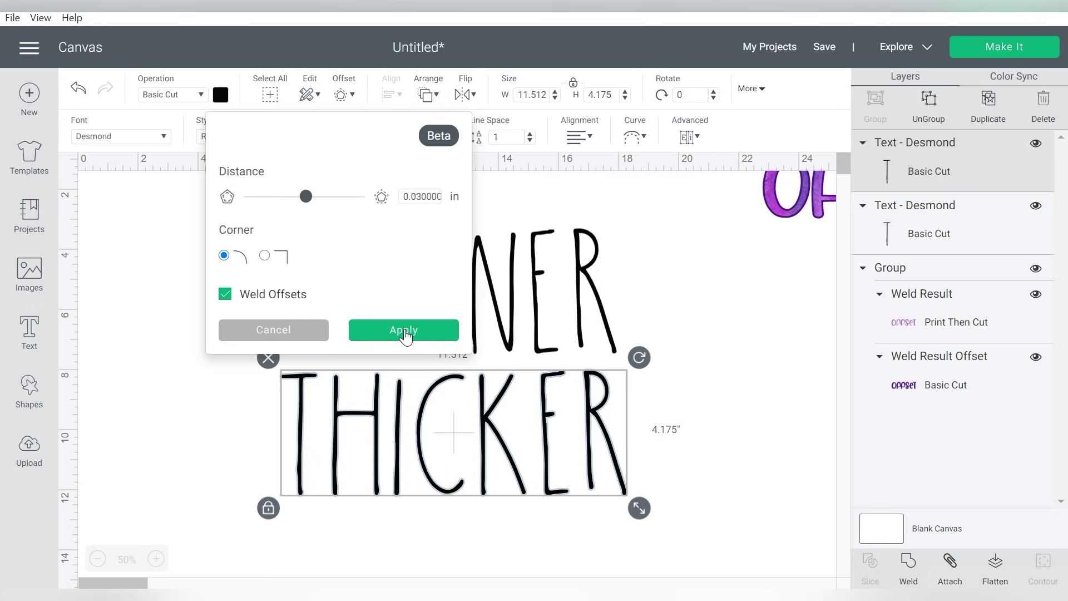
pyautogui.click(405, 333)
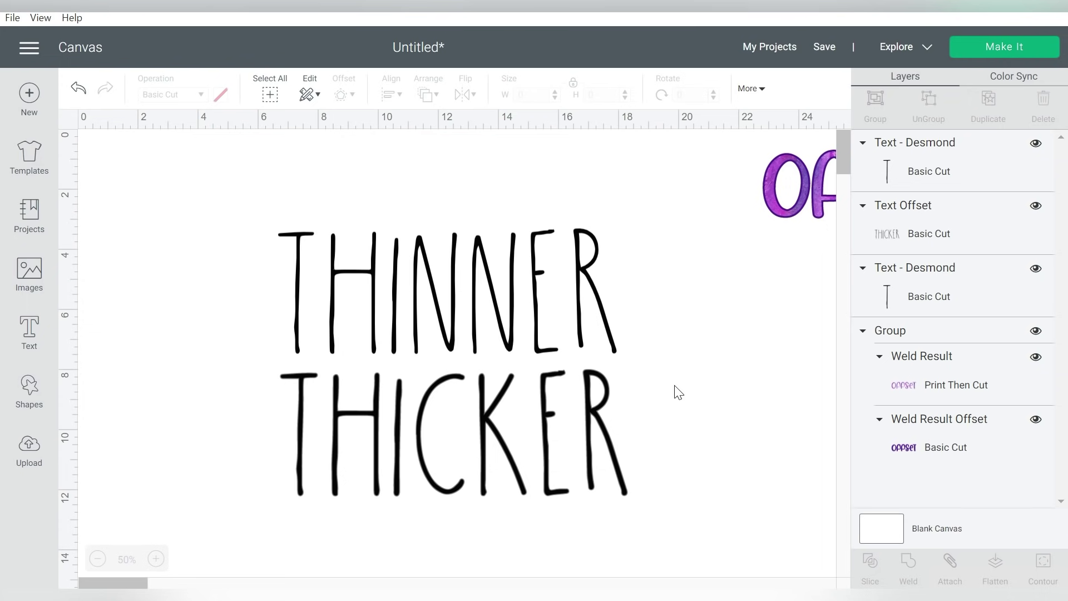
# Step: Delete the original THICKER text layer, keeping its offset copy
pyautogui.click(904, 230)
pyautogui.click(894, 296)
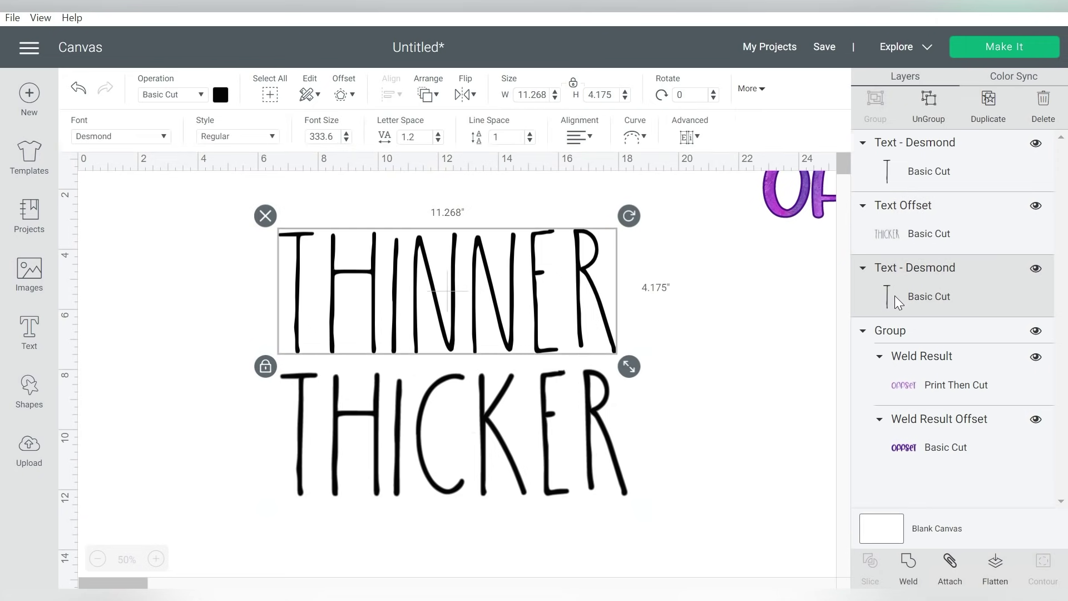
pyautogui.click(900, 166)
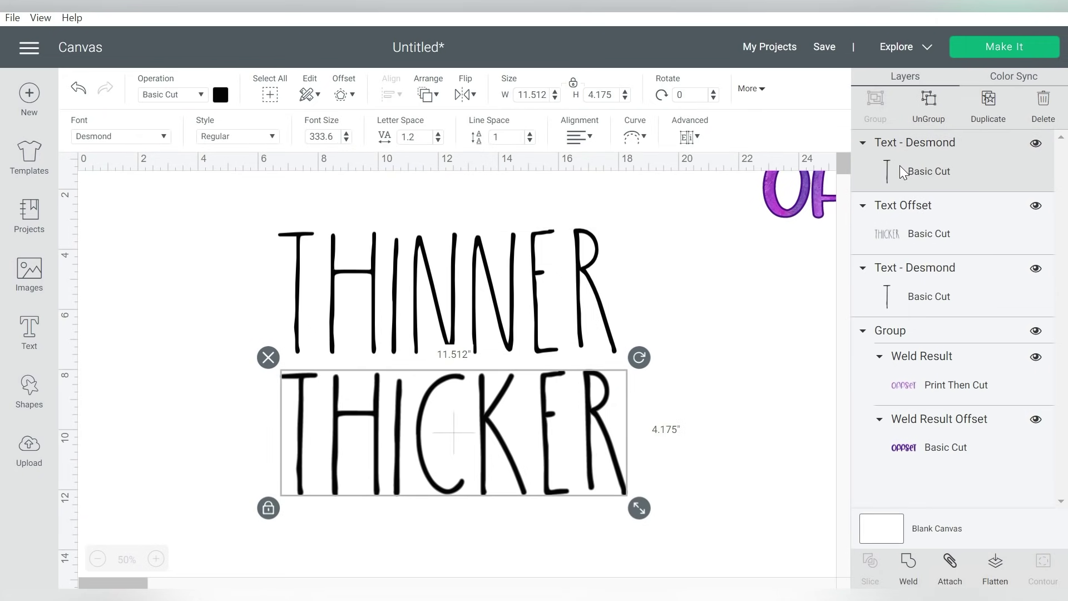
pyautogui.press('Delete')
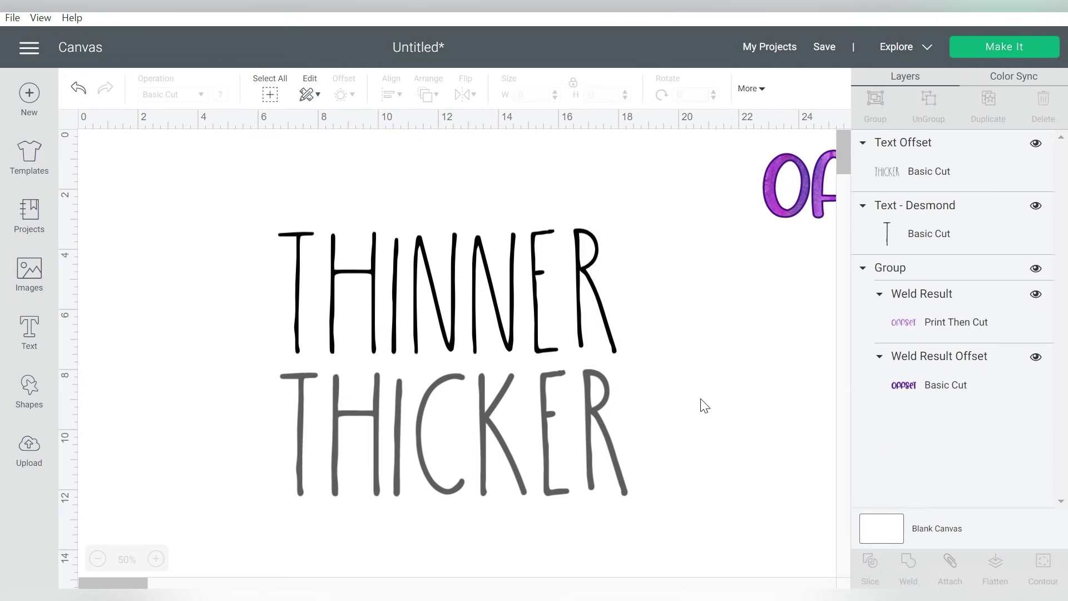
# Step: Colour the remaining THICKER offset layer black
pyautogui.moveTo(698, 406); pyautogui.dragTo(258, 471)
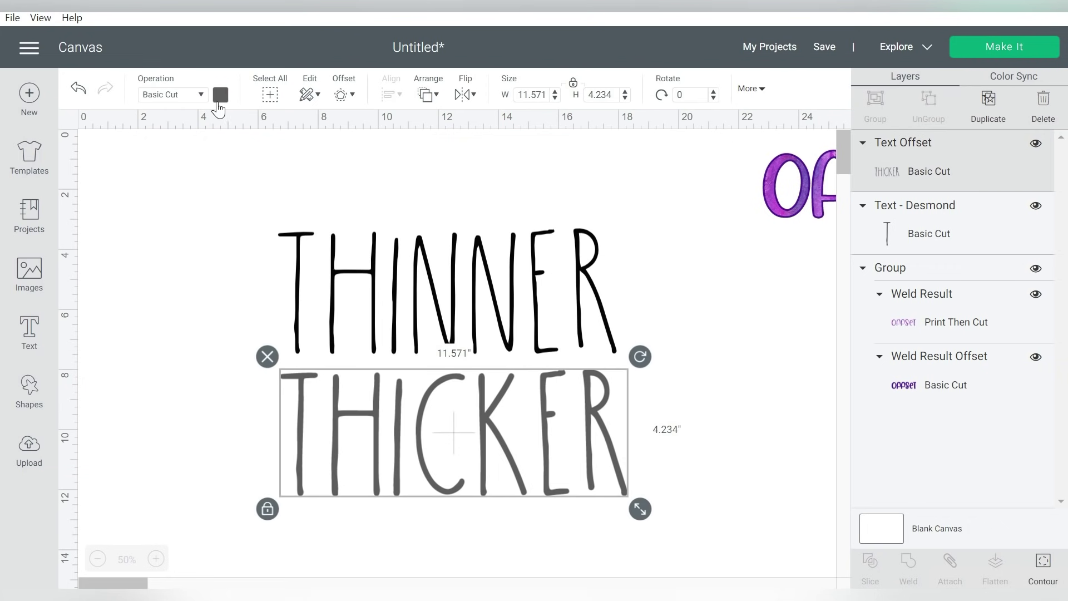
pyautogui.click(220, 95)
pyautogui.click(280, 170)
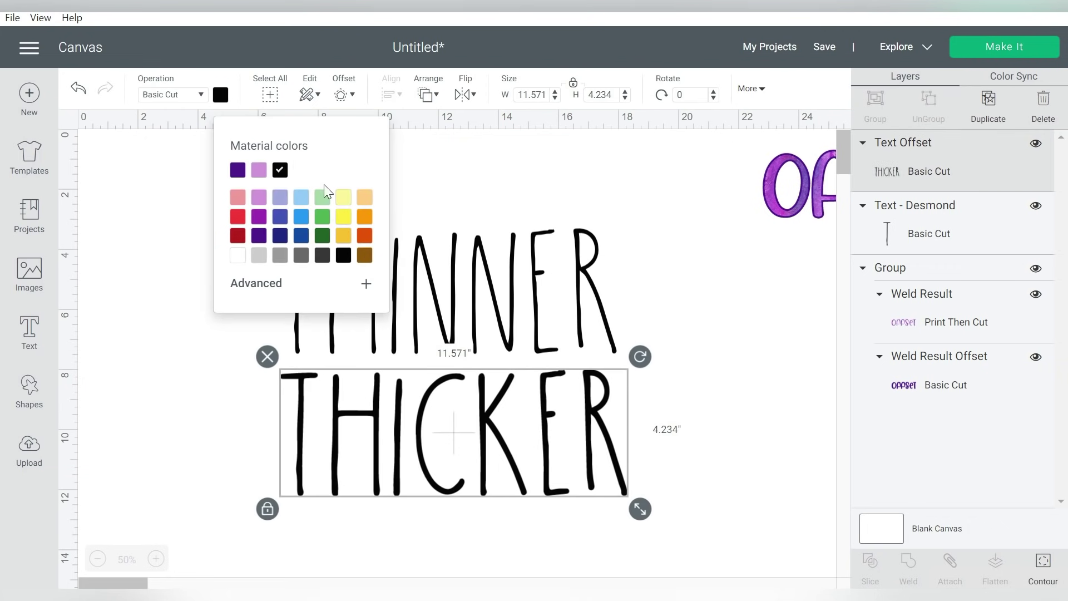
pyautogui.click(675, 292)
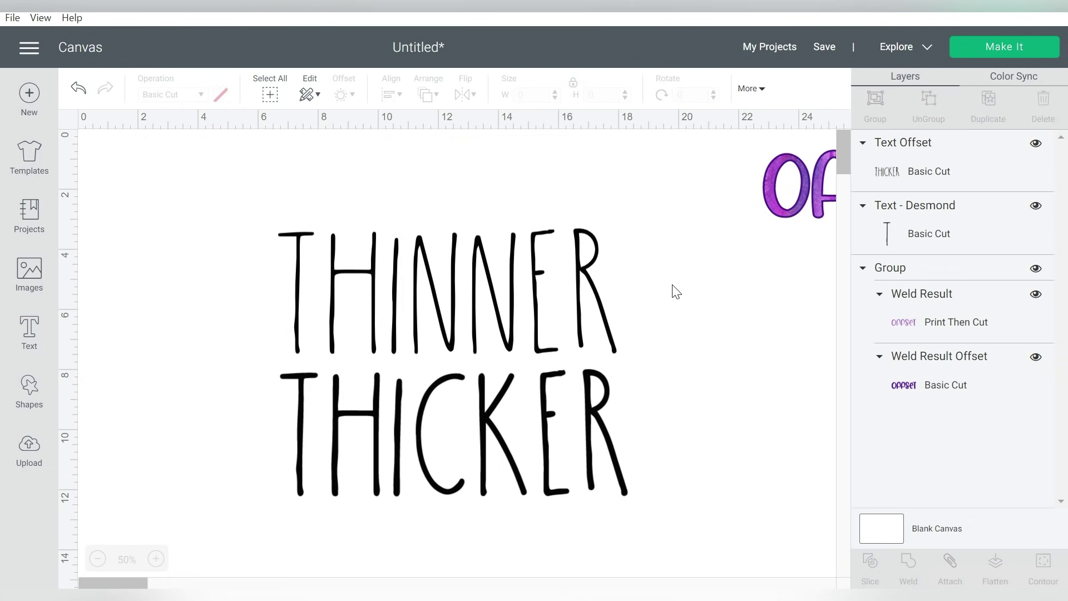
pyautogui.click(601, 431)
# Step: Give THICKER a new 0.05 in offset, delete the old offset layer, and colour it black
pyautogui.click(342, 99)
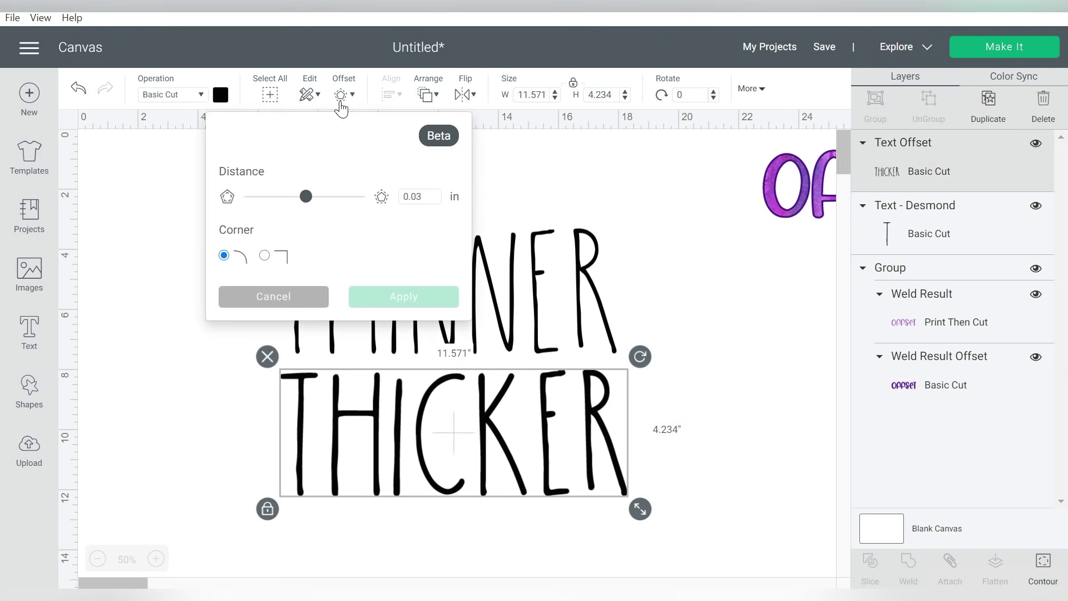
pyautogui.press('BackSpace')
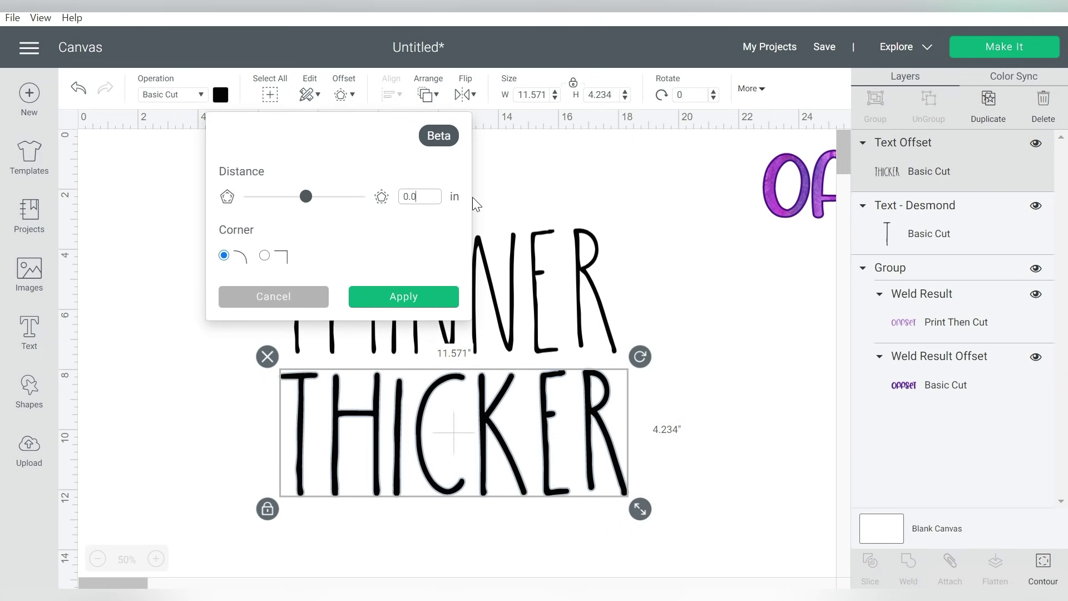
pyautogui.write('4')
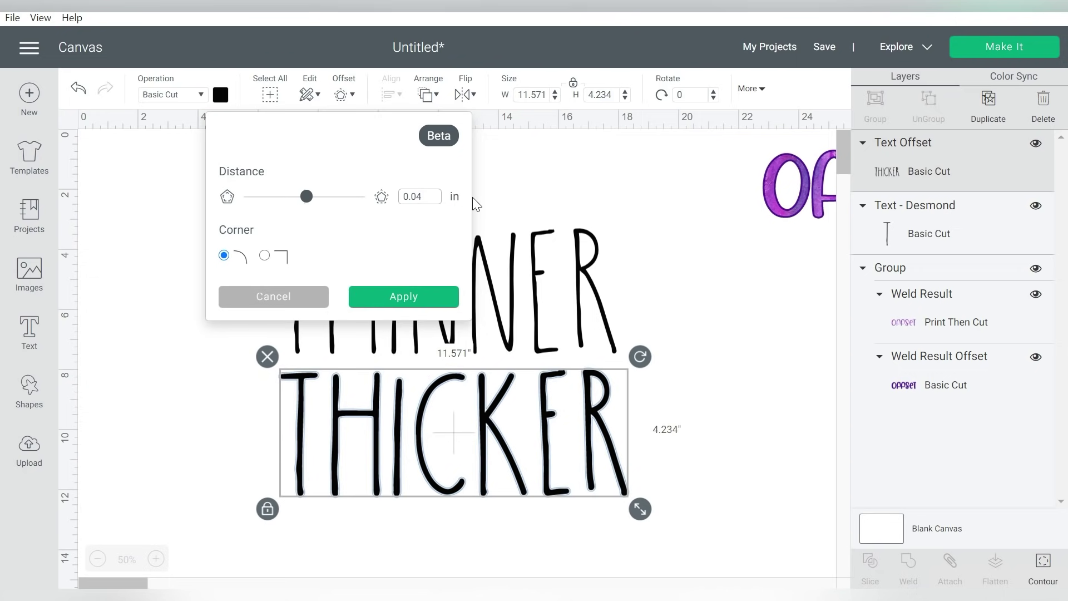
pyautogui.press('BackSpace')
pyautogui.write('5')
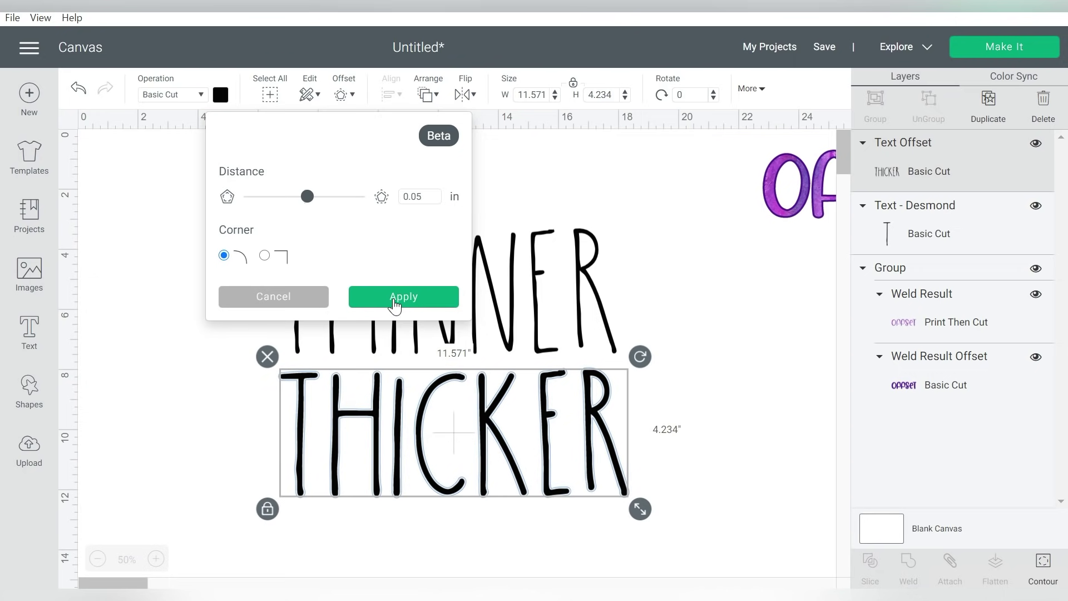
pyautogui.click(399, 298)
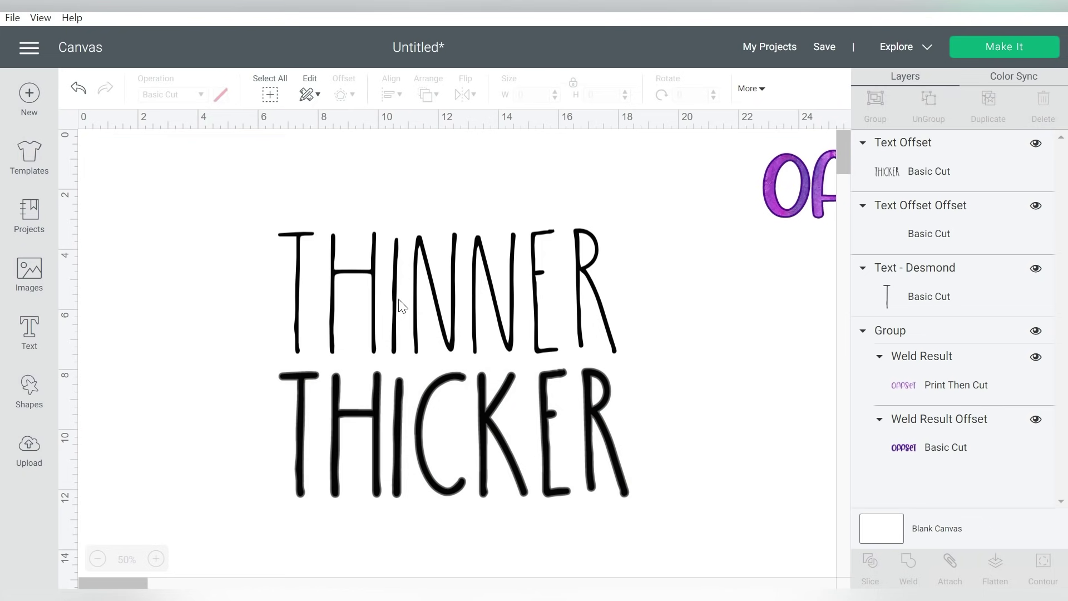
pyautogui.click(902, 169)
pyautogui.press('Delete')
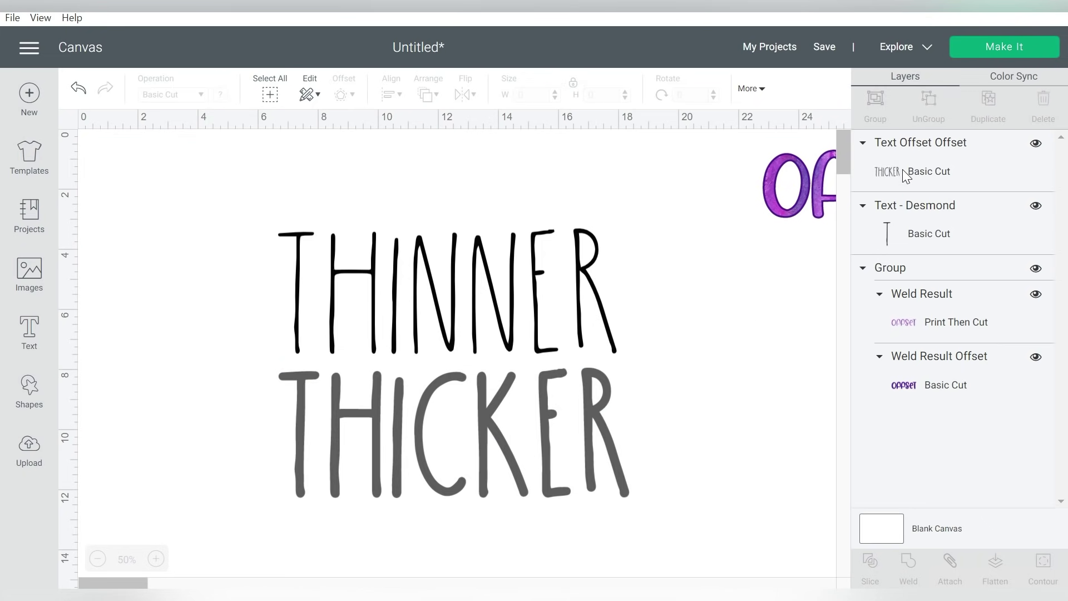
pyautogui.click(440, 431)
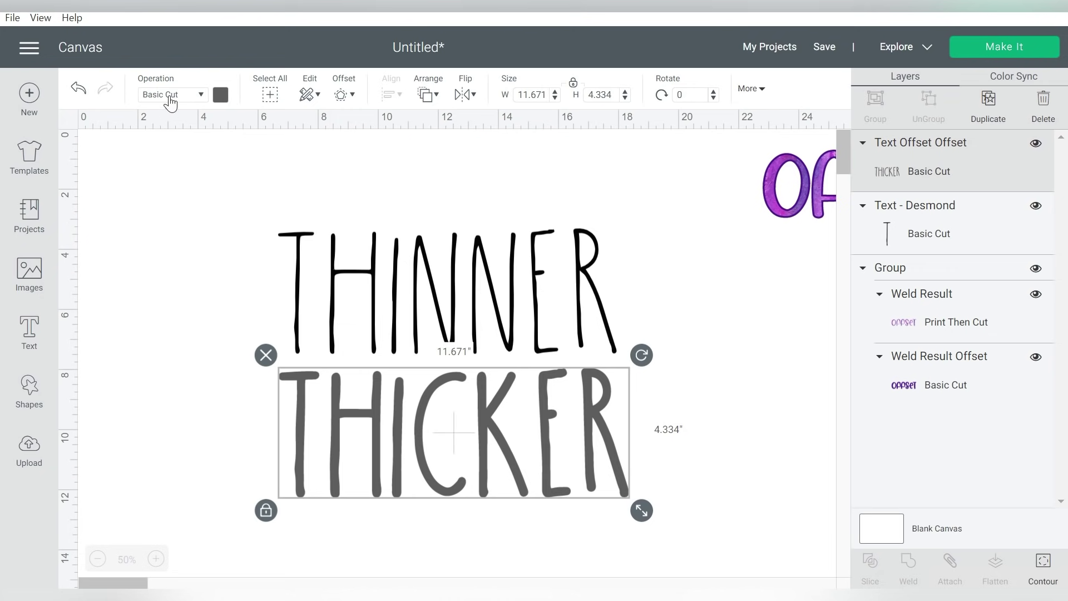
pyautogui.click(221, 95)
pyautogui.click(280, 170)
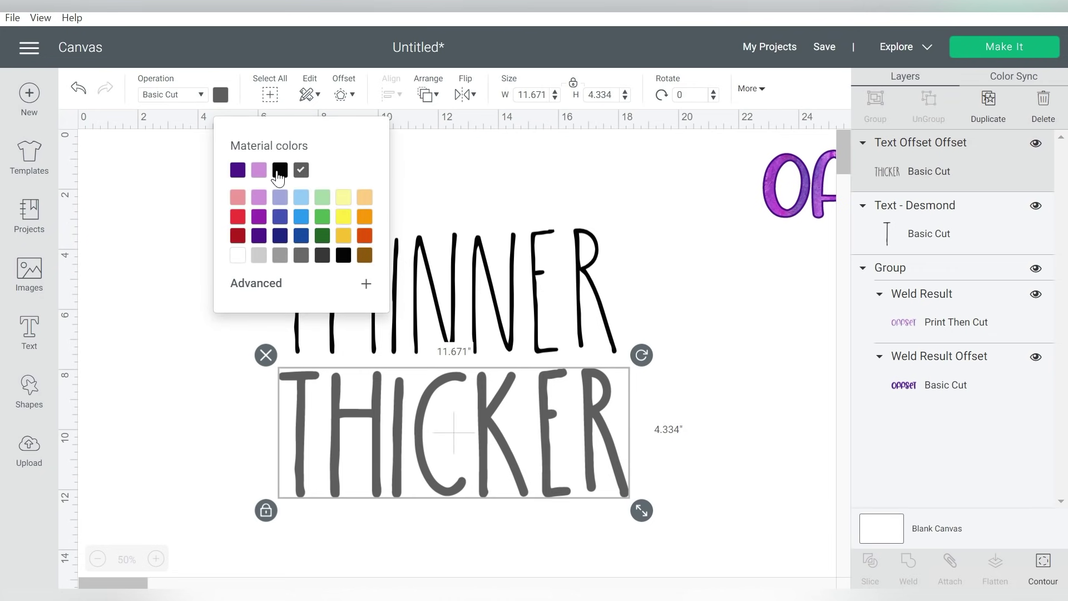
pyautogui.click(771, 357)
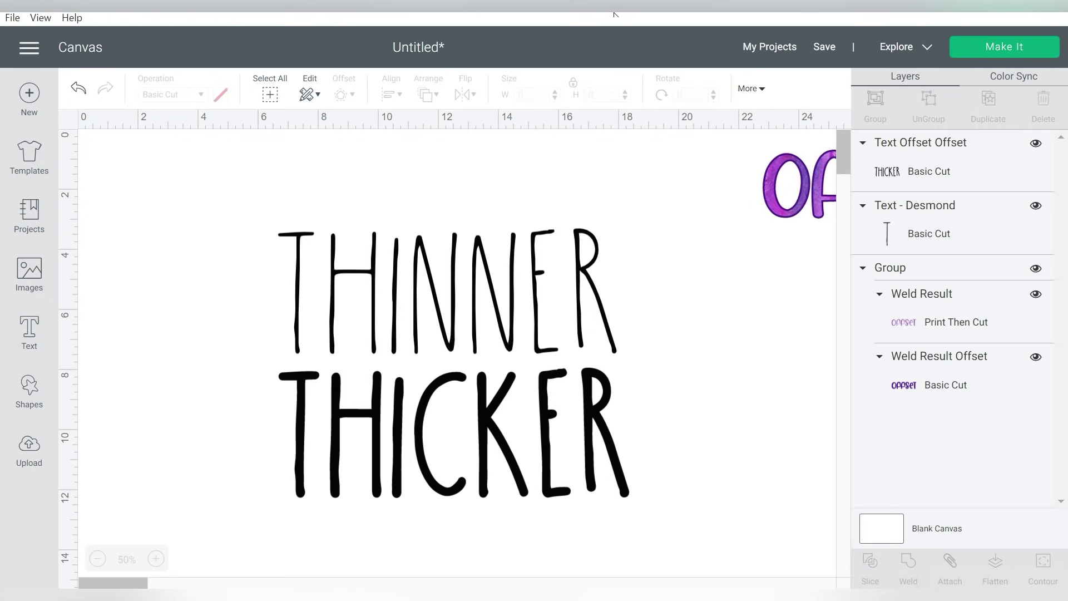
# Step: Group THINNER with THICKER, shrink the pair to about 6.8 by 5.2 in, and move it right
pyautogui.moveTo(641, 217); pyautogui.dragTo(240, 464)
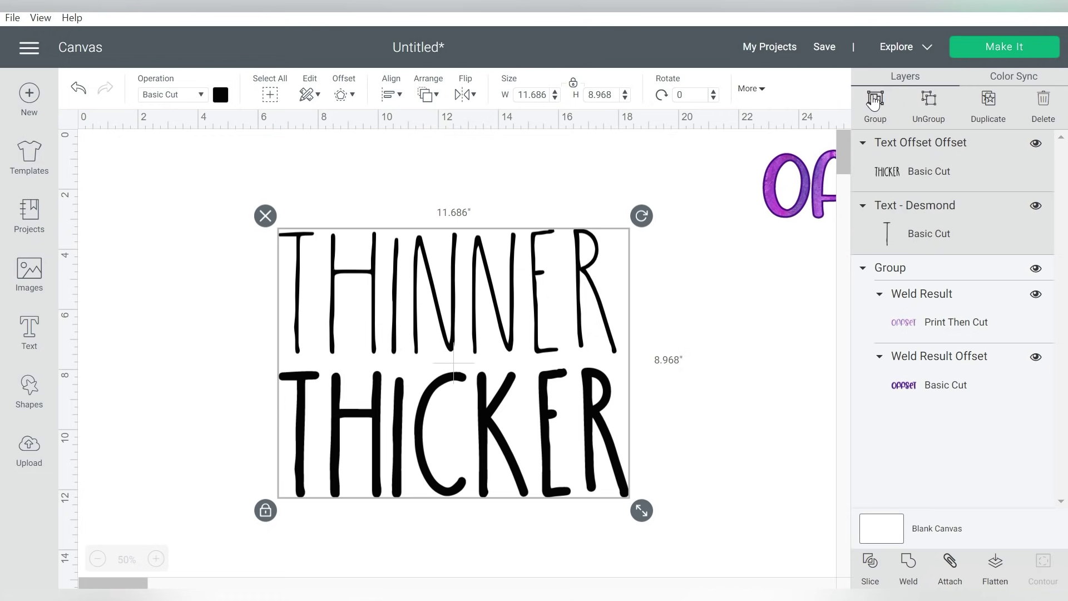
pyautogui.click(891, 94)
pyautogui.moveTo(643, 512); pyautogui.dragTo(493, 397)
pyautogui.moveTo(315, 359); pyautogui.dragTo(803, 375)
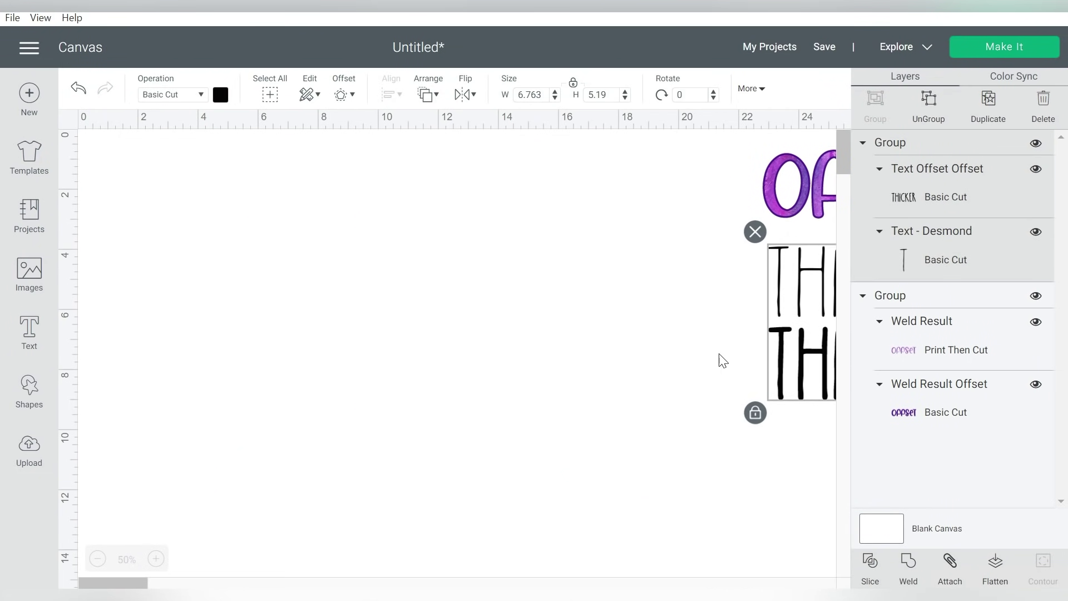
pyautogui.click(718, 360)
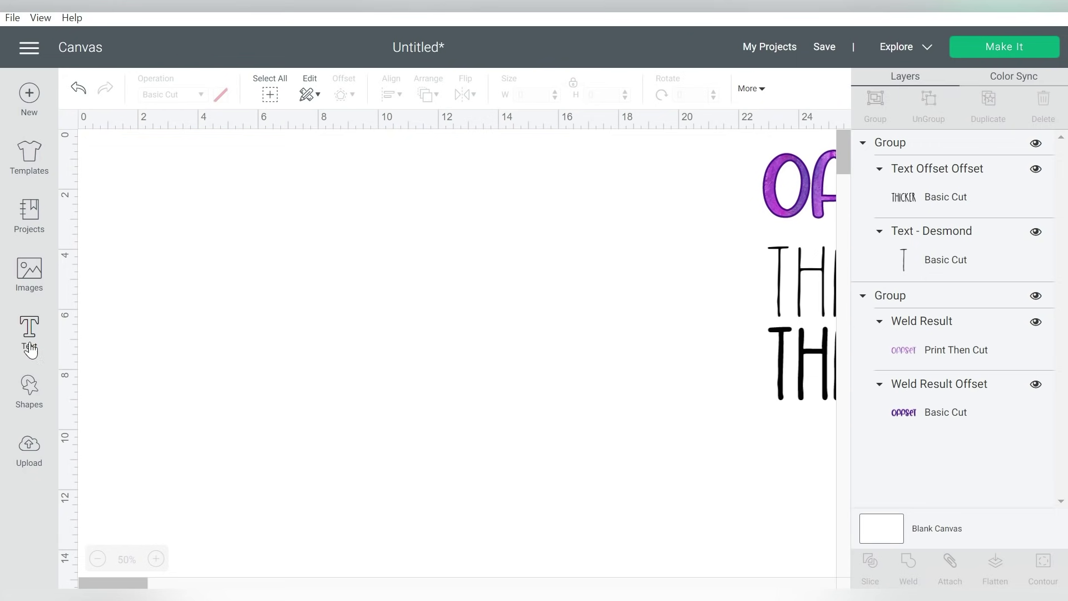
# Step: Add a 'hello' text in the Falling Leaves script font and adjust its size and position
pyautogui.click(27, 349)
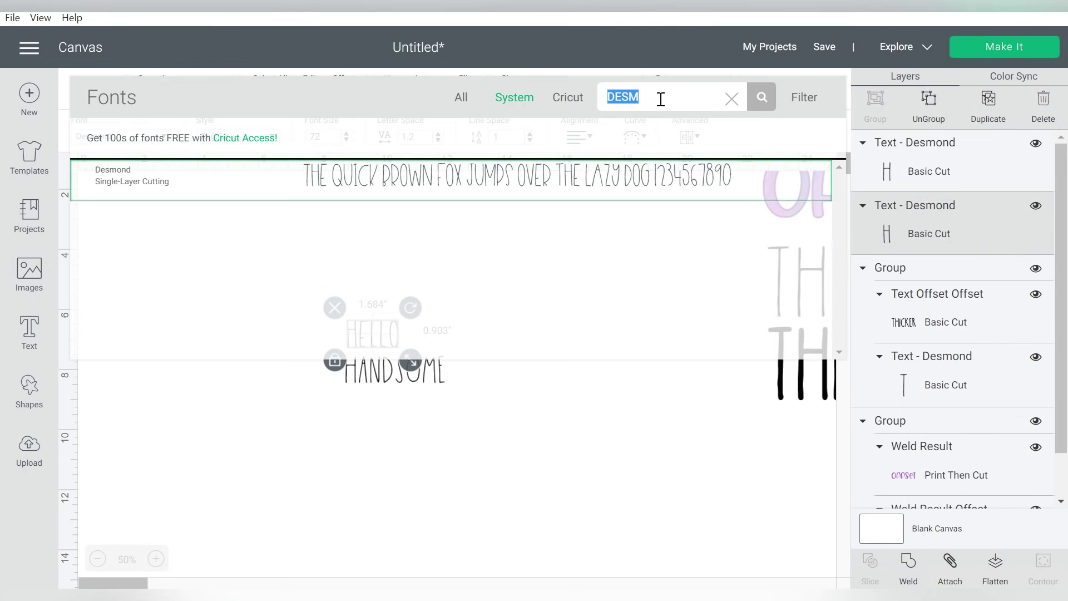
pyautogui.write('FALLING')
pyautogui.click(501, 256)
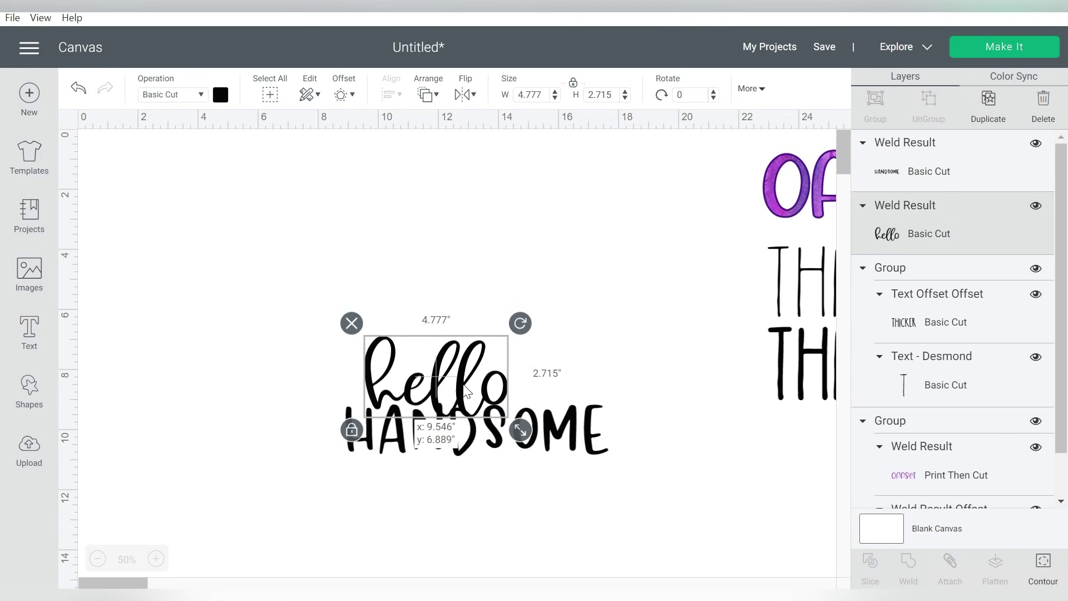
pyautogui.moveTo(464, 384); pyautogui.dragTo(466, 387)
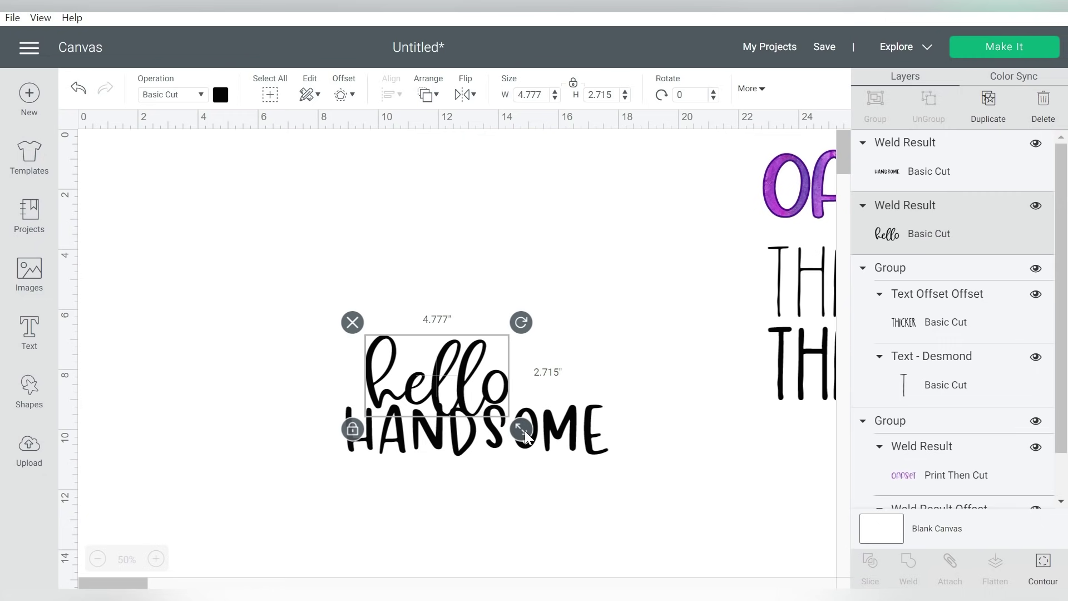
pyautogui.moveTo(522, 429); pyautogui.dragTo(523, 433)
pyautogui.click(557, 392)
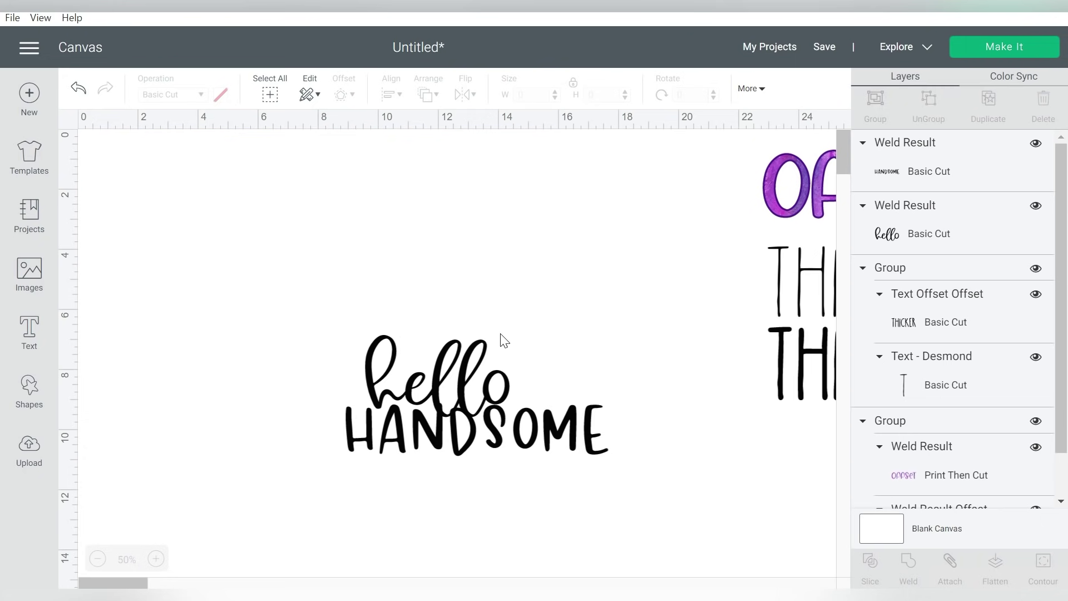
# Step: Enlarge hello and HANDSOME together to about 12.9 by 5.9 in and move them up-left
pyautogui.click(475, 369)
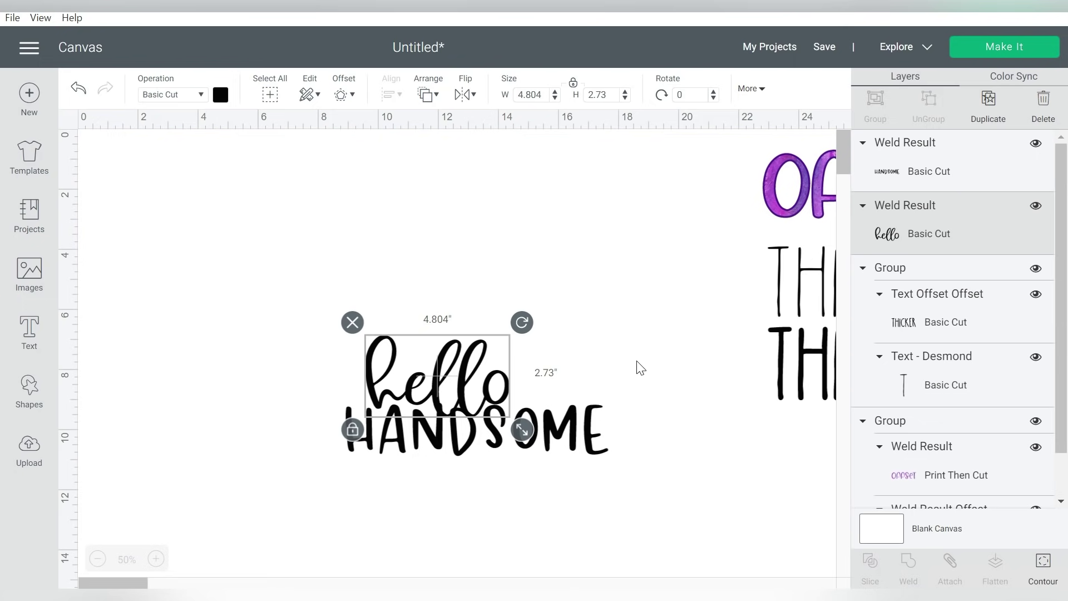
pyautogui.moveTo(626, 352); pyautogui.dragTo(431, 499)
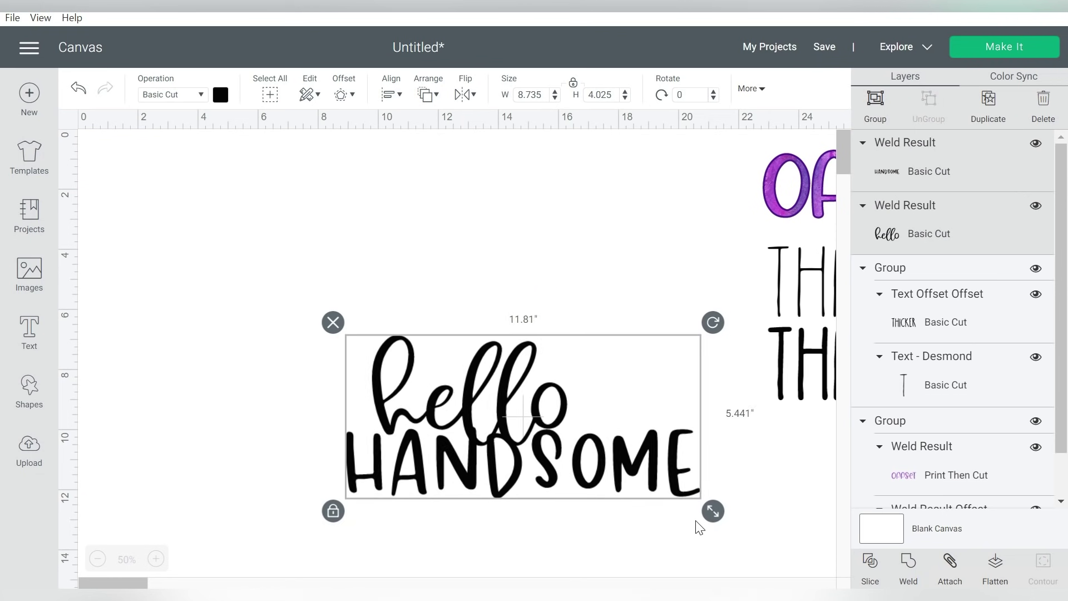
pyautogui.moveTo(620, 470); pyautogui.dragTo(745, 525)
pyautogui.click(625, 479)
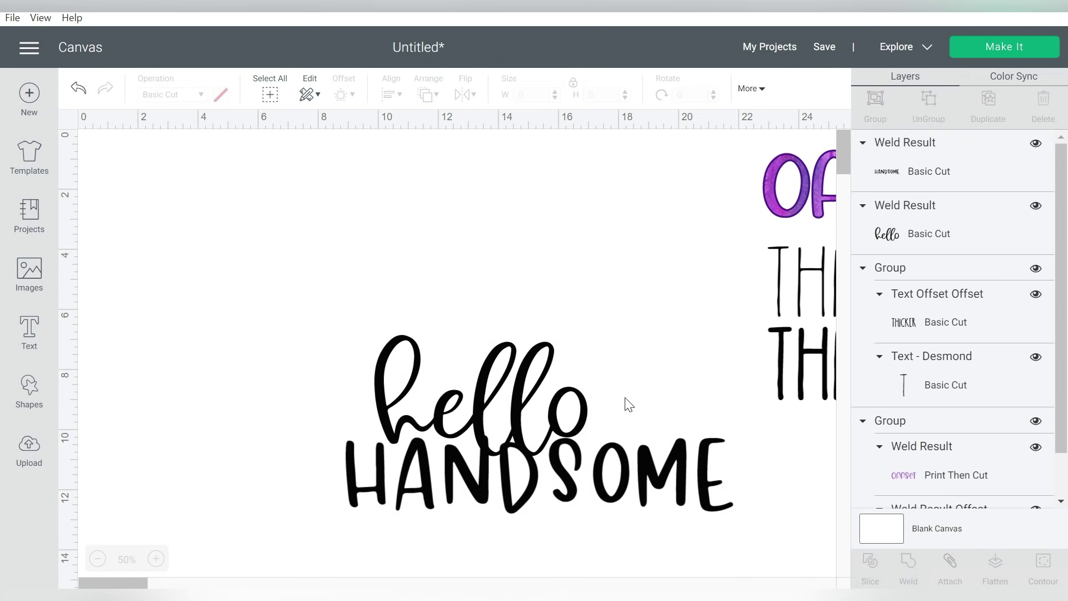
pyautogui.moveTo(633, 381); pyautogui.dragTo(490, 506)
pyautogui.moveTo(503, 459)
pyautogui.mouseDown()
pyautogui.moveTo(466, 444)
pyautogui.moveTo(474, 458)
pyautogui.mouseUp()
# Step: Add an offset outline around the hello word
pyautogui.click(529, 292)
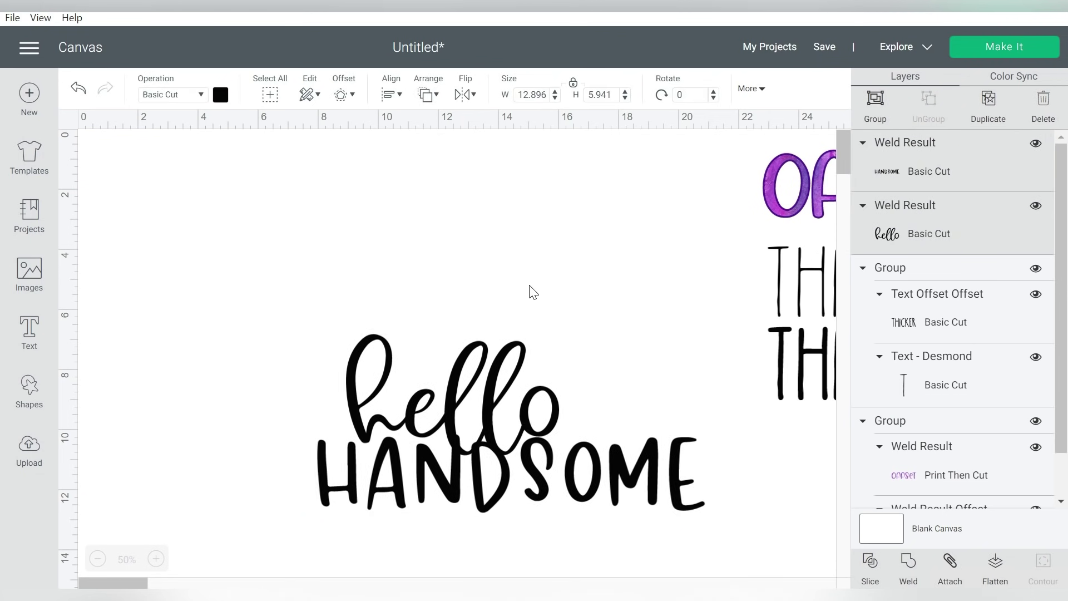
pyautogui.click(520, 351)
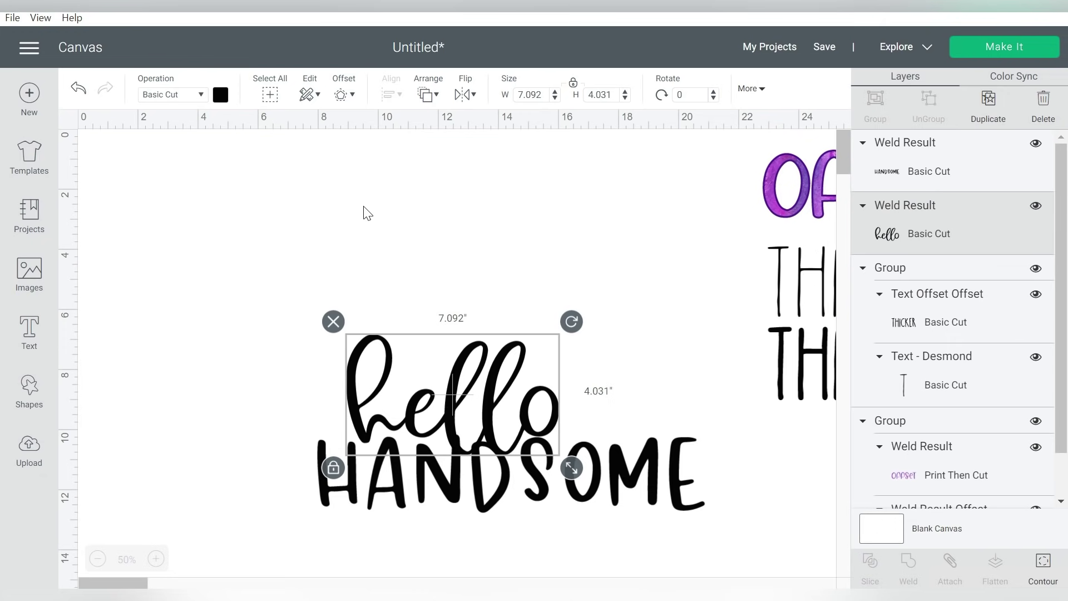
pyautogui.click(352, 96)
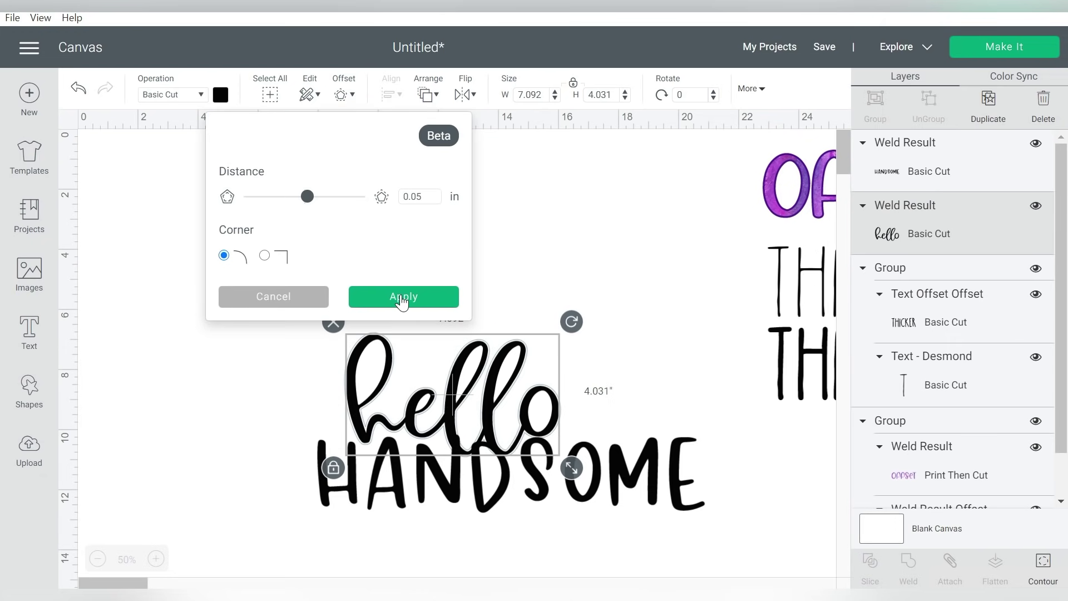
pyautogui.click(401, 298)
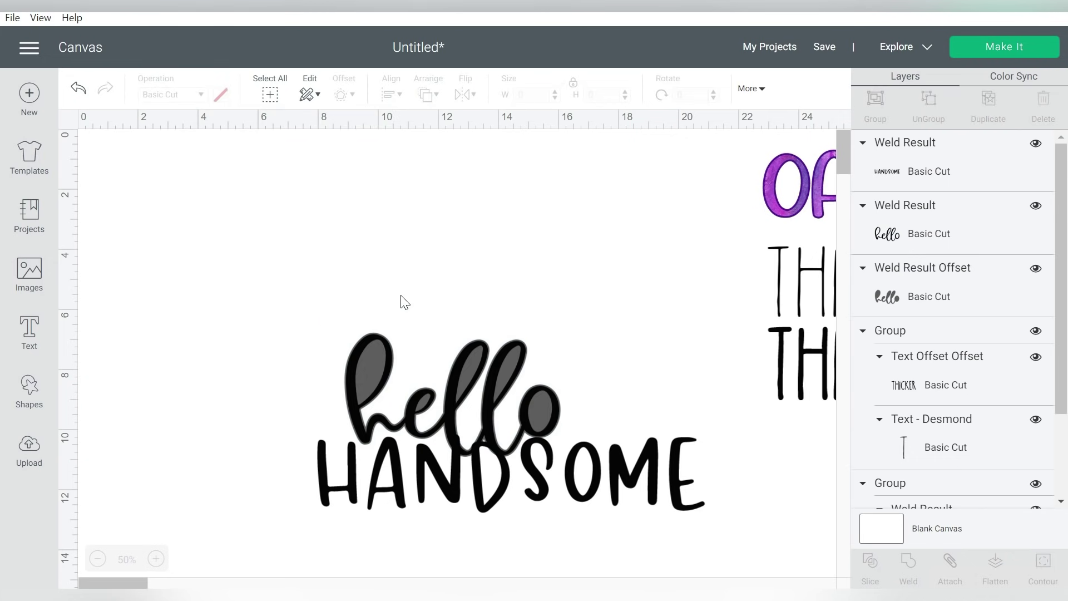
# Step: Slice the grey hello offset against HANDSOME
pyautogui.click(911, 298)
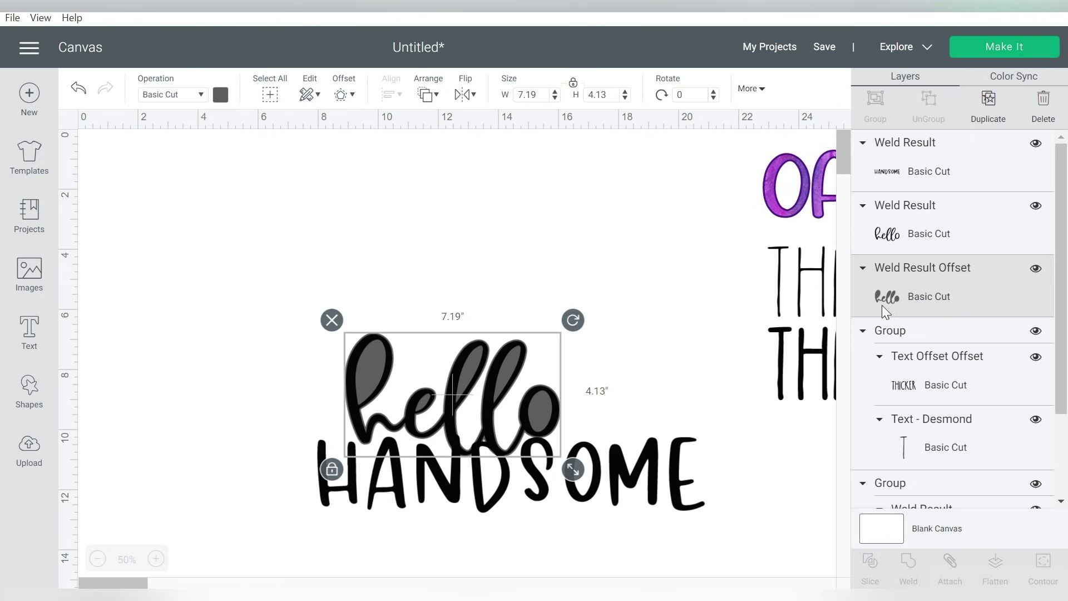
pyautogui.keyDown('shift'); pyautogui.click(639, 479); pyautogui.keyUp('shift')
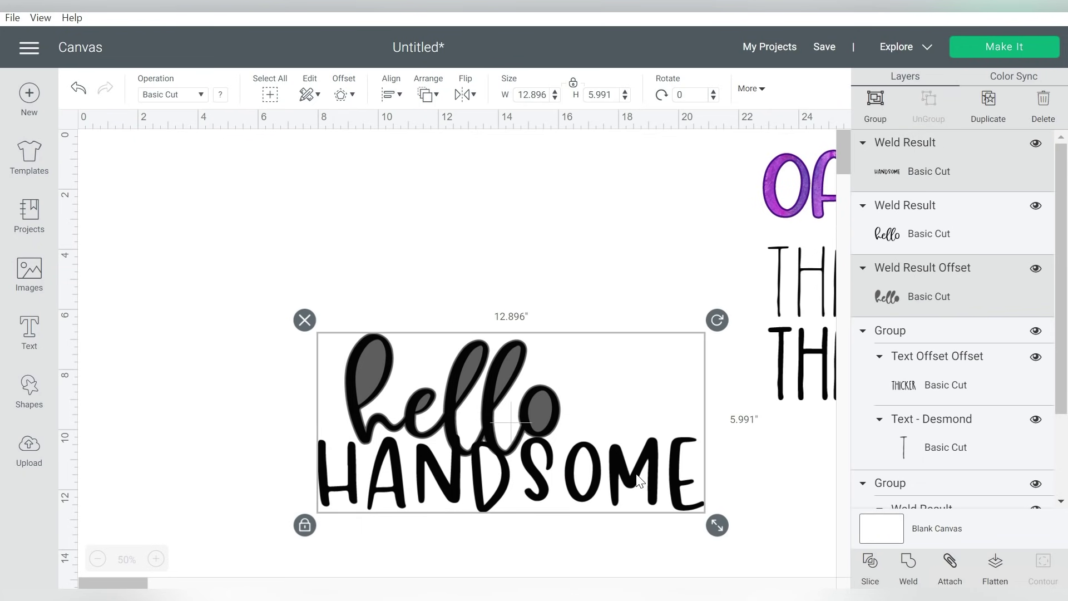
pyautogui.click(868, 564)
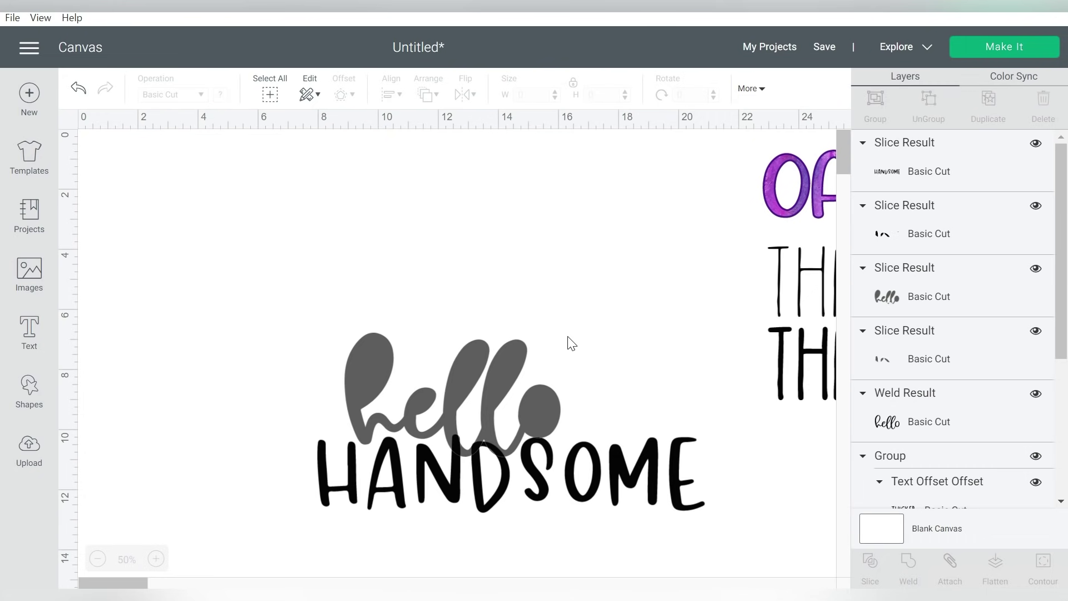
# Step: Delete the grey hello slice piece and two small leftovers, then move the design to the right edge
pyautogui.click(900, 297)
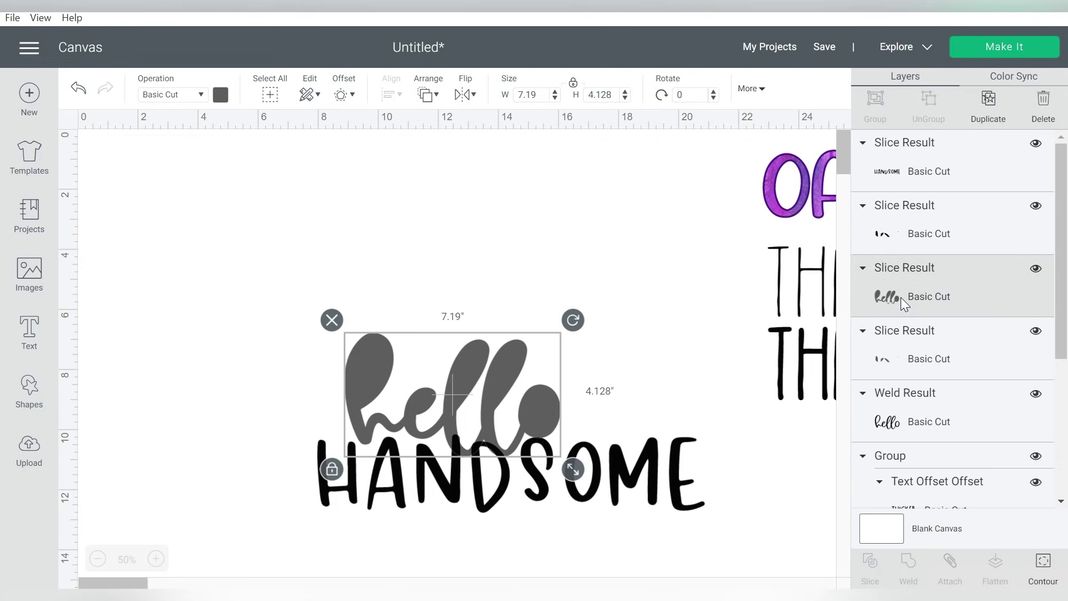
pyautogui.press('Delete')
pyautogui.click(883, 299)
pyautogui.press('Delete')
pyautogui.click(884, 234)
pyautogui.press('Delete')
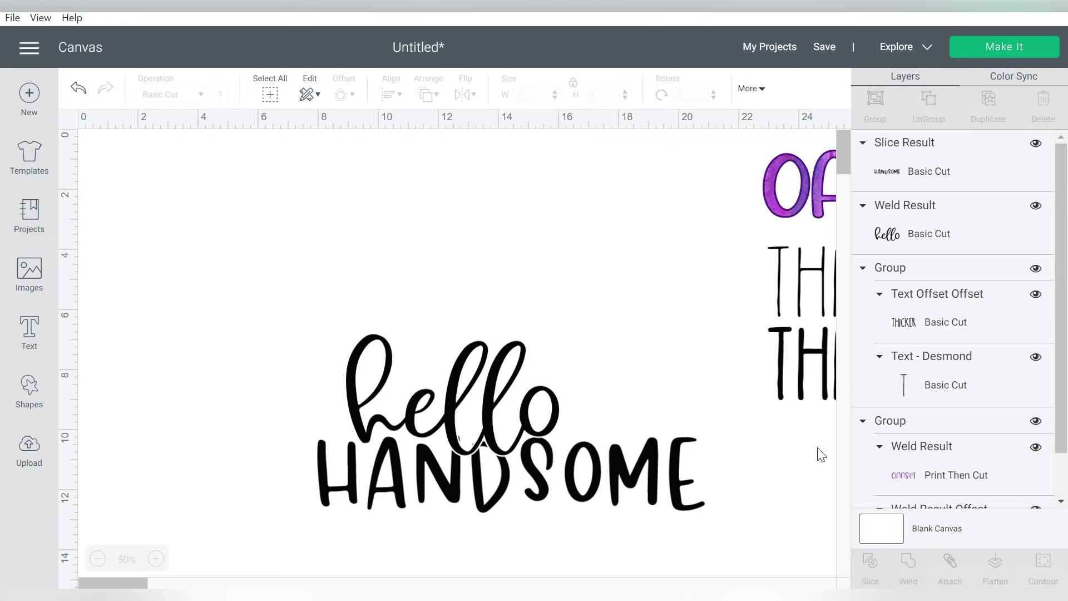
pyautogui.moveTo(342, 367); pyautogui.dragTo(805, 459)
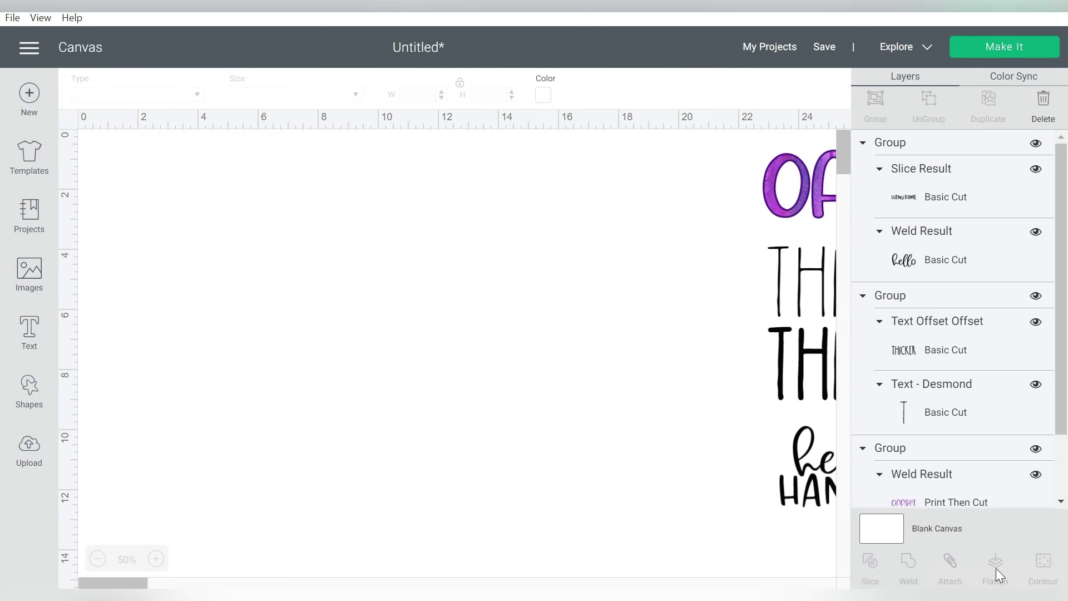
# Step: Choose the Summer-Fruit-Lemon-Slice image from the summer fruit clipart folder for upload
pyautogui.click(26, 452)
pyautogui.click(319, 333)
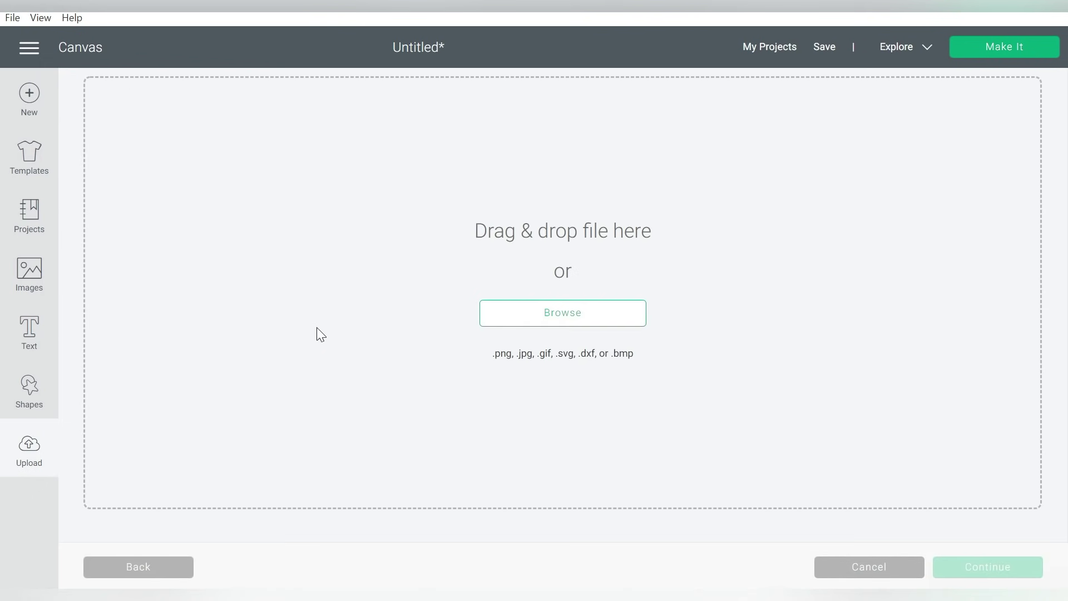
pyautogui.click(549, 322)
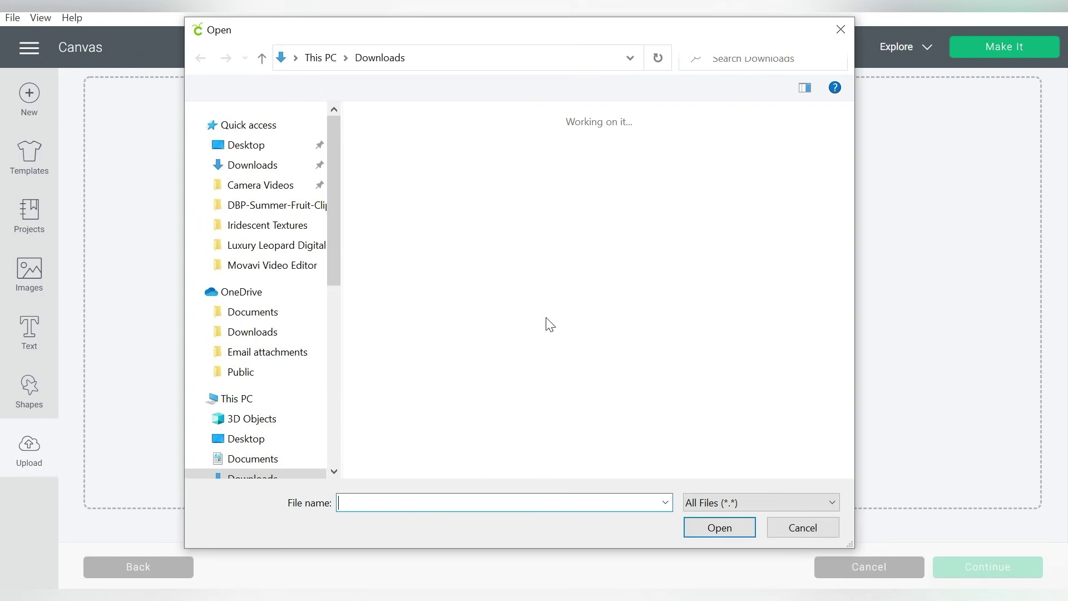
pyautogui.click(385, 288)
pyautogui.doubleClick(384, 288)
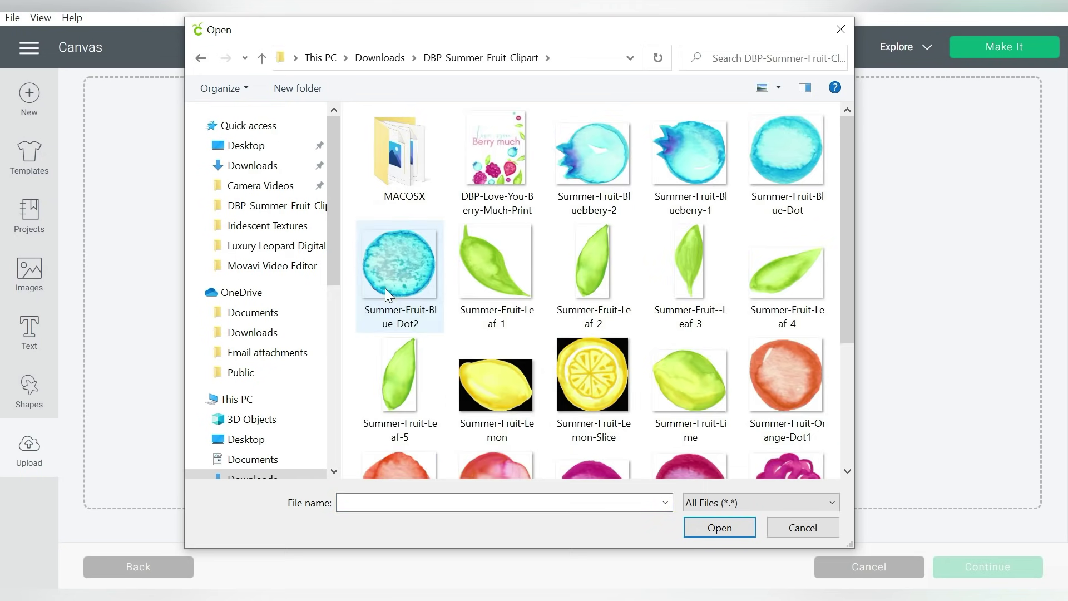
pyautogui.doubleClick(598, 363)
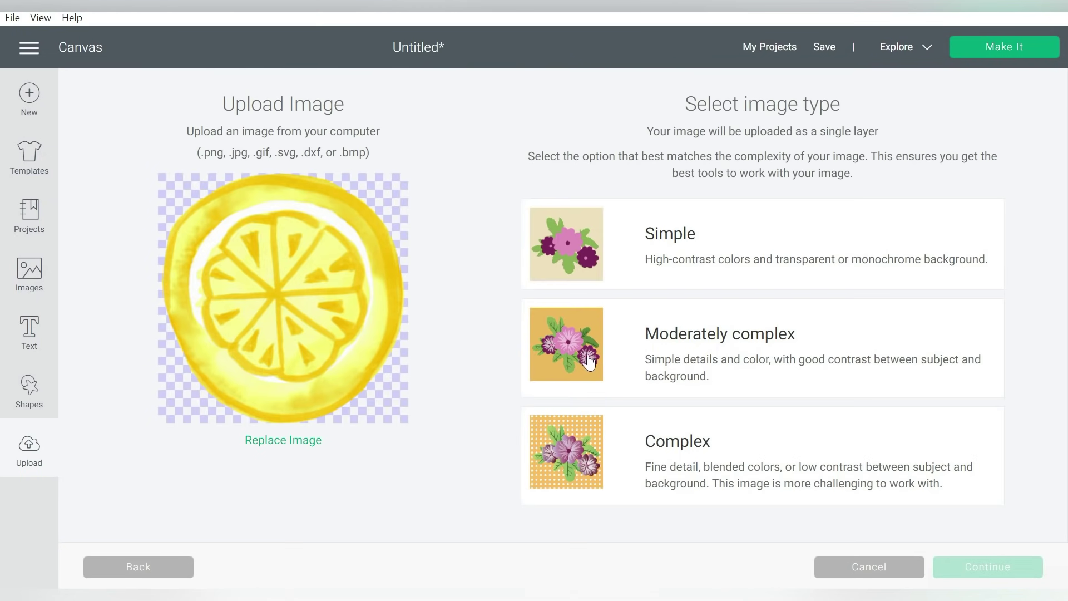
# Step: Upload the lemon as a Complex, Print Then Cut image and add it to the canvas
pyautogui.click(826, 464)
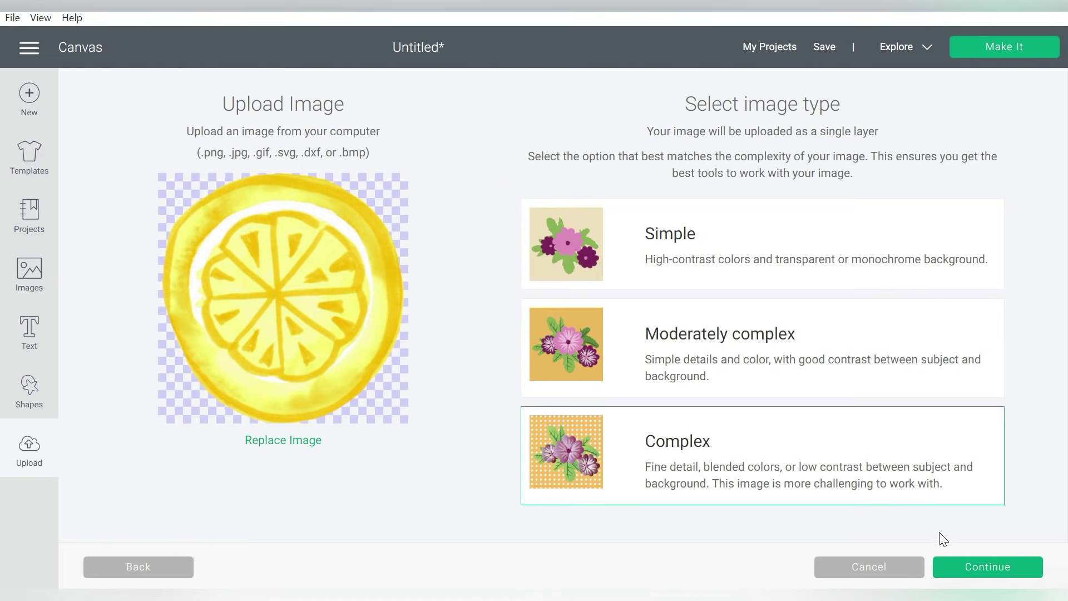
pyautogui.click(948, 566)
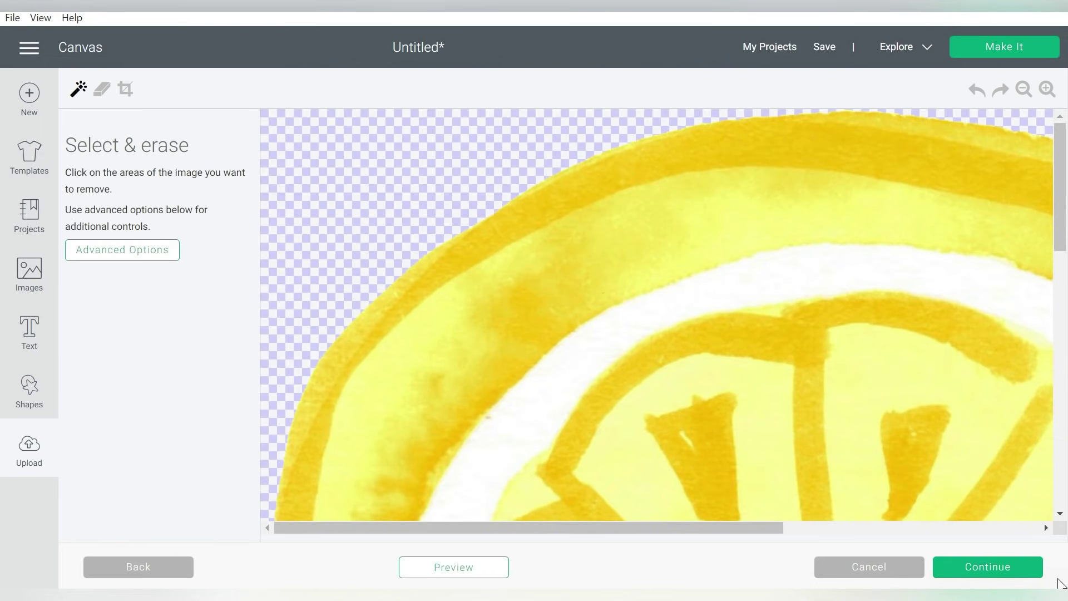
pyautogui.click(1020, 571)
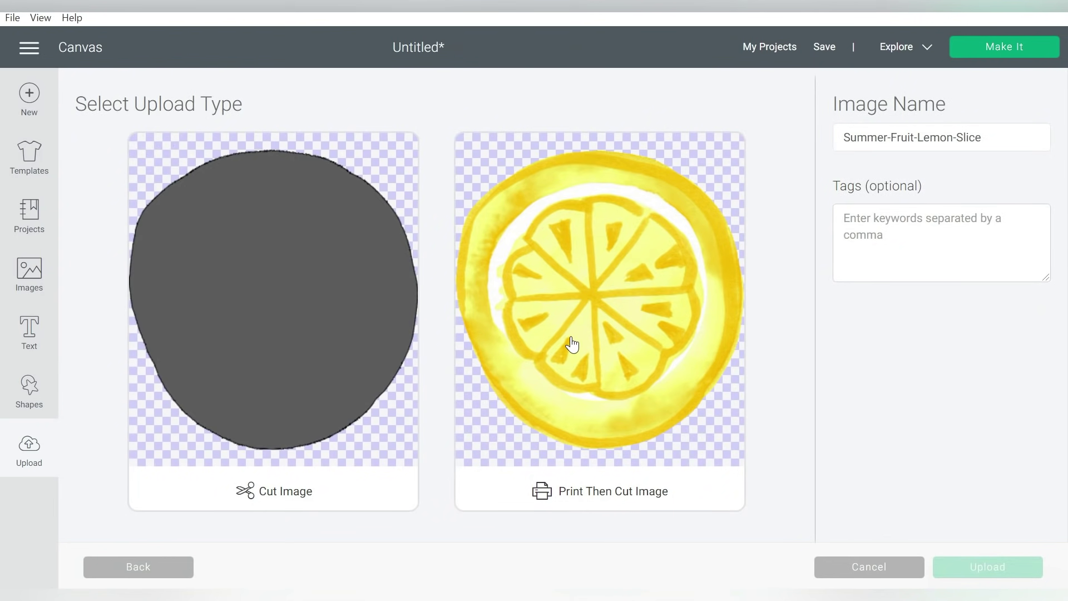
pyautogui.click(574, 346)
pyautogui.click(983, 567)
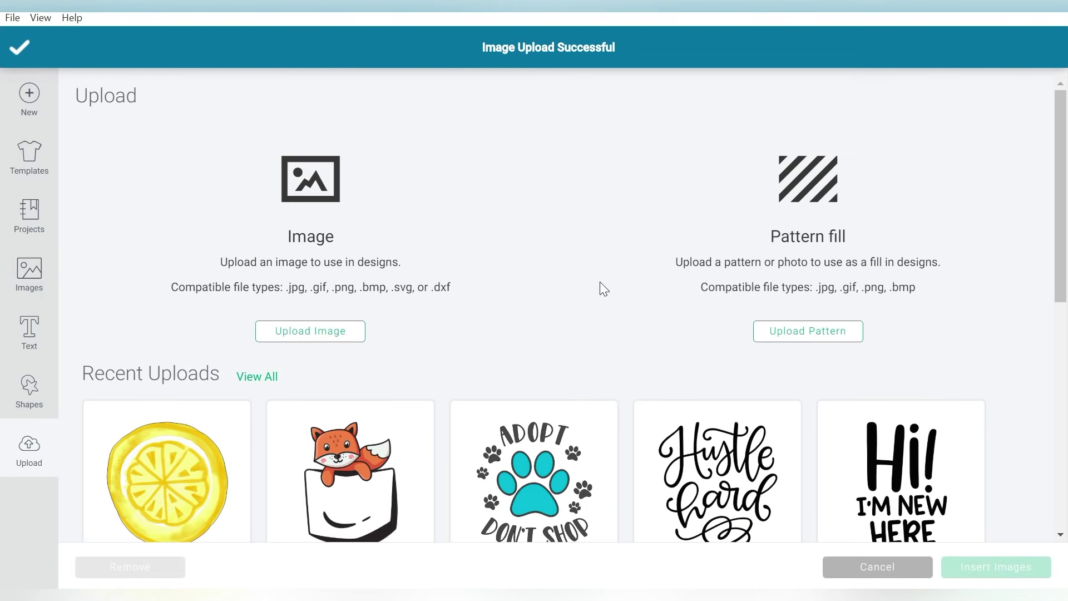
pyautogui.click(197, 436)
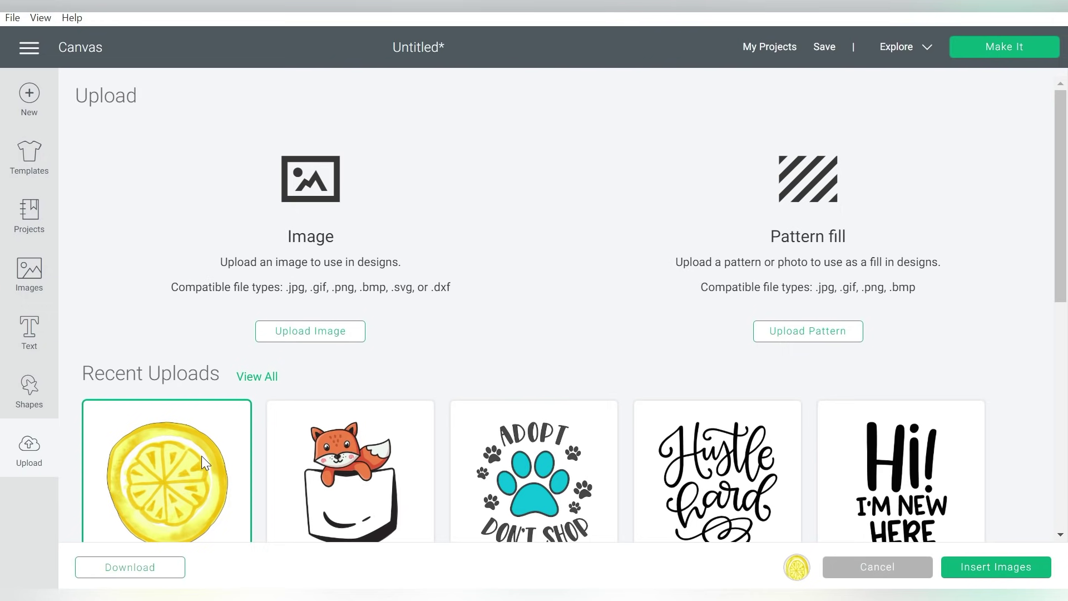
pyautogui.click(969, 567)
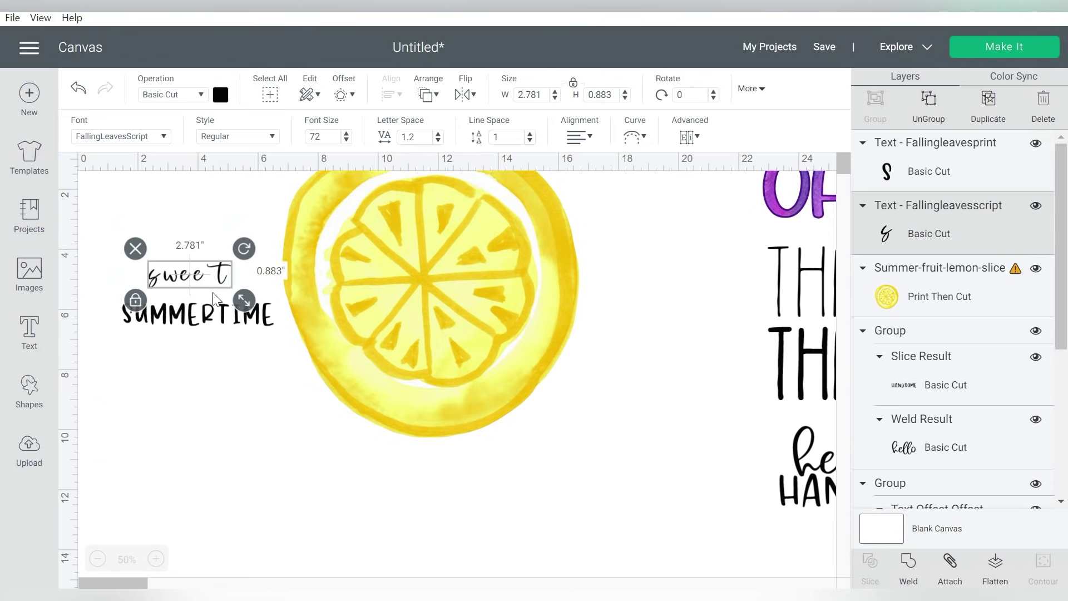
# Step: Tighten the spacing of 'sweet', group it with SUMMERTIME, and shrink and position the pair
pyautogui.click(915, 111)
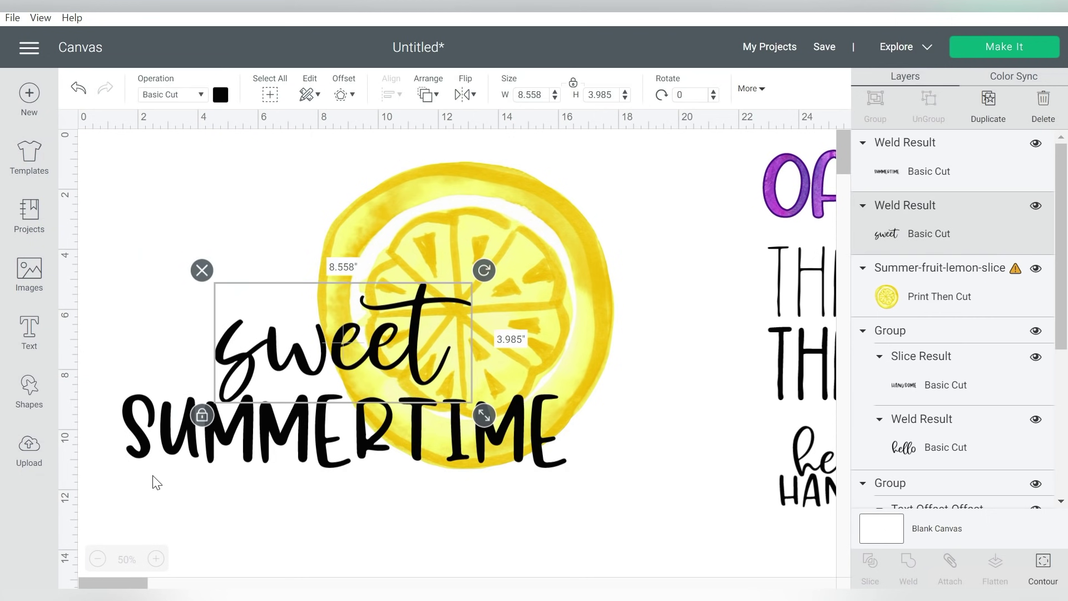
pyautogui.moveTo(159, 505); pyautogui.dragTo(251, 379)
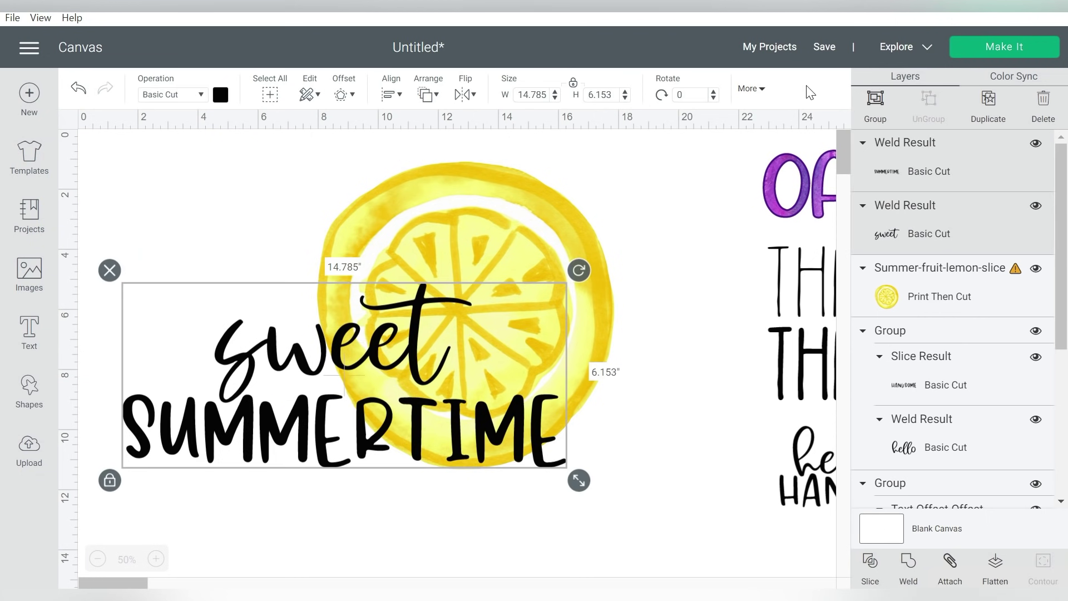
pyautogui.click(875, 101)
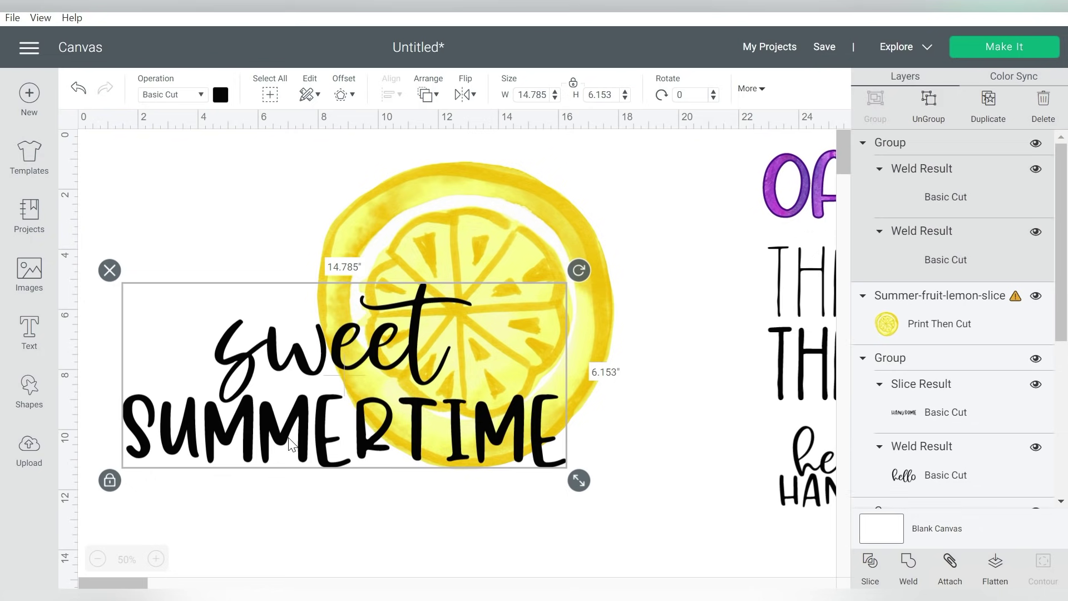
pyautogui.moveTo(287, 440); pyautogui.dragTo(424, 353)
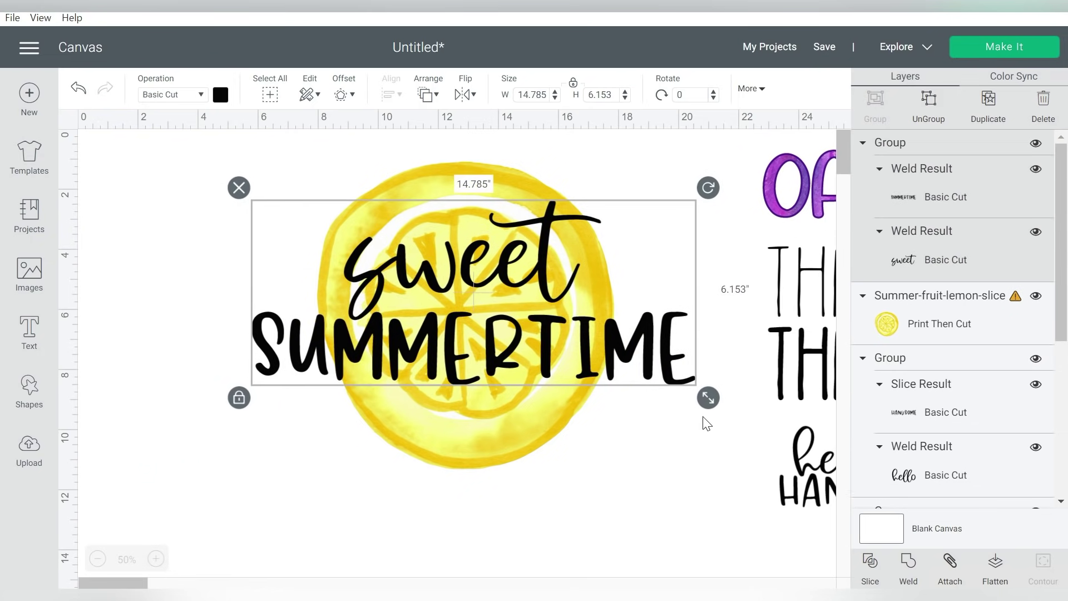
pyautogui.moveTo(712, 396); pyautogui.dragTo(660, 375)
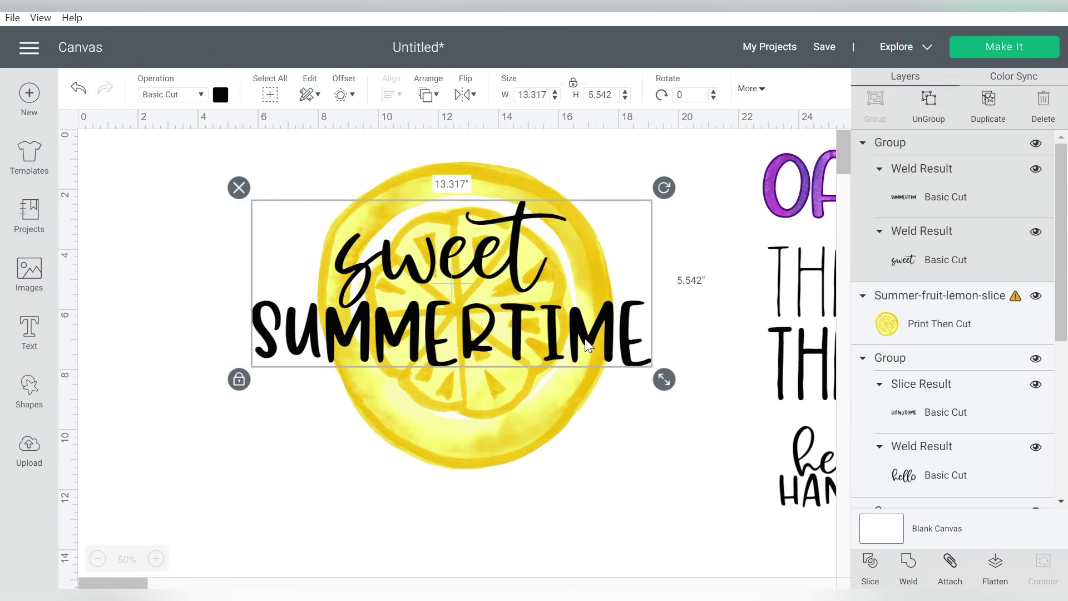
pyautogui.moveTo(586, 339); pyautogui.dragTo(610, 350)
# Step: Center the sweet SUMMERTIME text on the lemon and shift the combined design left
pyautogui.moveTo(565, 477); pyautogui.dragTo(450, 165)
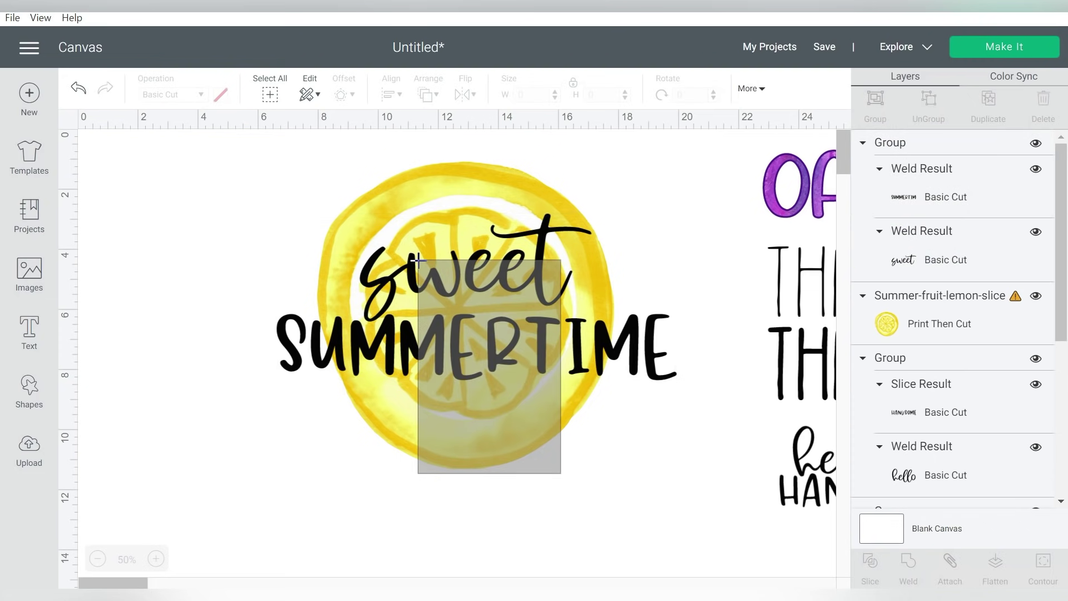
pyautogui.click(392, 95)
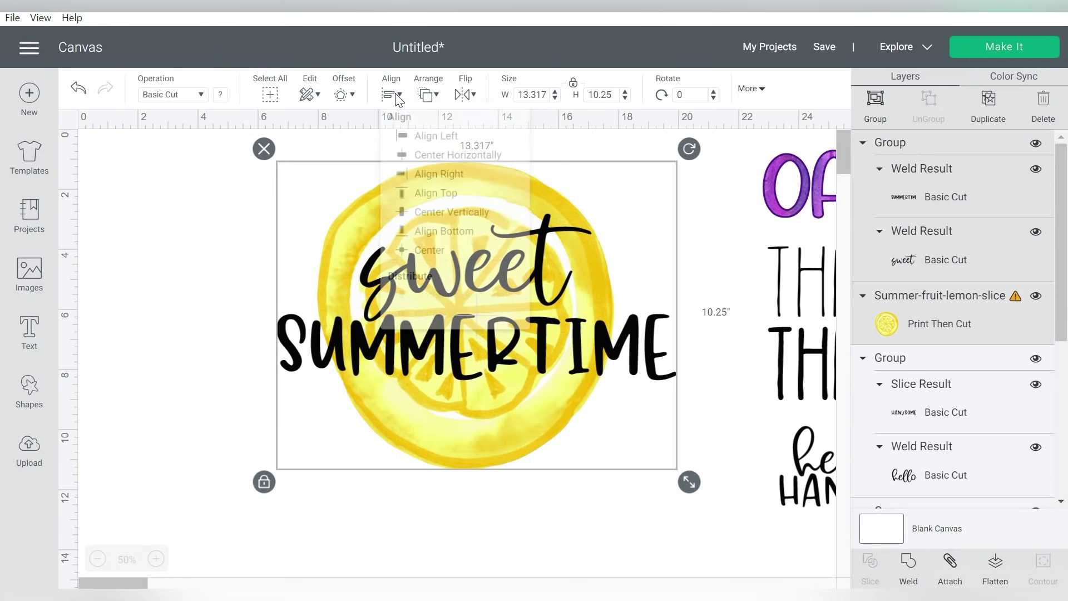
pyautogui.click(437, 278)
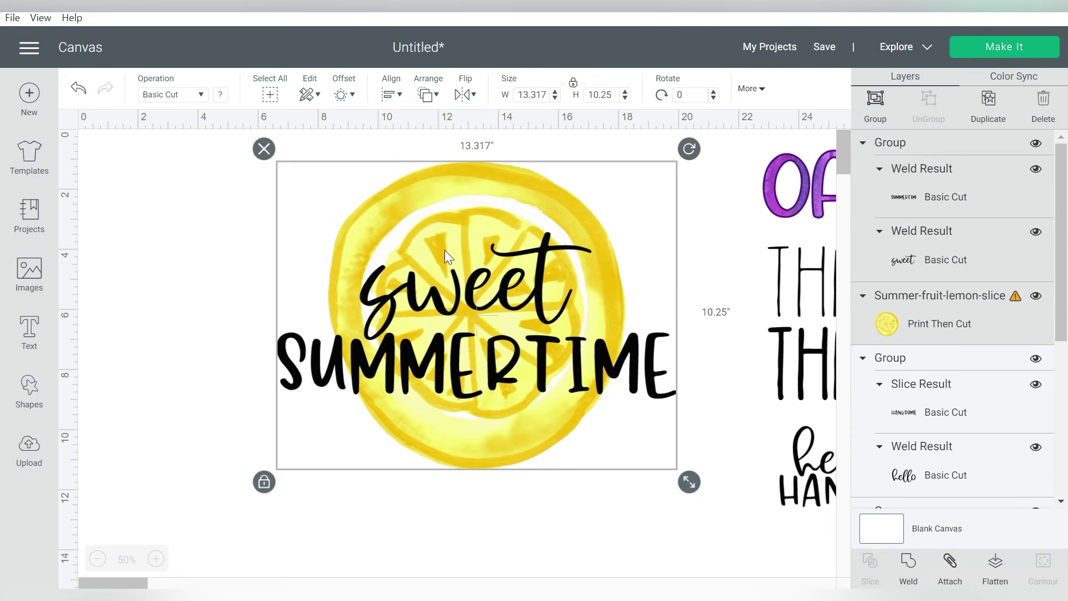
pyautogui.moveTo(445, 250)
pyautogui.mouseDown()
pyautogui.moveTo(354, 262)
pyautogui.moveTo(362, 255)
pyautogui.mouseUp()
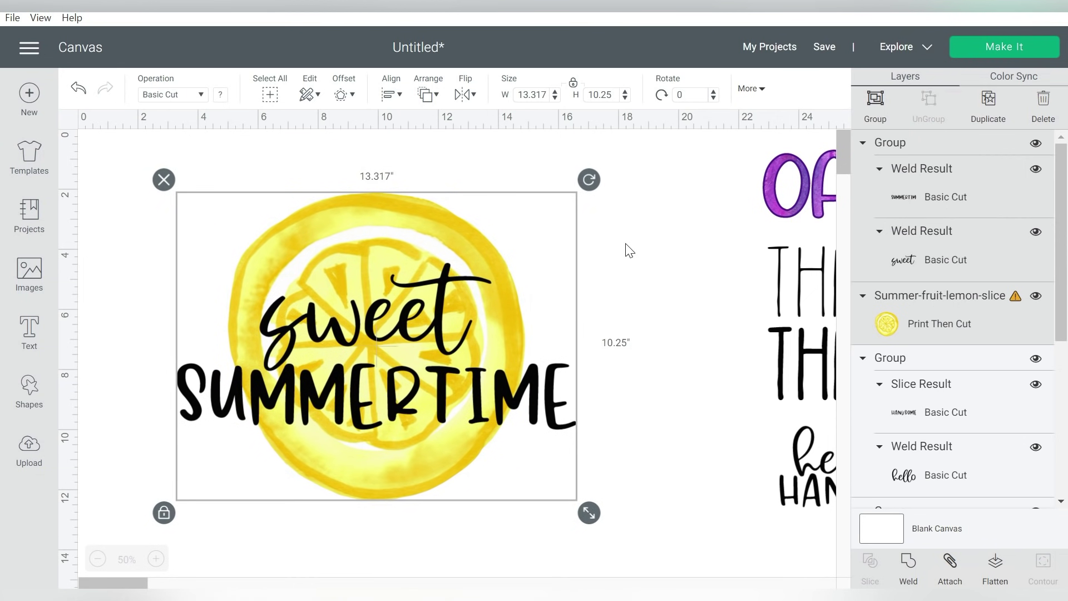
pyautogui.click(631, 258)
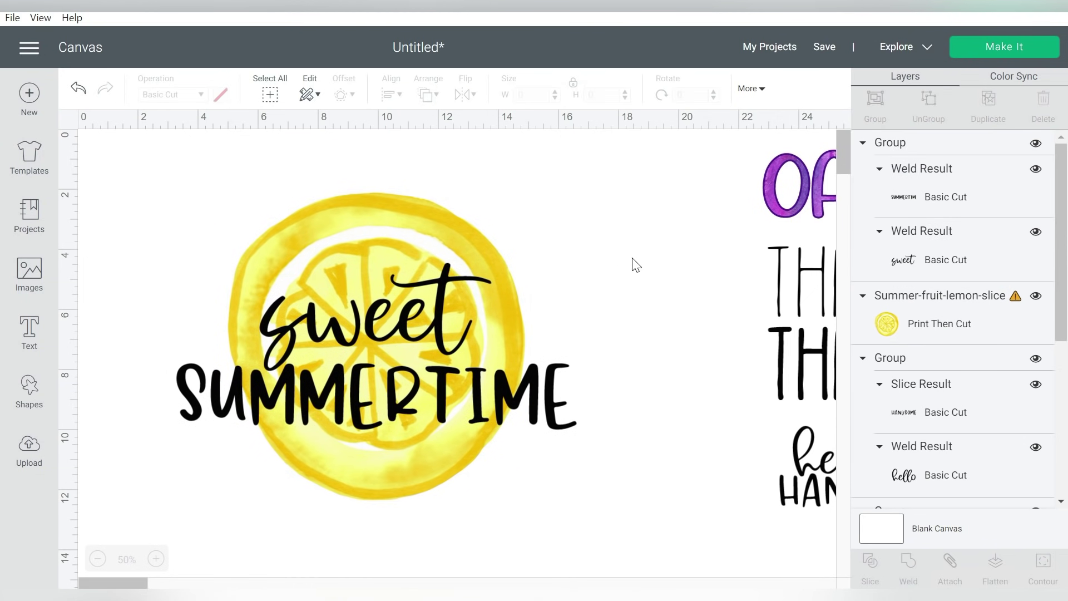
# Step: Start a 0.05 in offset around the sweet SUMMERTIME group
pyautogui.click(561, 406)
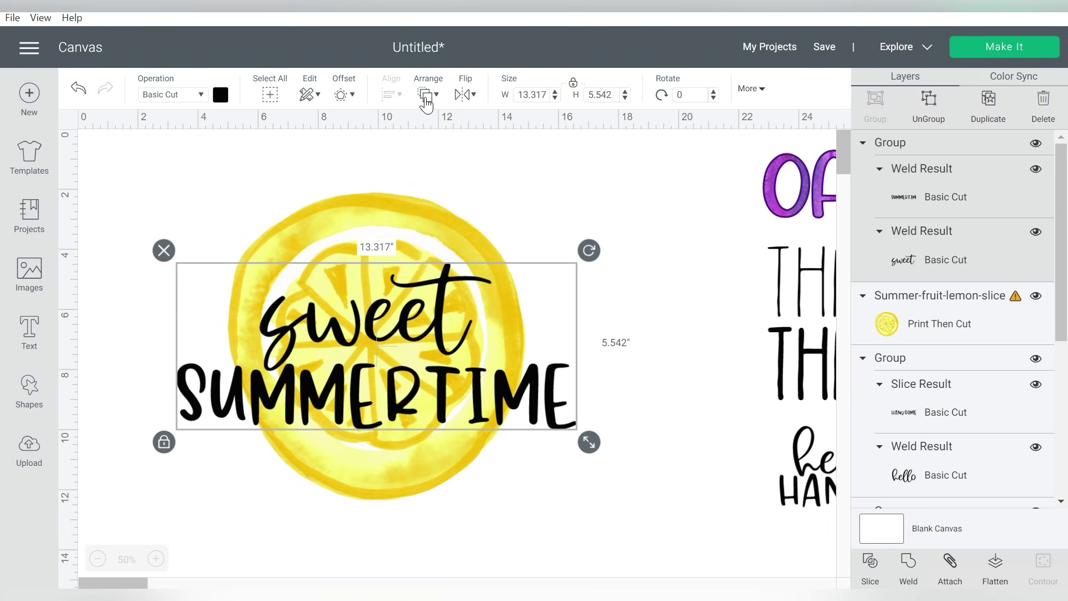
pyautogui.click(351, 100)
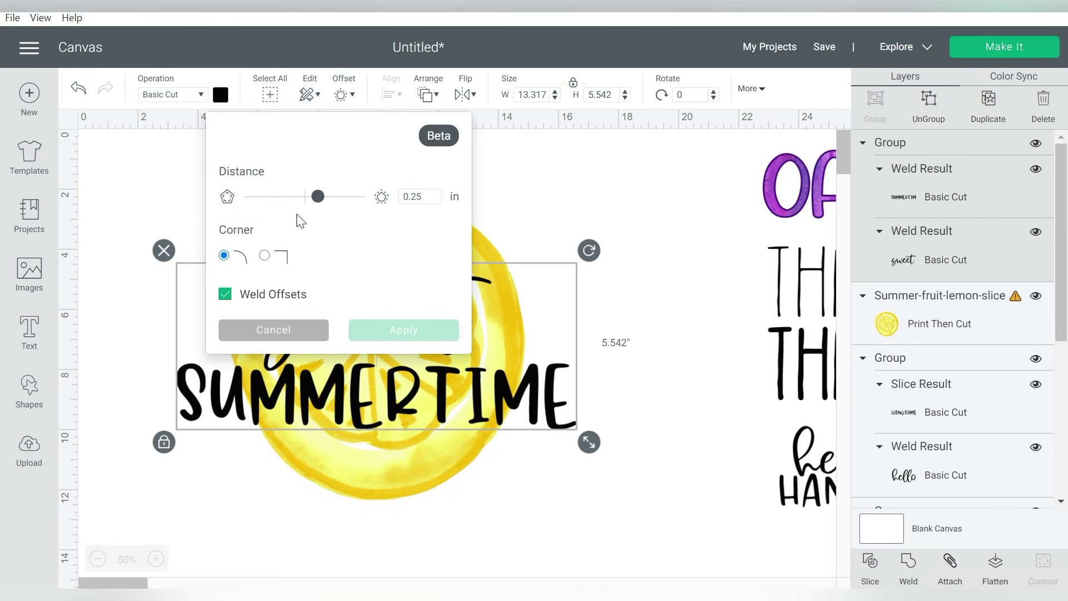
pyautogui.moveTo(411, 199); pyautogui.dragTo(436, 201)
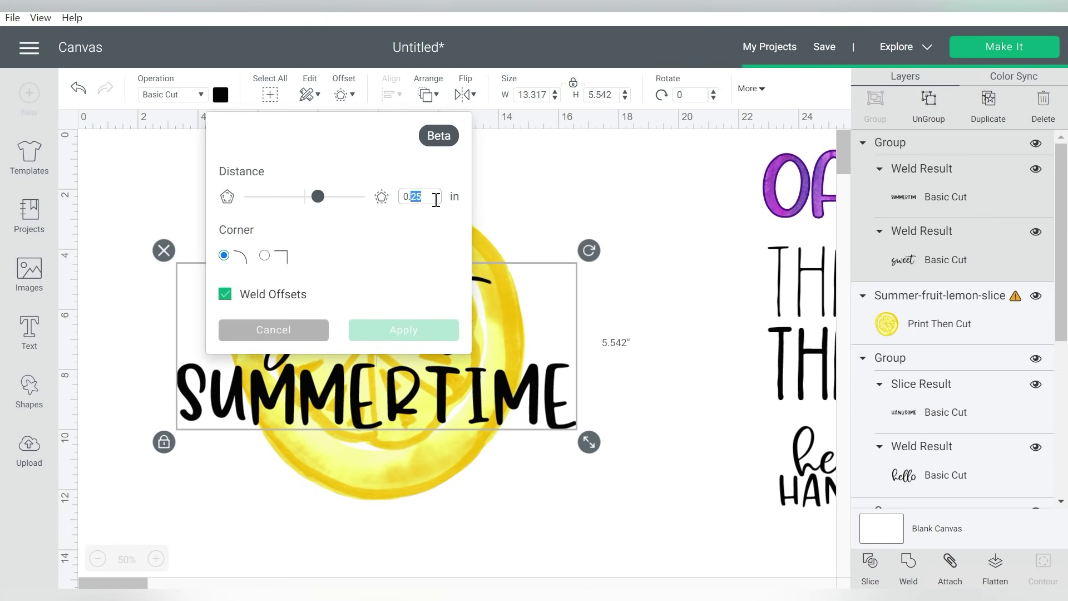
pyautogui.write('0')
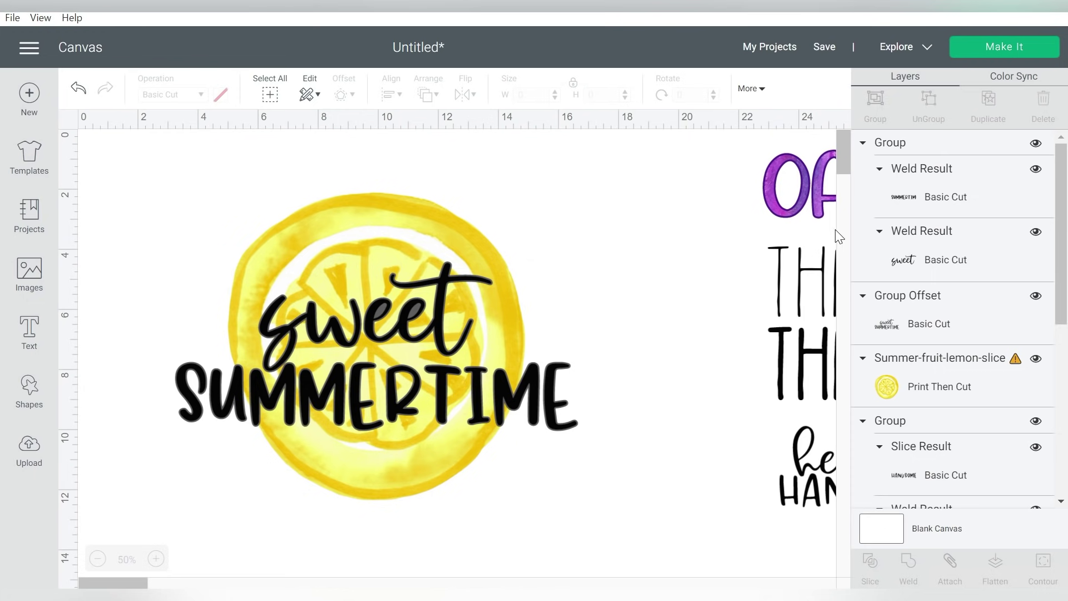
# Step: Colour the text's offset outline white, then select the lemon and text together
pyautogui.click(919, 317)
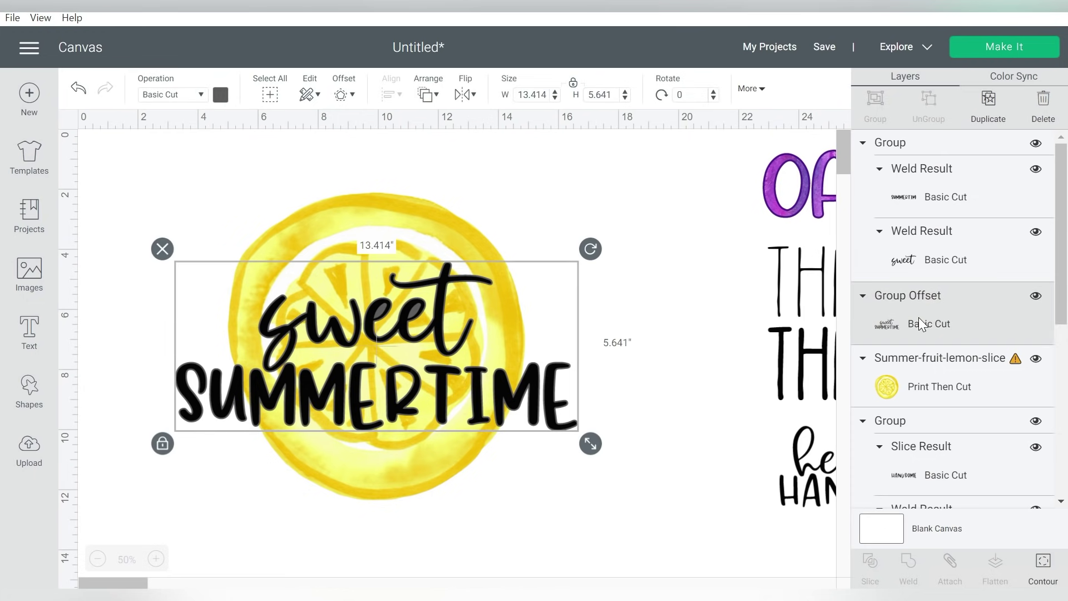
pyautogui.click(221, 97)
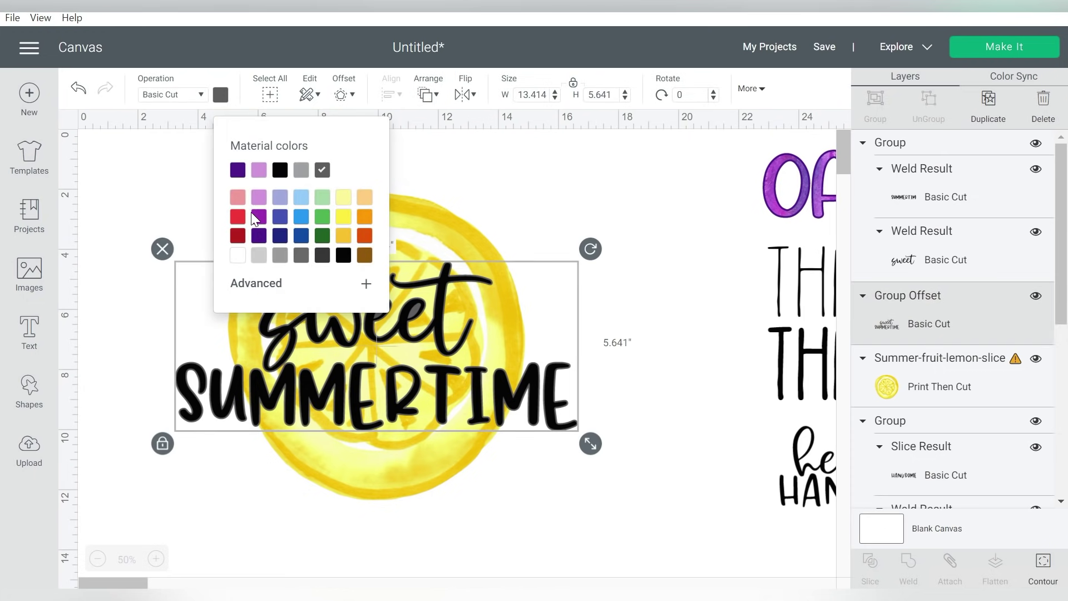
pyautogui.click(238, 255)
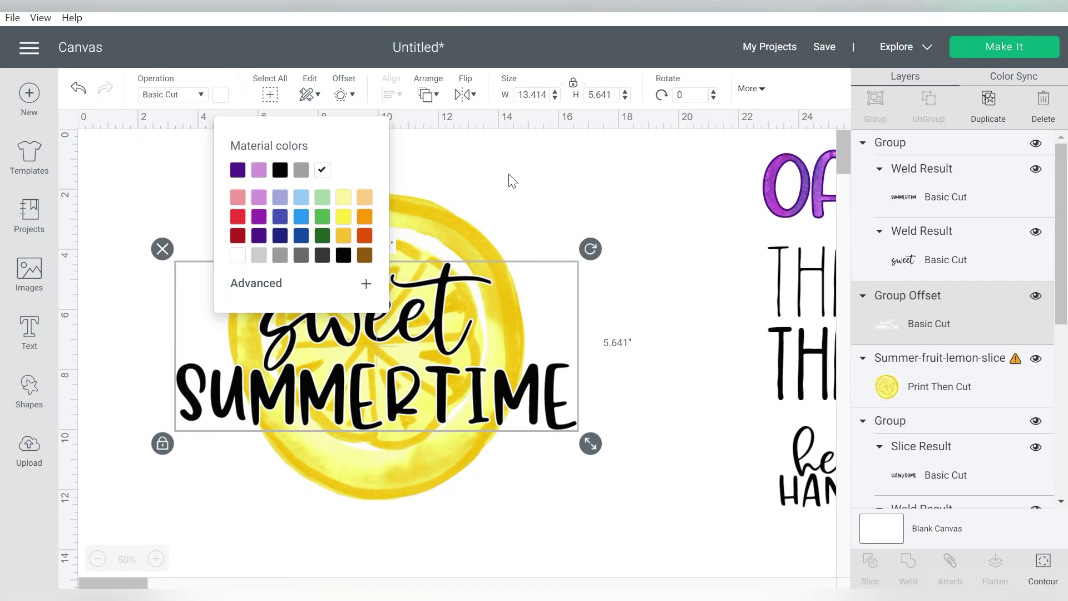
pyautogui.click(527, 217)
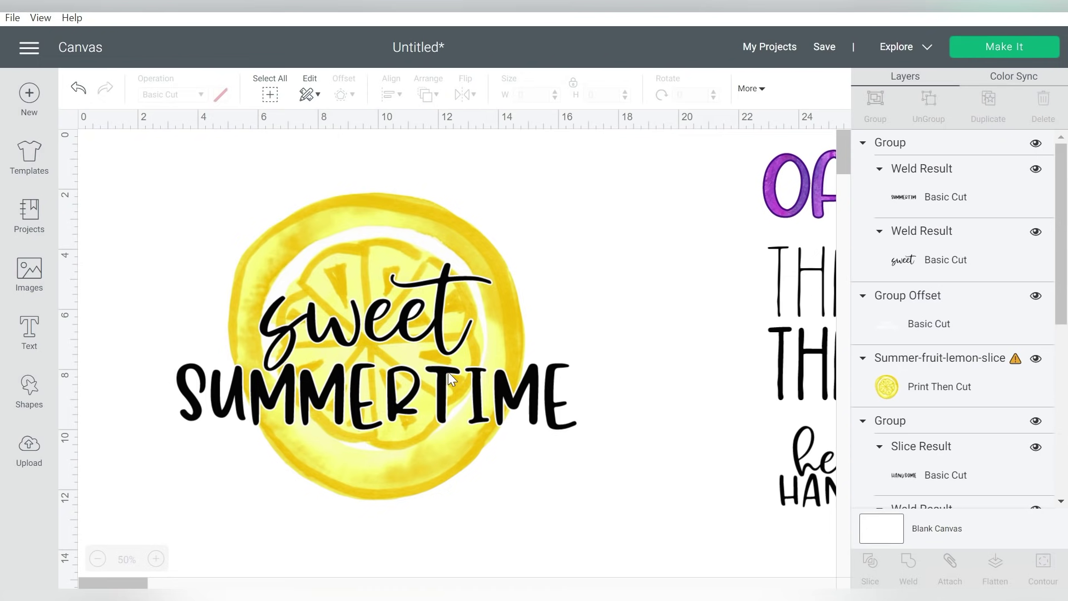
pyautogui.moveTo(535, 521); pyautogui.dragTo(247, 224)
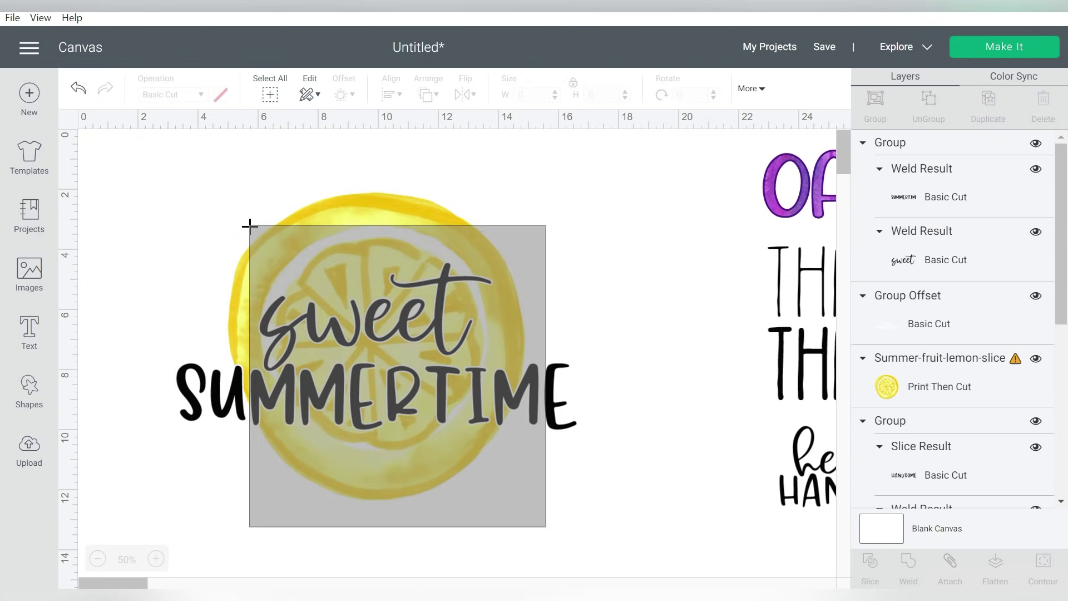
# Step: Group the lemon and text and surround them with a rounded 0.694 in offset
pyautogui.click(876, 100)
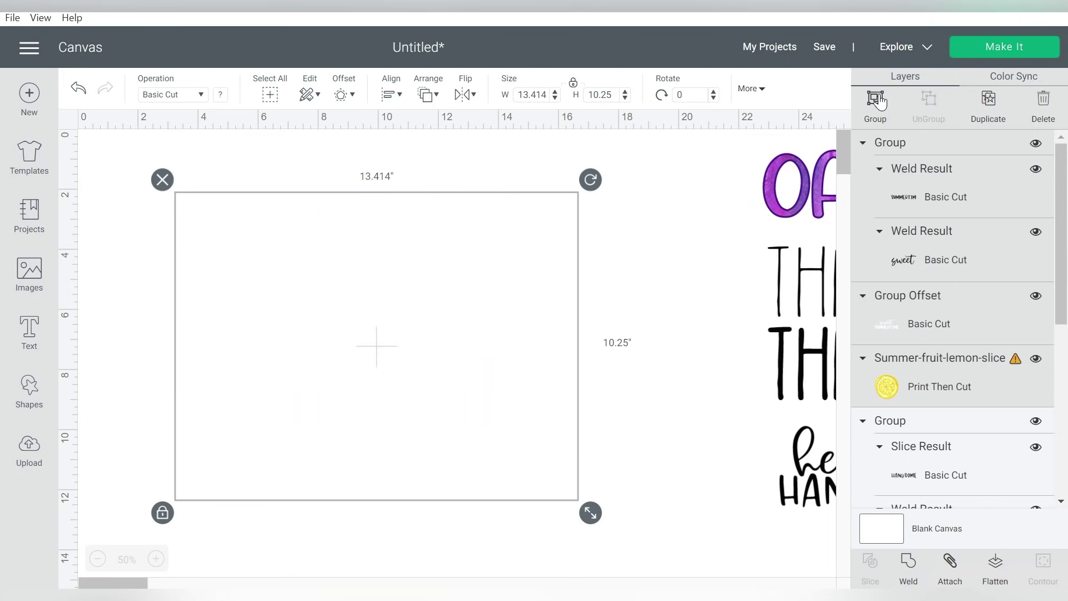
pyautogui.click(339, 94)
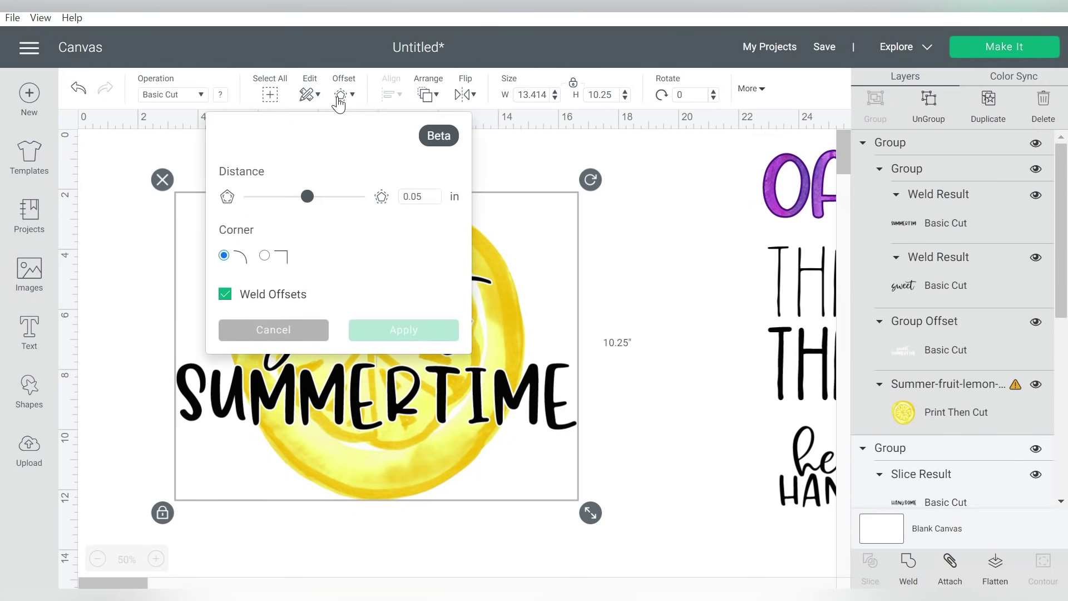
pyautogui.doubleClick(421, 197)
pyautogui.write('0.6')
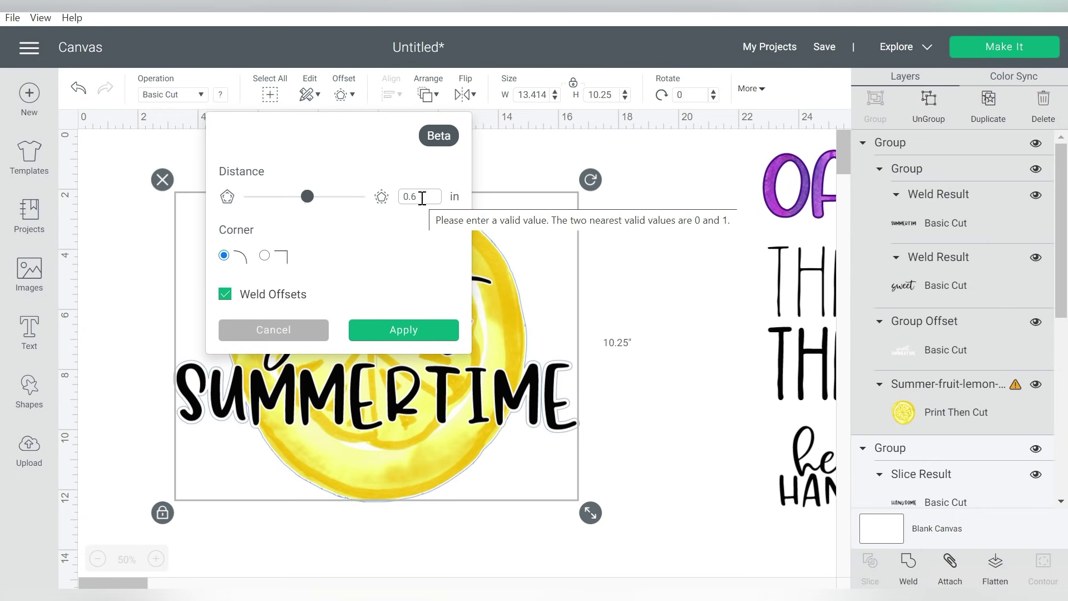
pyautogui.moveTo(307, 197); pyautogui.dragTo(342, 197)
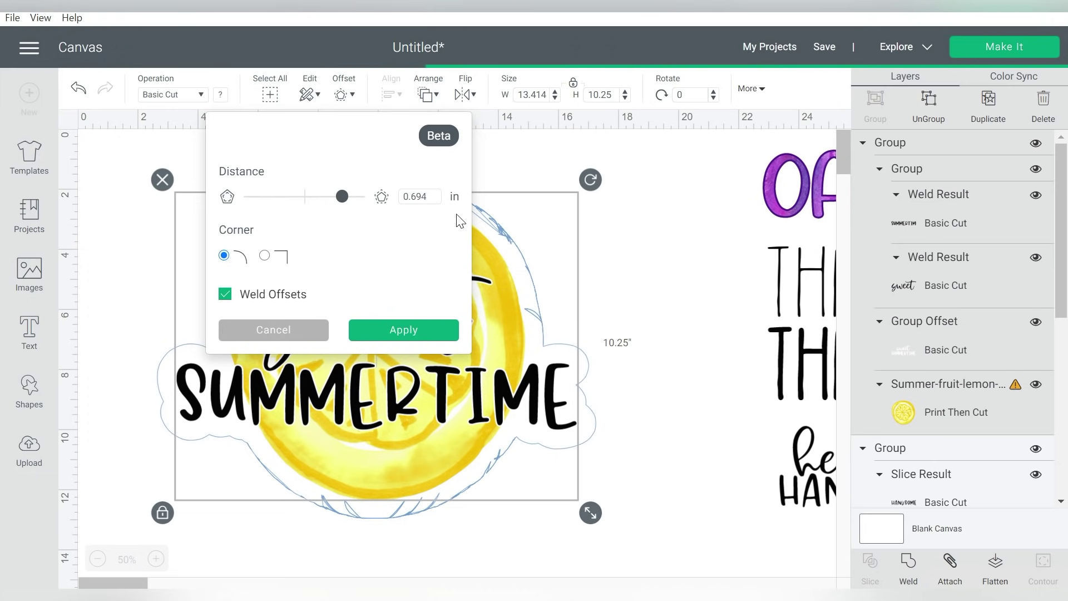
pyautogui.click(402, 332)
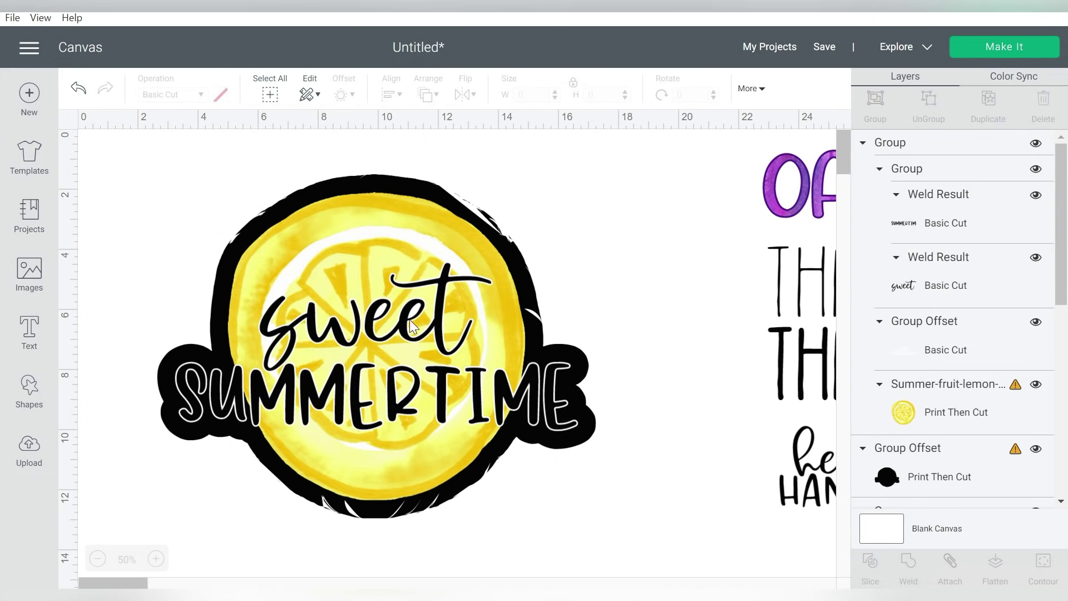
# Step: Recolour the large Group Offset around the lemon from black to grey, trying white first
pyautogui.click(427, 191)
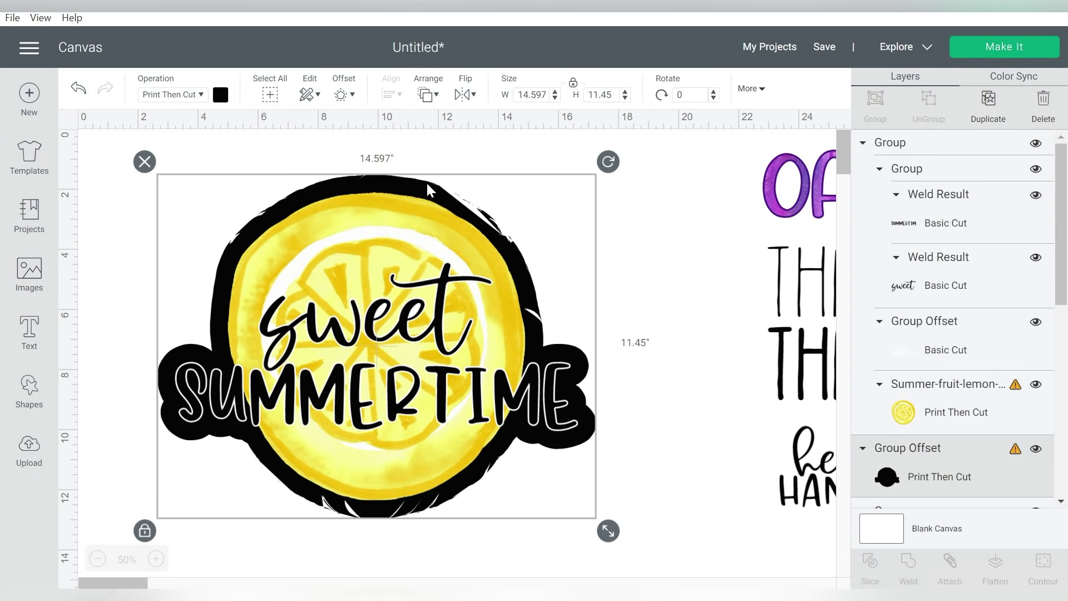
pyautogui.click(223, 97)
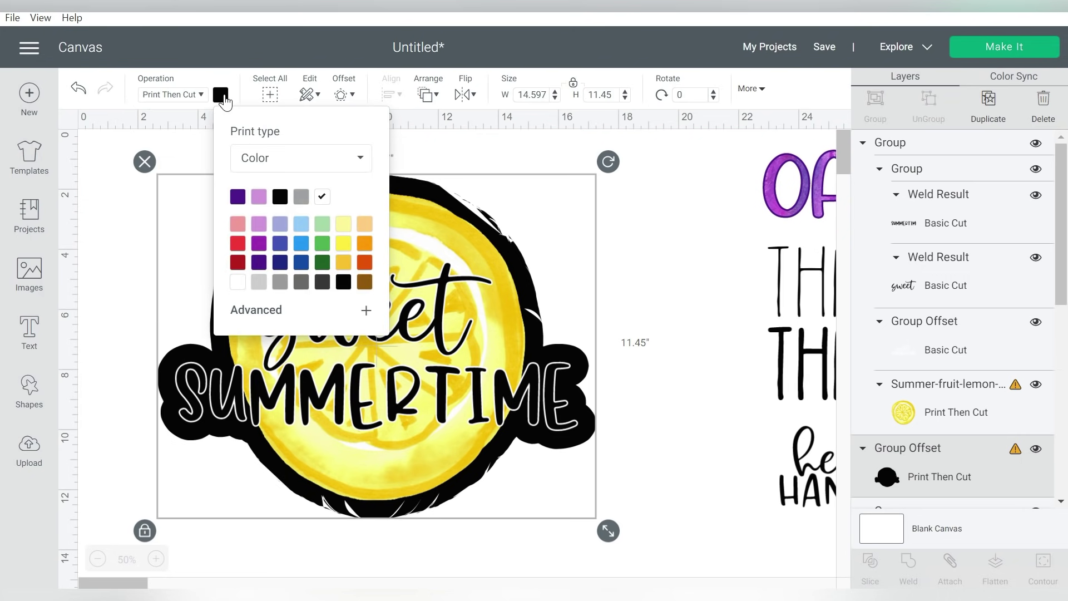
pyautogui.click(239, 283)
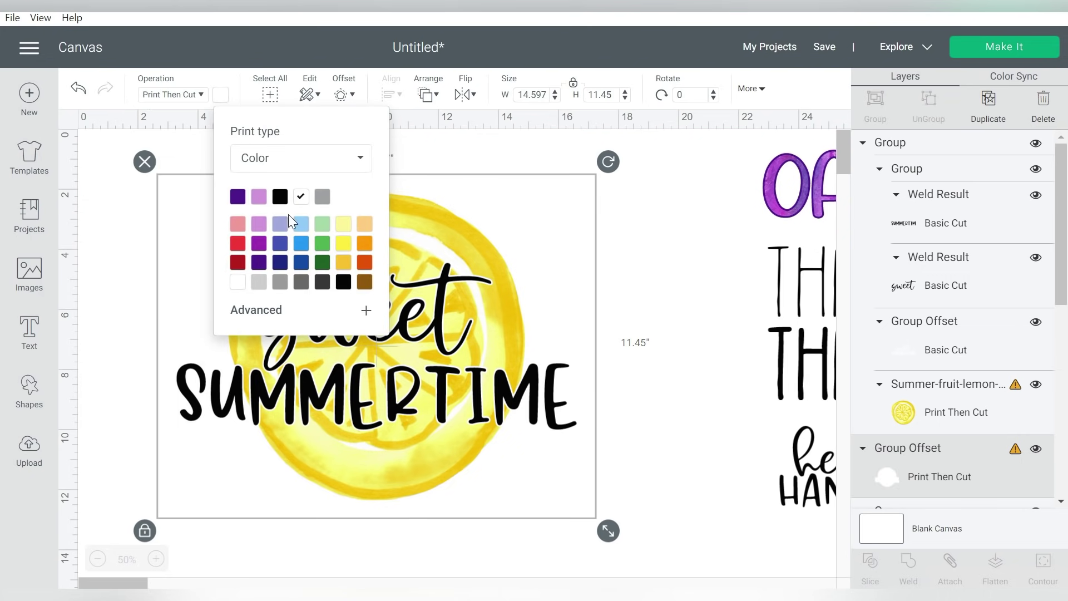
pyautogui.click(322, 196)
pyautogui.click(681, 260)
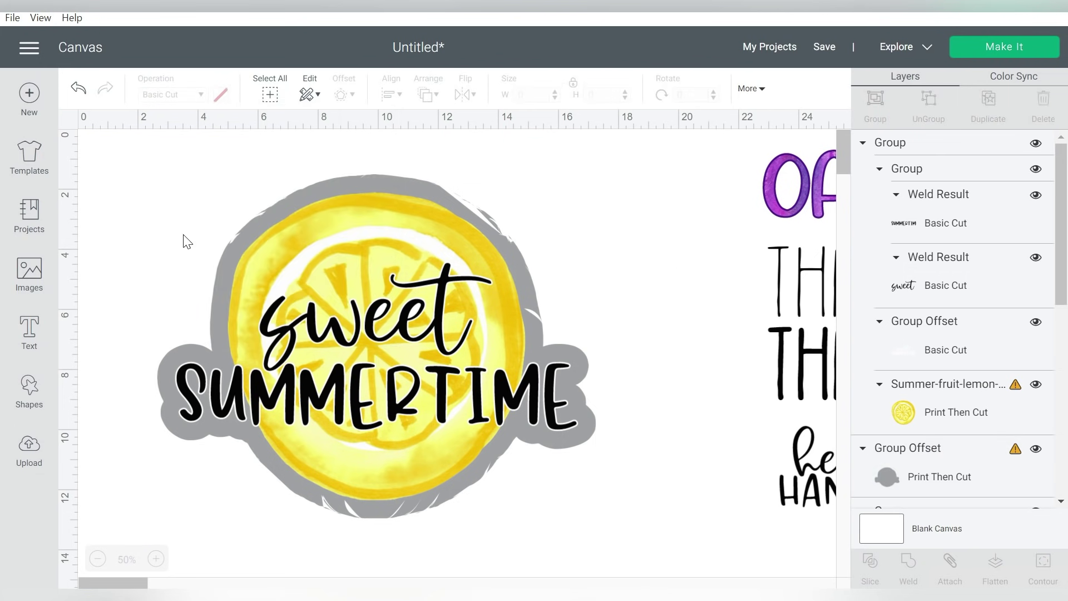
# Step: Add a circle, enlarge it over the lemon, and send it to the back
pyautogui.click(29, 387)
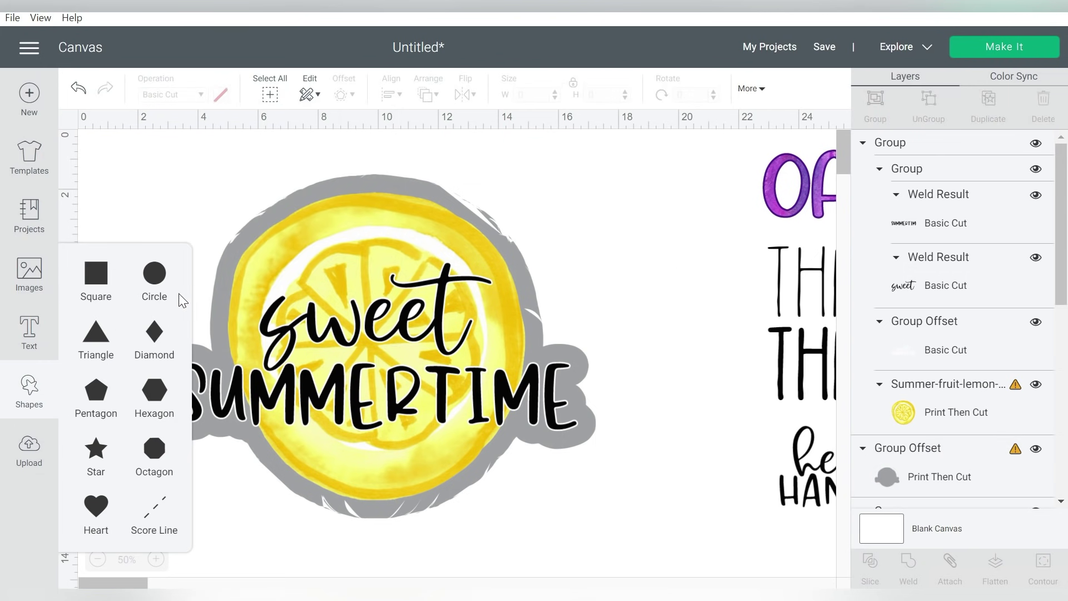
pyautogui.click(169, 279)
pyautogui.moveTo(221, 251); pyautogui.dragTo(316, 213)
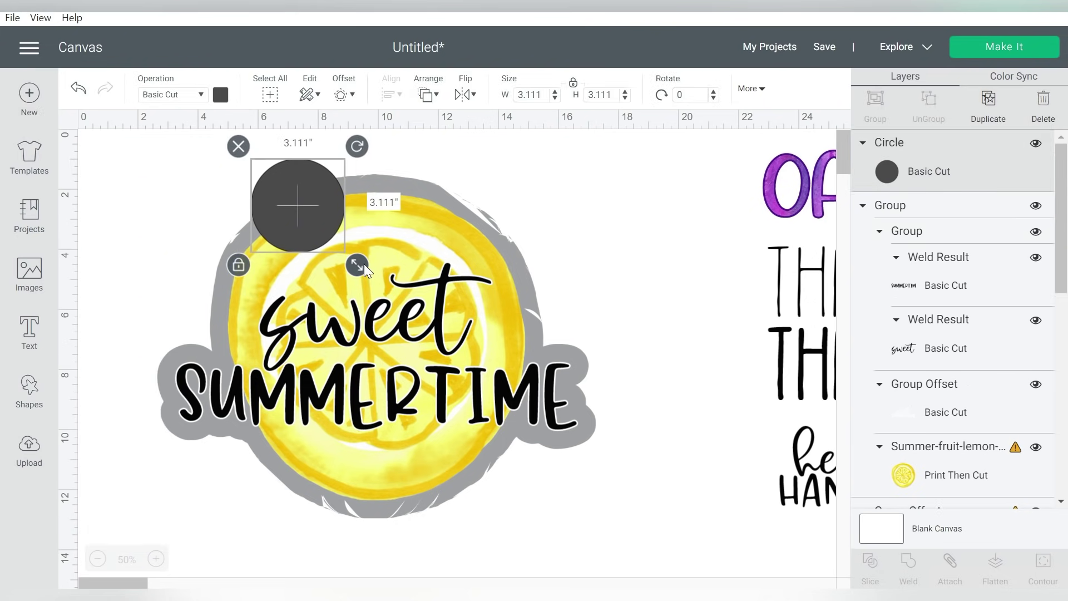
pyautogui.moveTo(364, 264); pyautogui.dragTo(615, 514)
pyautogui.moveTo(436, 383); pyautogui.dragTo(386, 381)
pyautogui.moveTo(571, 522); pyautogui.dragTo(579, 537)
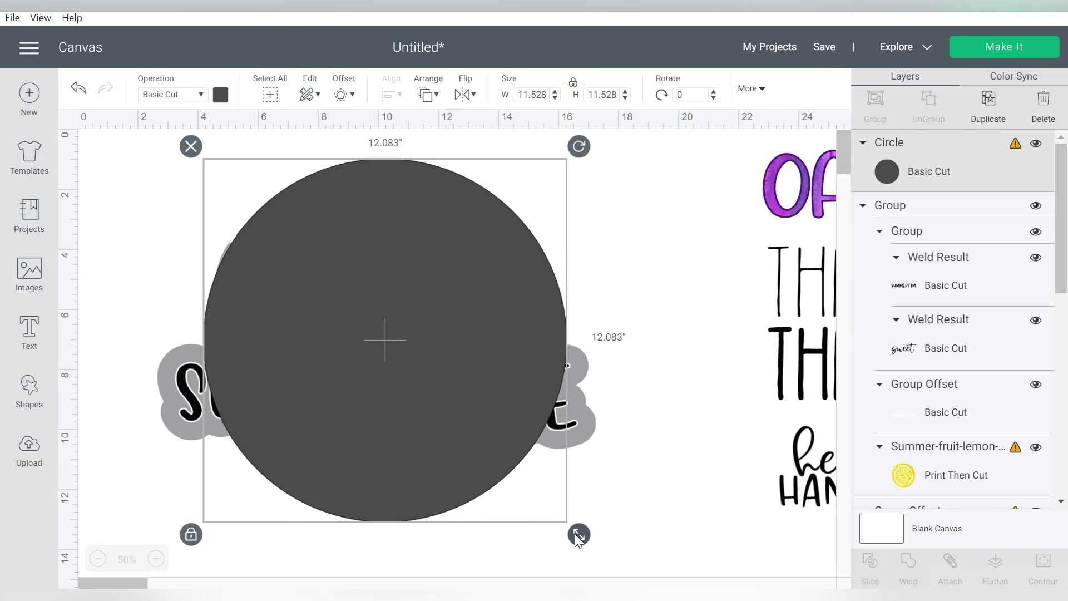
pyautogui.click(427, 94)
pyautogui.click(451, 117)
pyautogui.moveTo(469, 192); pyautogui.dragTo(467, 193)
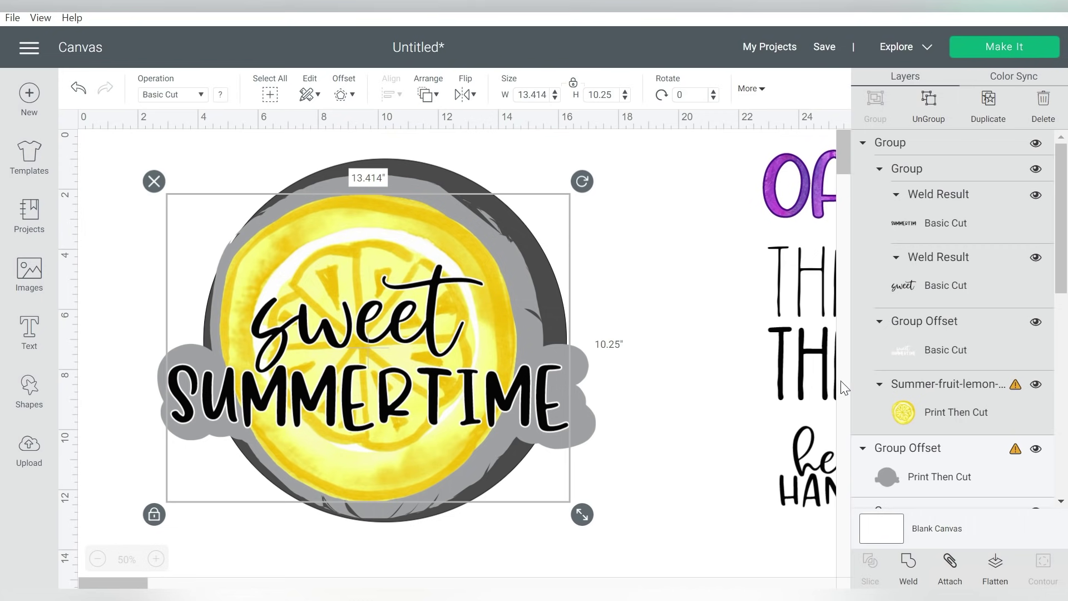
pyautogui.click(840, 381)
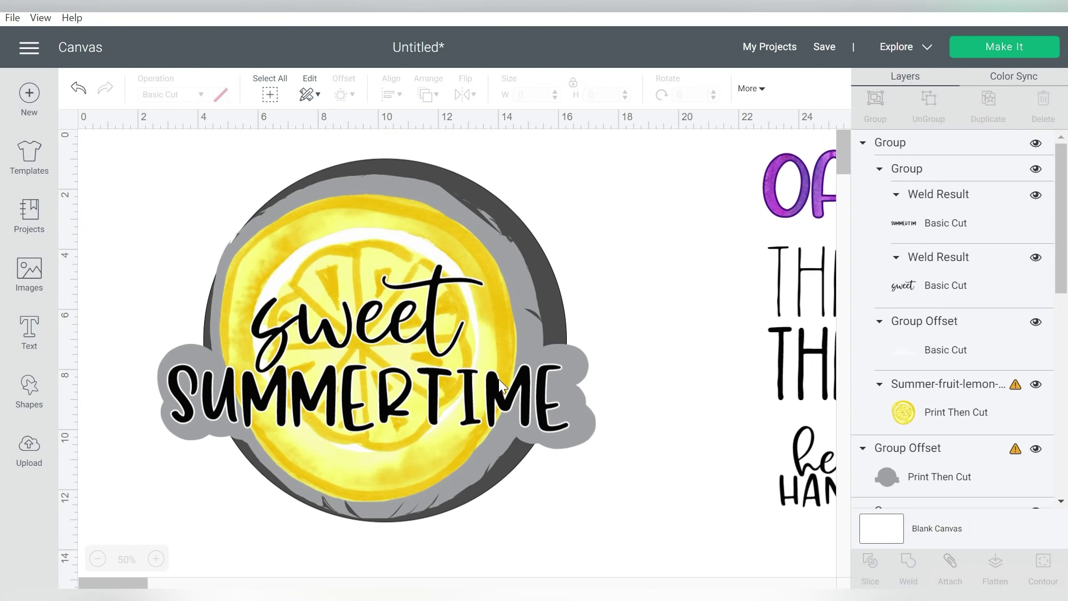
# Step: Undo the last nudge, resize the circle to 11.722 in, and weld it with the grey offset
pyautogui.hotkey('ctrl', 'z')
pyautogui.scroll(-5, 1038, 386)
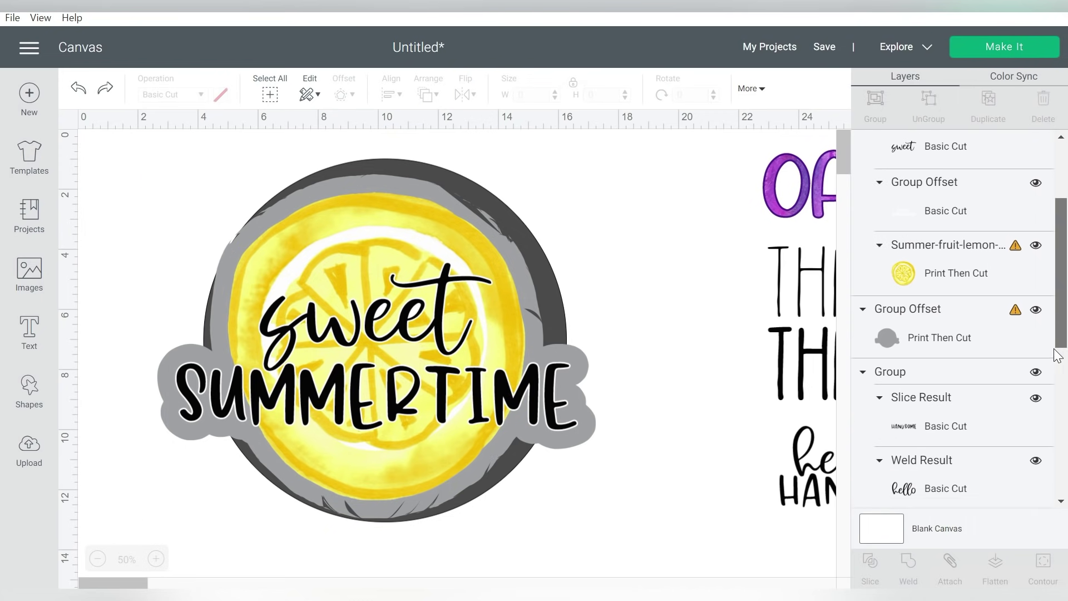
pyautogui.scroll(-5, 1039, 434)
pyautogui.scroll(-5, 1041, 484)
pyautogui.click(884, 489)
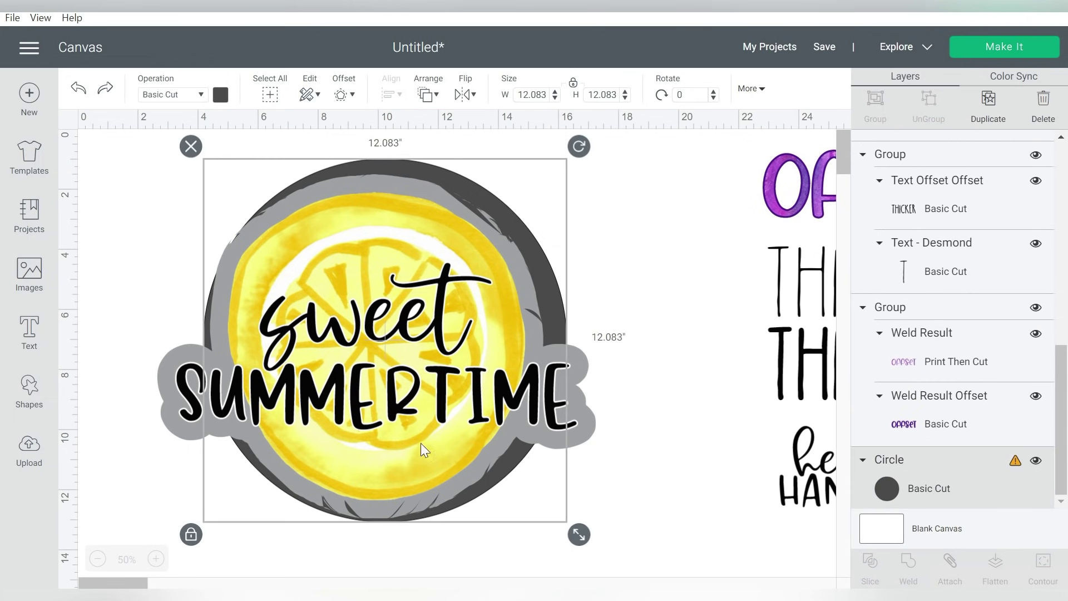
pyautogui.moveTo(579, 536); pyautogui.dragTo(565, 530)
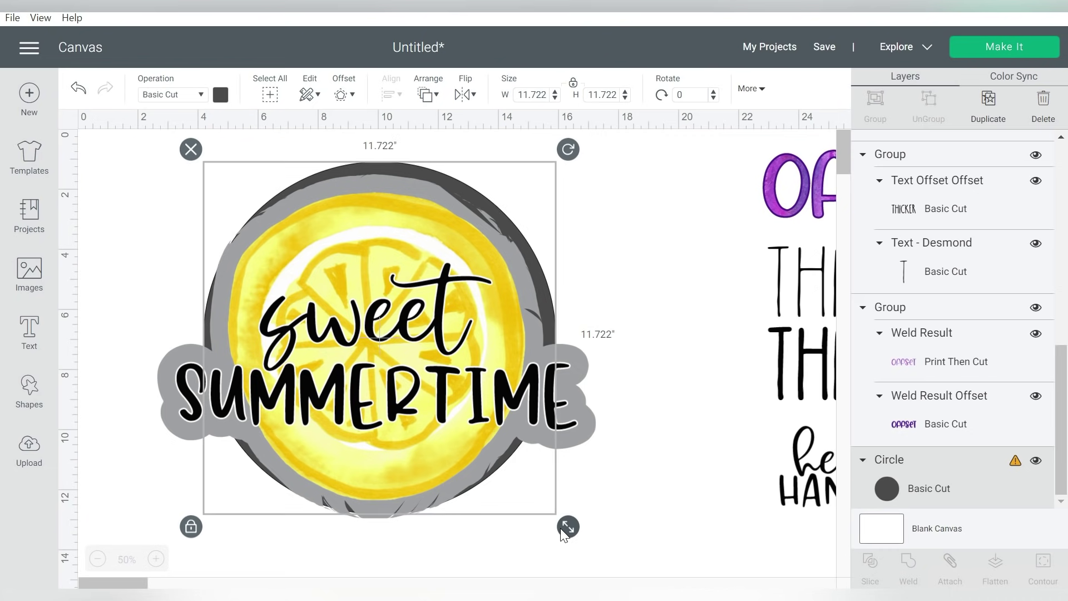
pyautogui.scroll(5, 952, 333)
pyautogui.keyDown('shift'); pyautogui.click(935, 258); pyautogui.keyUp('shift')
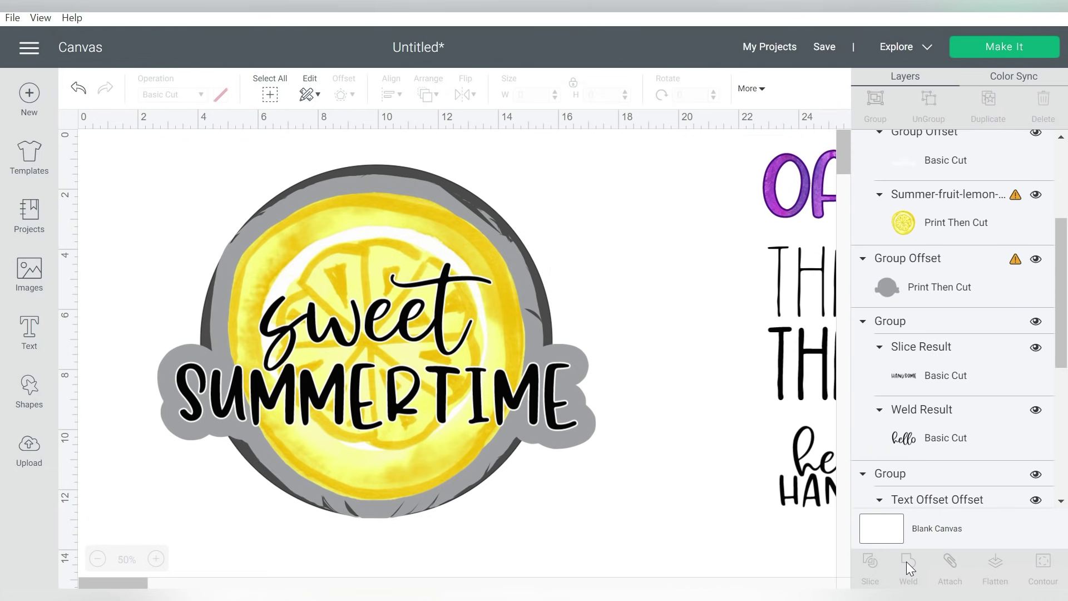
pyautogui.click(907, 562)
# Step: Undo the weld and switch the grey lemon offset to a Basic Cut
pyautogui.hotkey('ctrl', 'z')
pyautogui.click(911, 458)
pyautogui.click(908, 239)
pyautogui.click(171, 94)
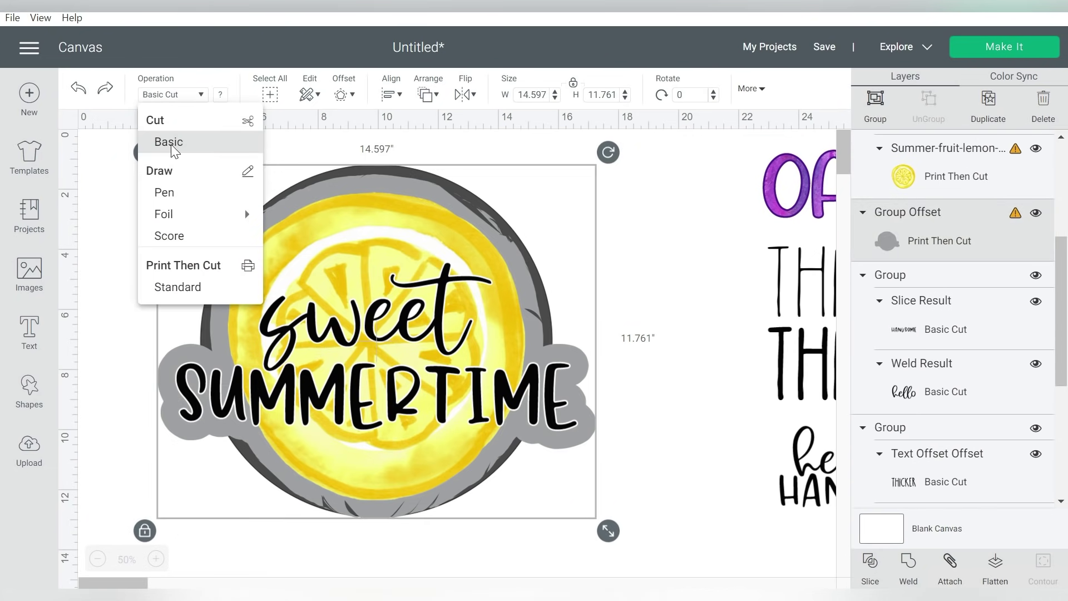
pyautogui.click(170, 144)
pyautogui.click(467, 298)
pyautogui.click(113, 507)
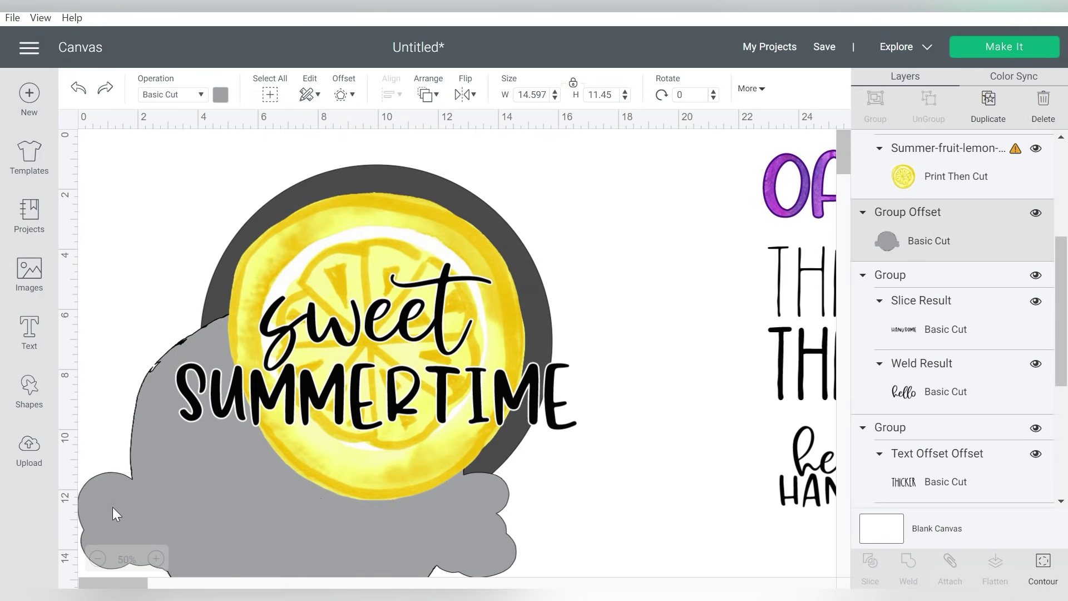
pyautogui.hotkey('ctrl', 'z')
pyautogui.scroll(1, 1029, 334)
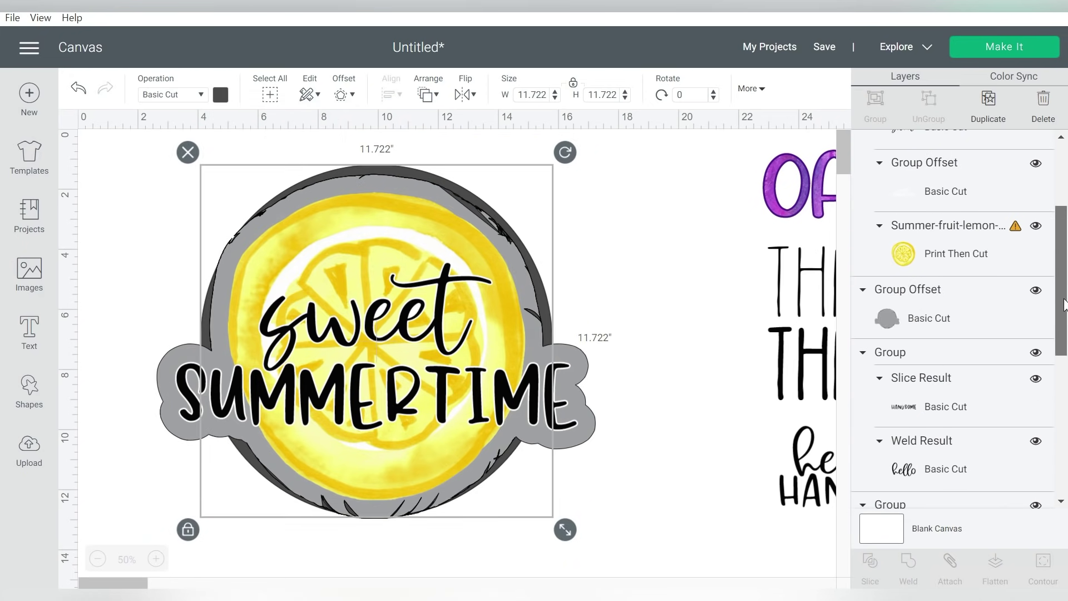
# Step: Select the whole lemon design and flatten it into one Print Then Cut image
pyautogui.click(221, 94)
pyautogui.click(346, 174)
pyautogui.moveTo(655, 174); pyautogui.dragTo(200, 543)
pyautogui.click(993, 572)
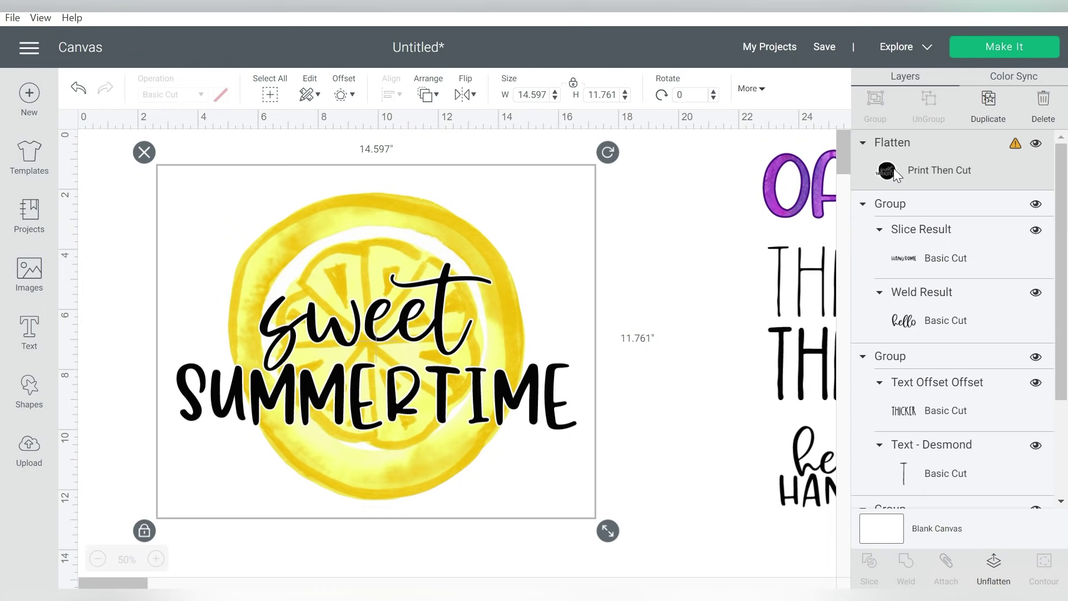
# Step: Shrink the flattened lemon sticker and set the canvas background to grey
pyautogui.moveTo(607, 531); pyautogui.dragTo(461, 409)
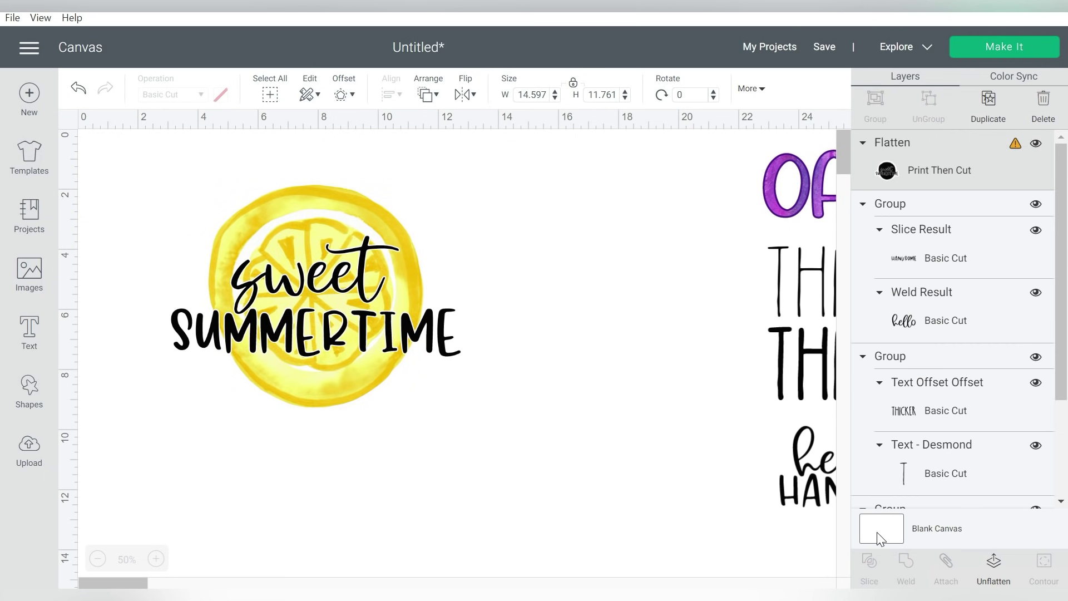
pyautogui.click(879, 534)
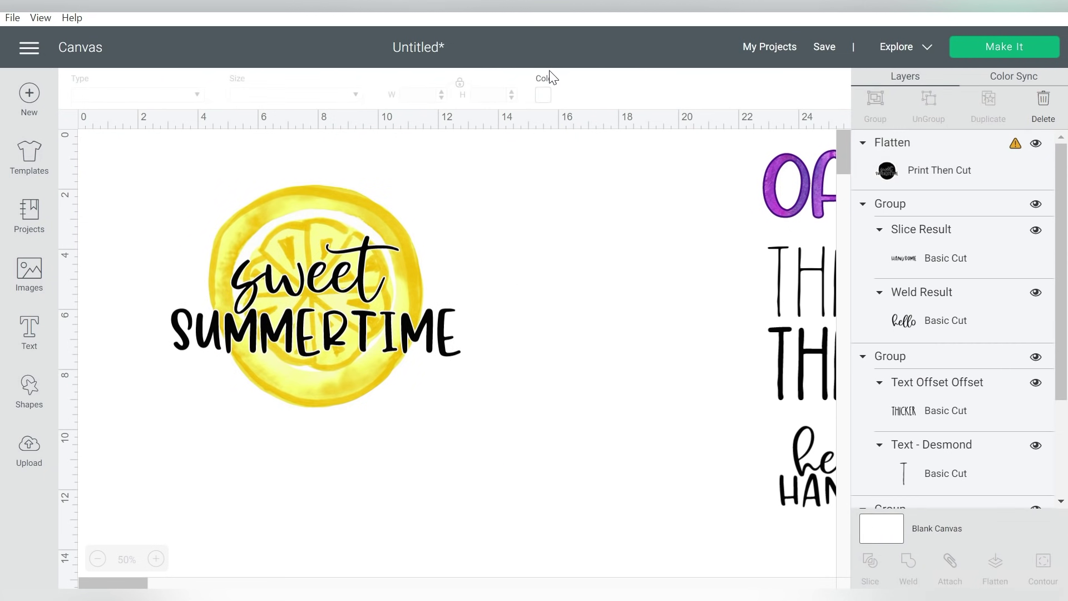
pyautogui.click(542, 97)
pyautogui.click(645, 157)
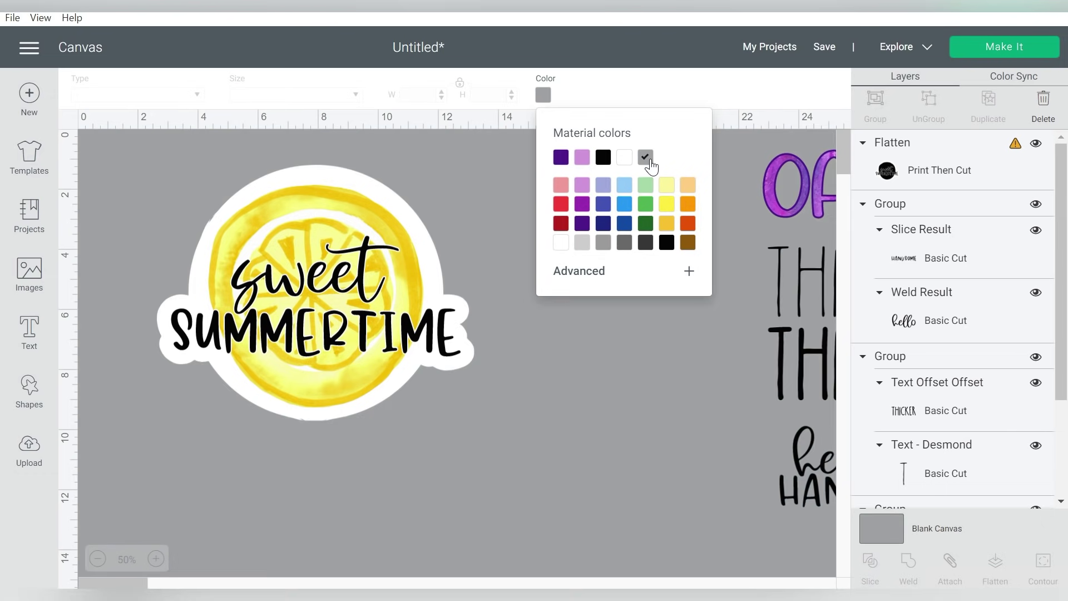
# Step: Move the sweet summertime sticker right, beside the other designs
pyautogui.click(570, 338)
pyautogui.moveTo(311, 300); pyautogui.dragTo(408, 306)
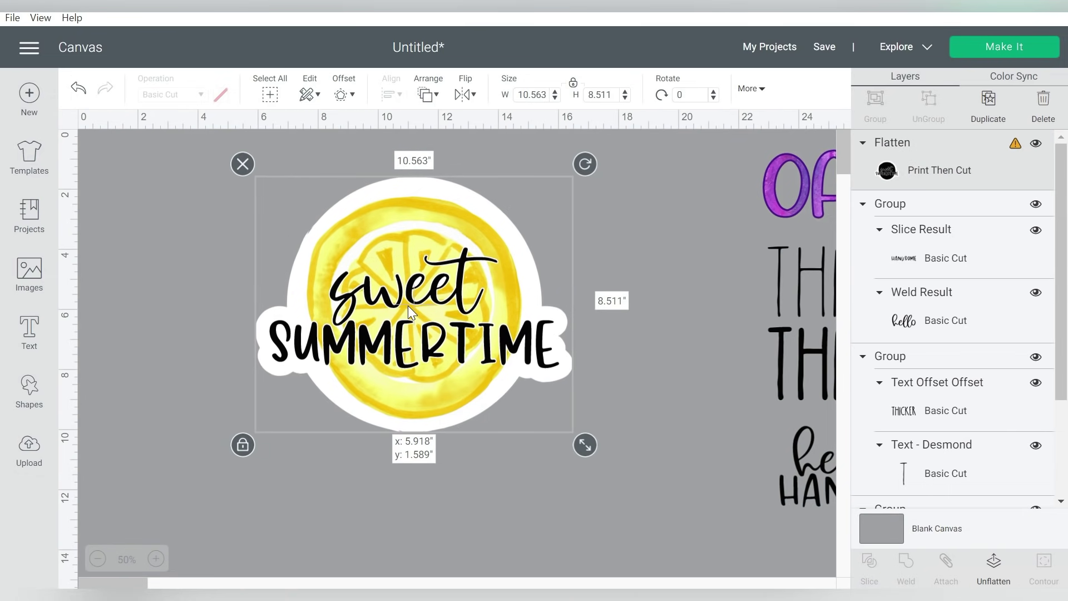
pyautogui.click(423, 424)
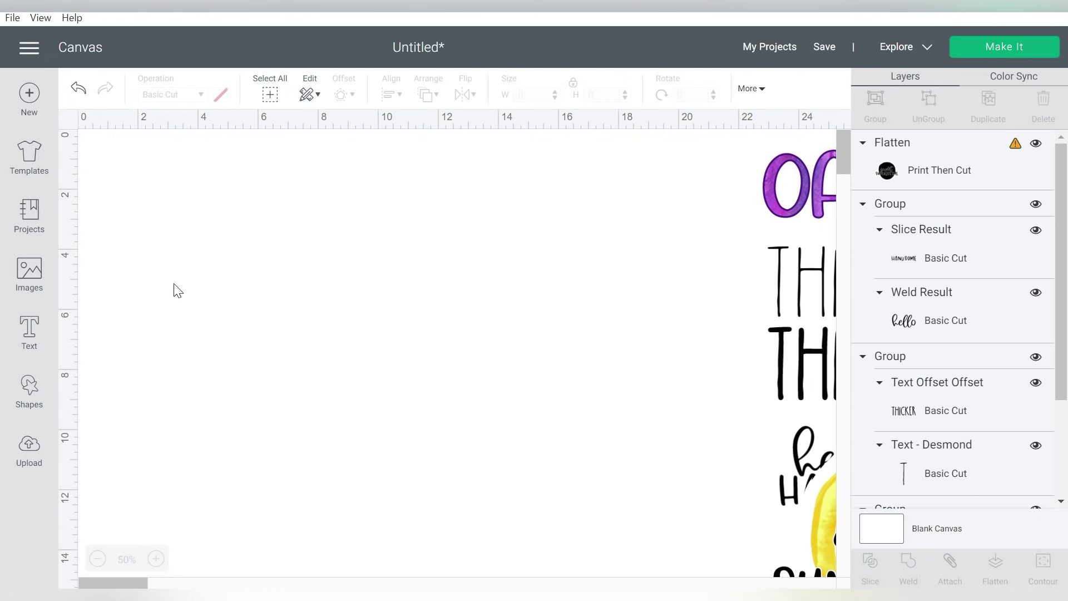
# Step: Add the text SENIOR in the Uncle Grump font
pyautogui.click(30, 327)
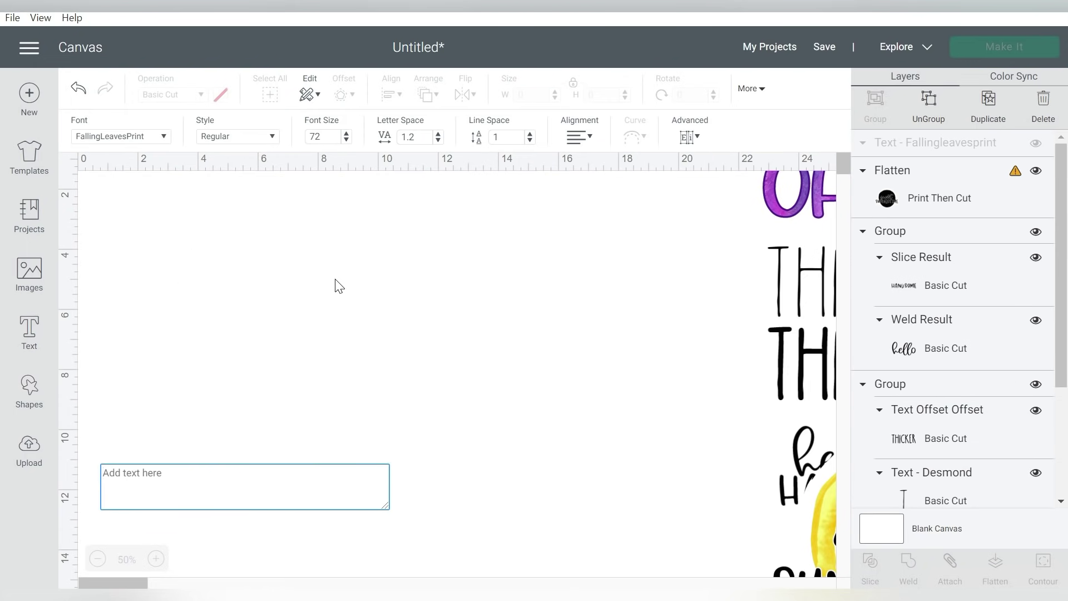
pyautogui.write('SENIOR')
pyautogui.click(139, 191)
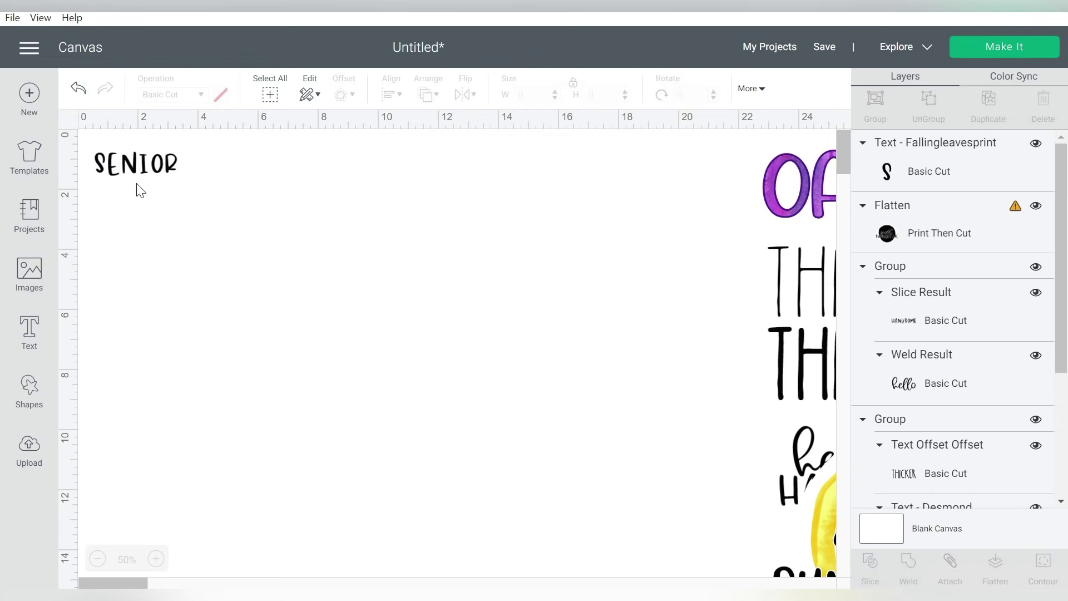
pyautogui.click(144, 171)
pyautogui.click(149, 136)
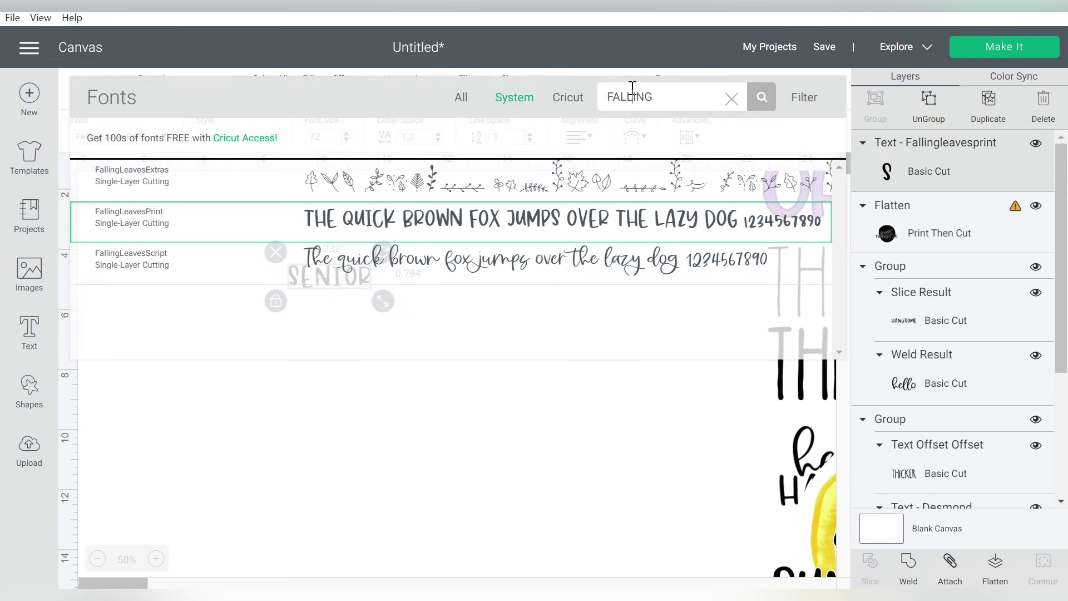
pyautogui.doubleClick(632, 96)
pyautogui.write('UNCLE')
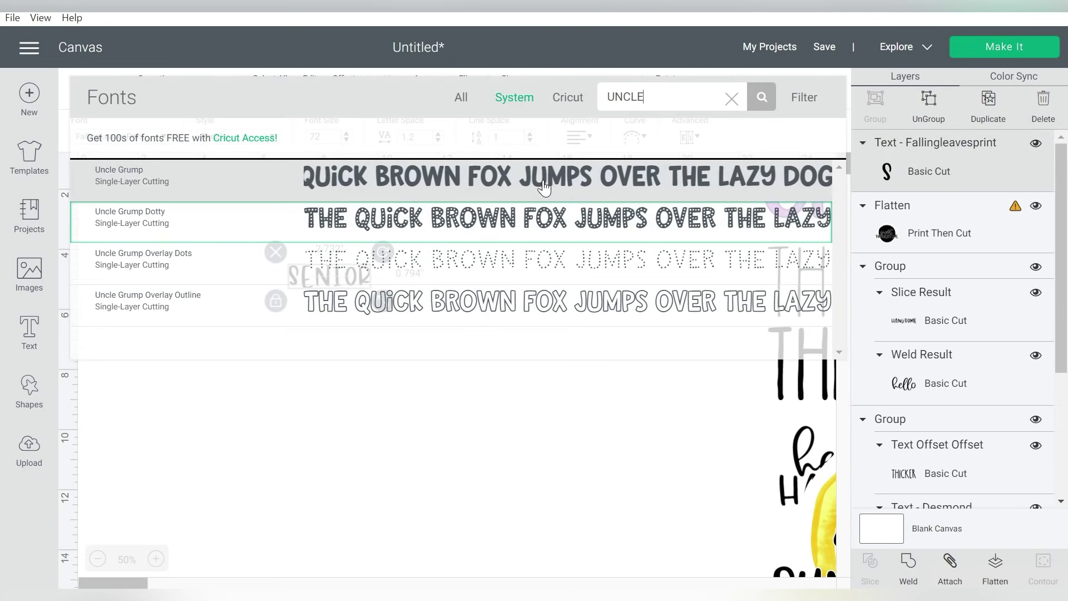
pyautogui.click(560, 180)
# Step: Enlarge SENIOR to about 11.4 inches wide and position it on the page
pyautogui.moveTo(413, 306); pyautogui.dragTo(644, 360)
pyautogui.moveTo(444, 340); pyautogui.dragTo(398, 263)
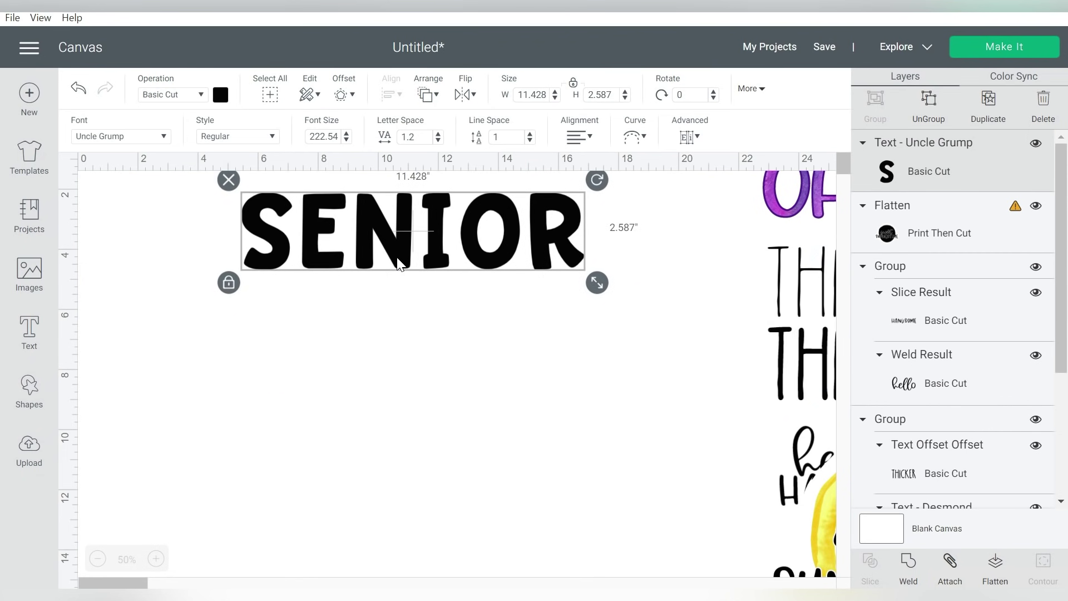
pyautogui.moveTo(401, 263); pyautogui.dragTo(392, 288)
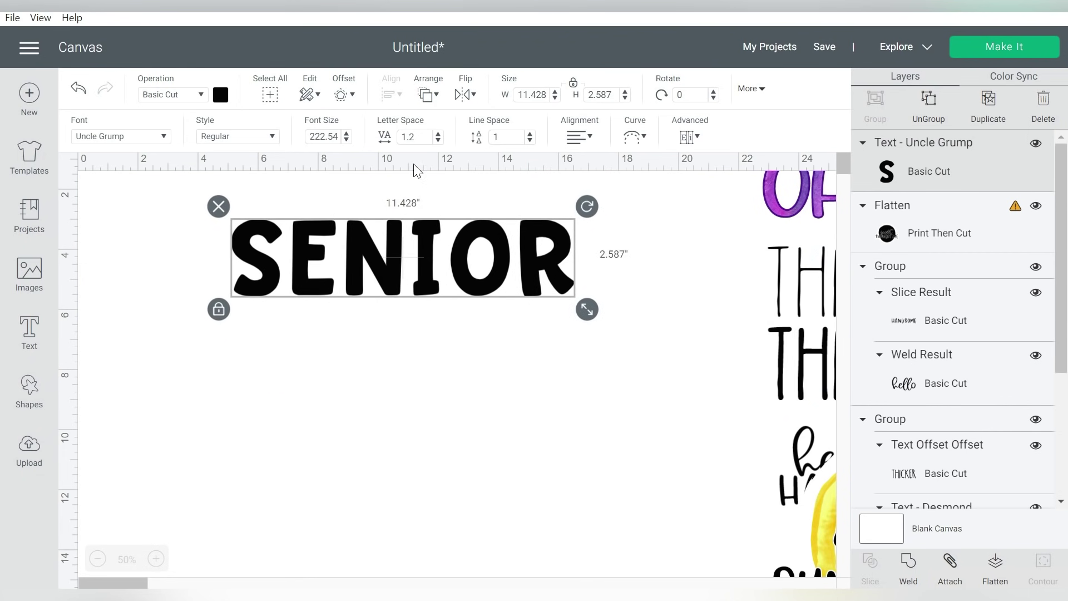
pyautogui.click(344, 96)
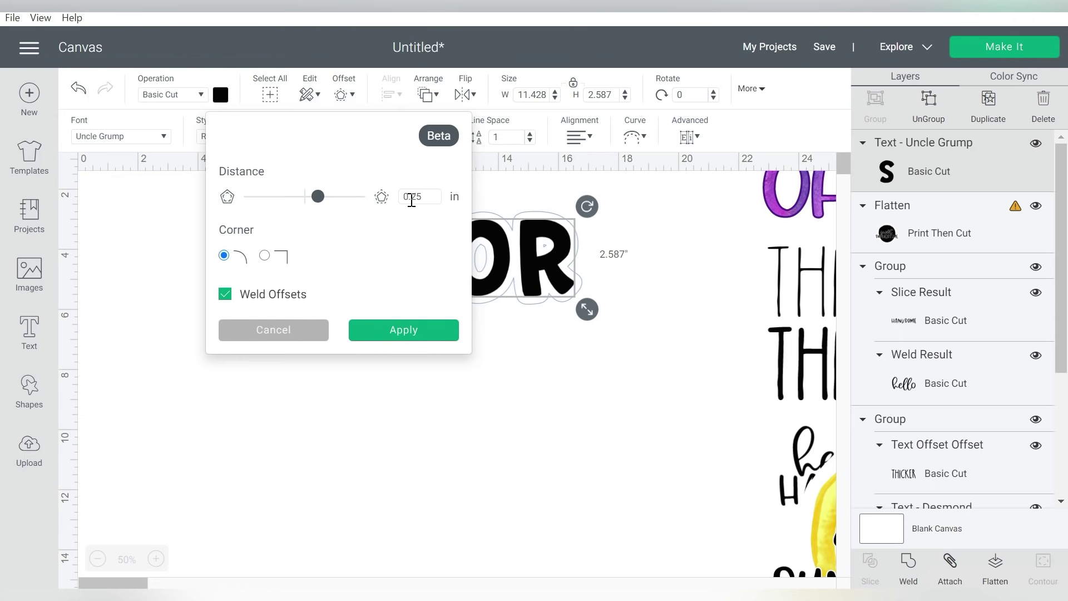
# Step: Apply a 0.2 in offset around SENIOR and drag the word and outline upward
pyautogui.moveTo(419, 198); pyautogui.dragTo(428, 198)
pyautogui.write('0.2')
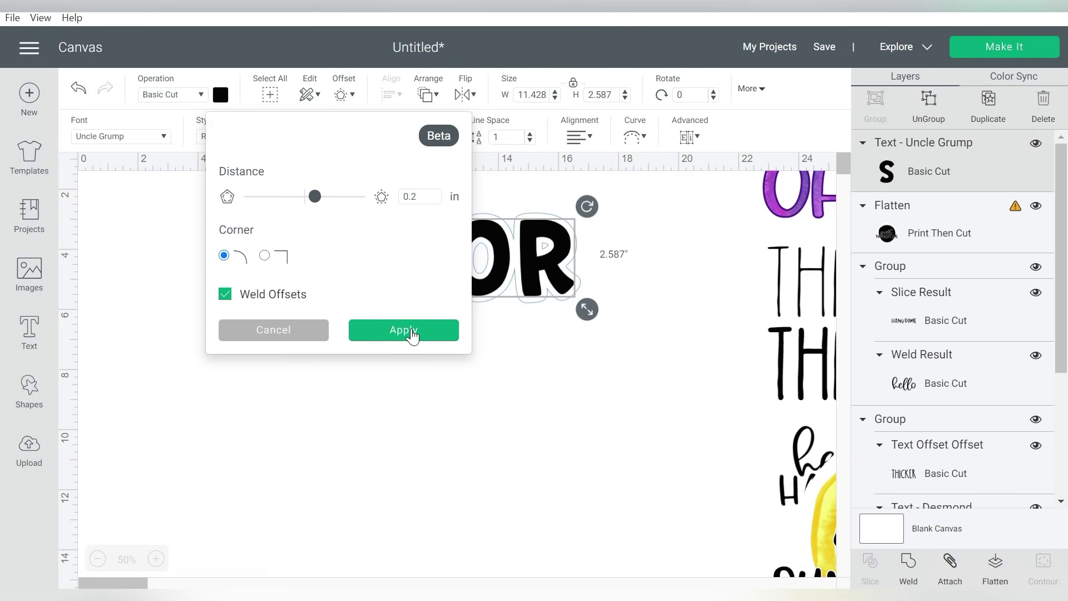
pyautogui.click(412, 333)
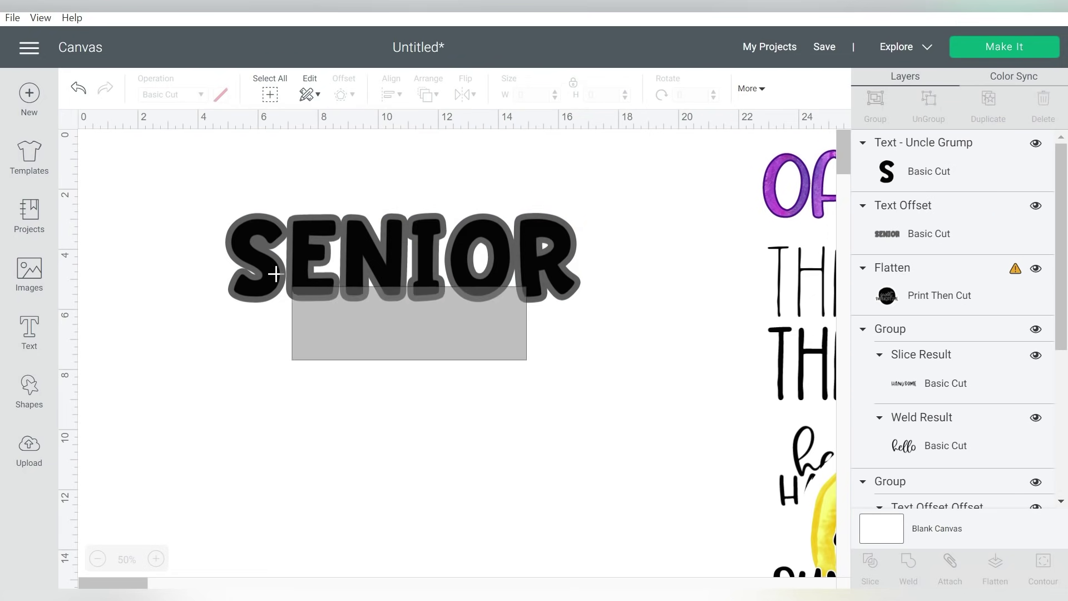
pyautogui.moveTo(529, 368); pyautogui.dragTo(251, 209)
pyautogui.moveTo(381, 268)
pyautogui.mouseDown()
pyautogui.moveTo(383, 236)
pyautogui.moveTo(466, 200)
pyautogui.mouseUp()
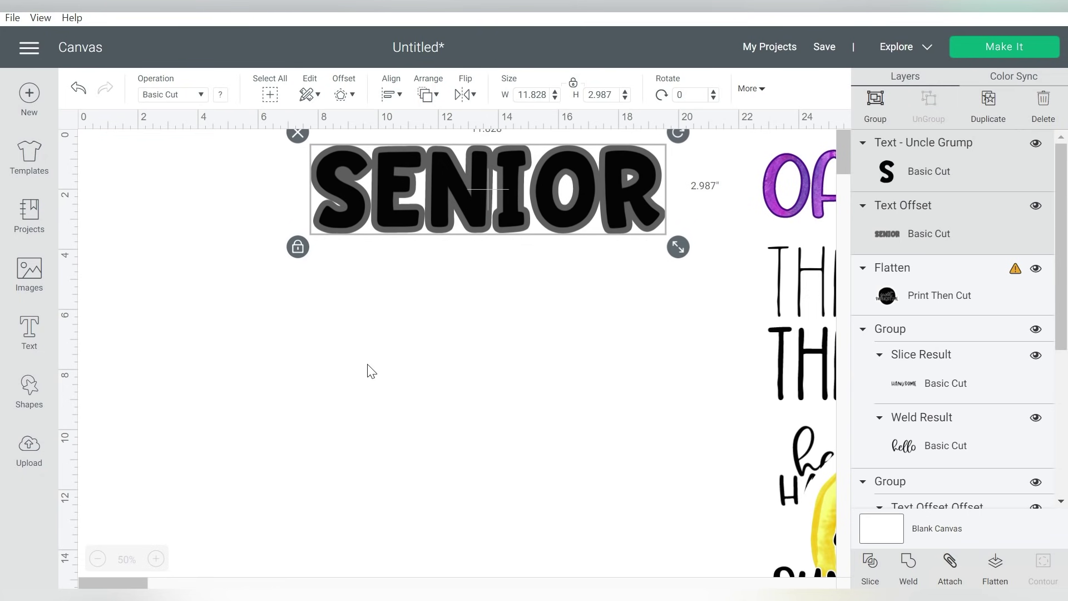
pyautogui.moveTo(367, 364); pyautogui.dragTo(494, 256)
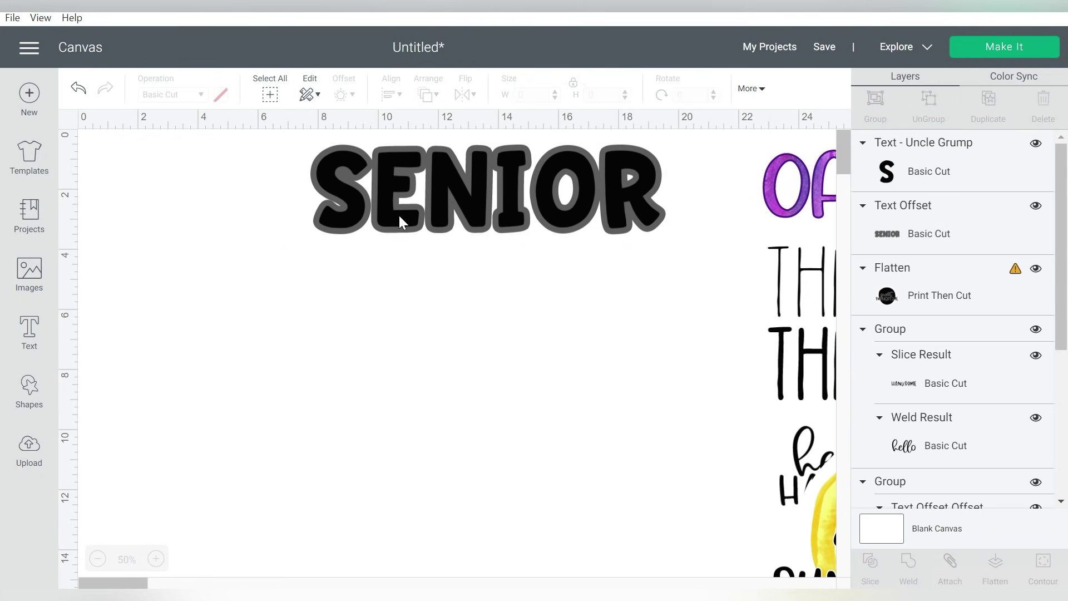
# Step: Copy and paste SENIOR alone, then undo and delete the stray duplicate
pyautogui.click(398, 230)
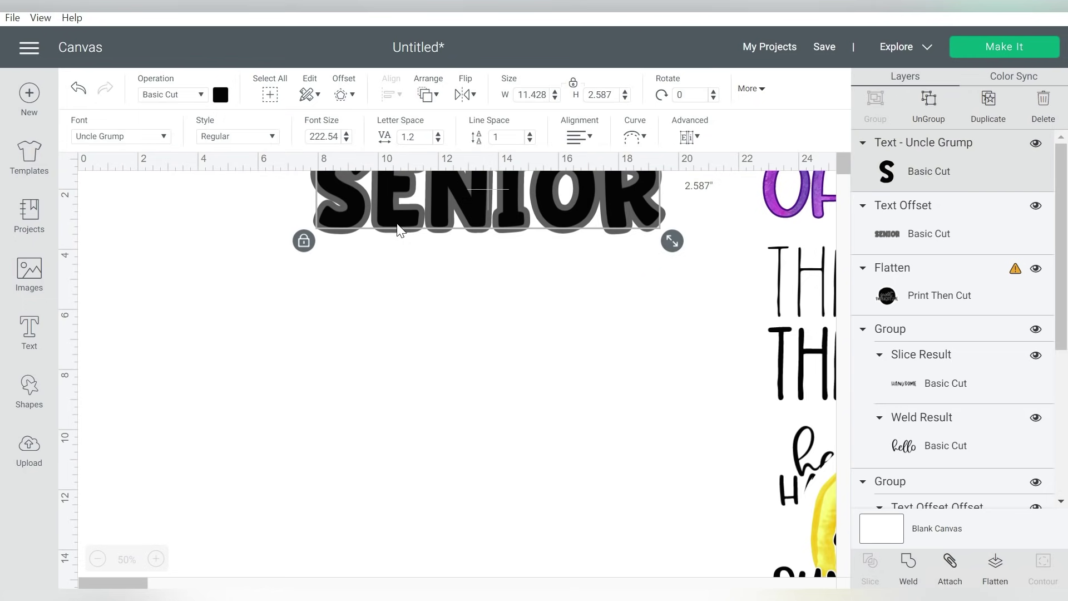
pyautogui.hotkey('ctrl', 'c')
pyautogui.hotkey('ctrl', 'v')
pyautogui.moveTo(440, 197); pyautogui.dragTo(429, 304)
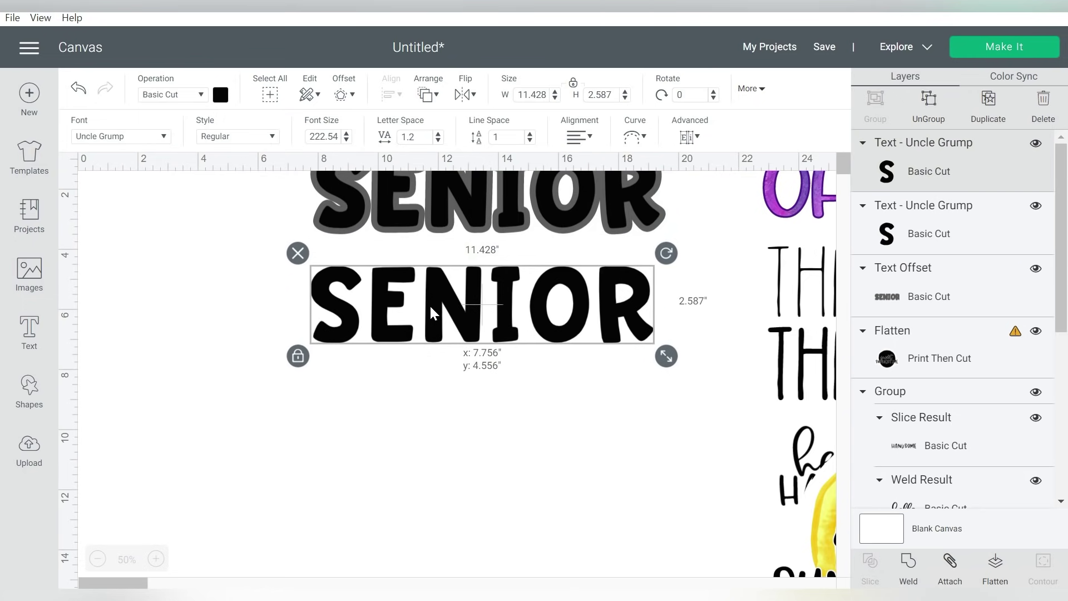
pyautogui.hotkey('ctrl', 'z')
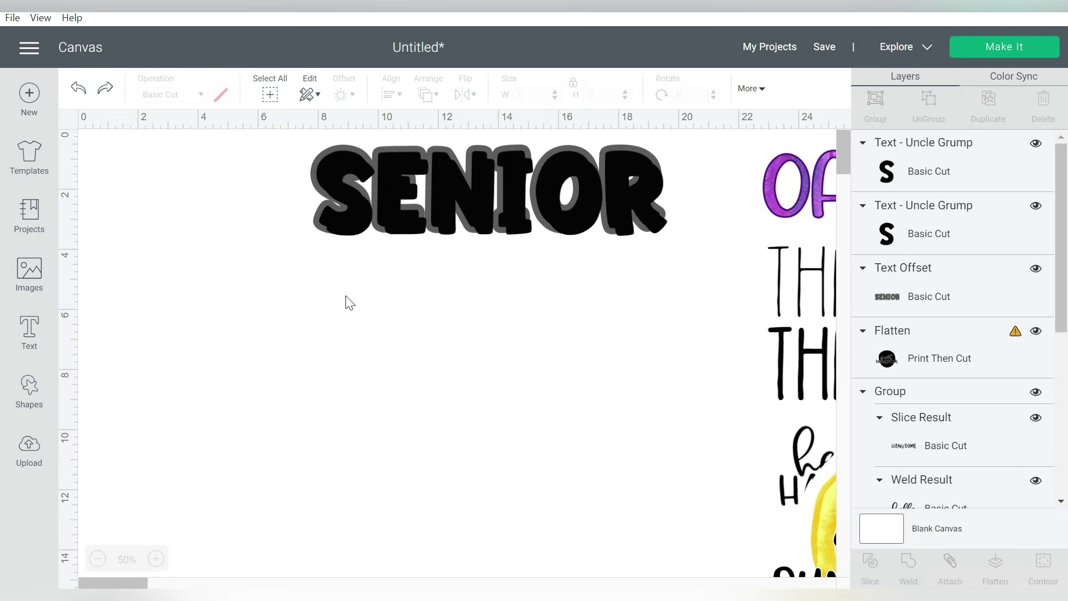
pyautogui.click(412, 231)
pyautogui.press('Delete')
# Step: Duplicate SENIOR with its offset and delete the inner fill, leaving a hollow outline
pyautogui.moveTo(353, 279)
pyautogui.mouseDown()
pyautogui.moveTo(467, 194)
pyautogui.moveTo(455, 293)
pyautogui.mouseUp()
pyautogui.hotkey('ctrl', 'c')
pyautogui.hotkey('ctrl', 'v')
pyautogui.click(513, 506)
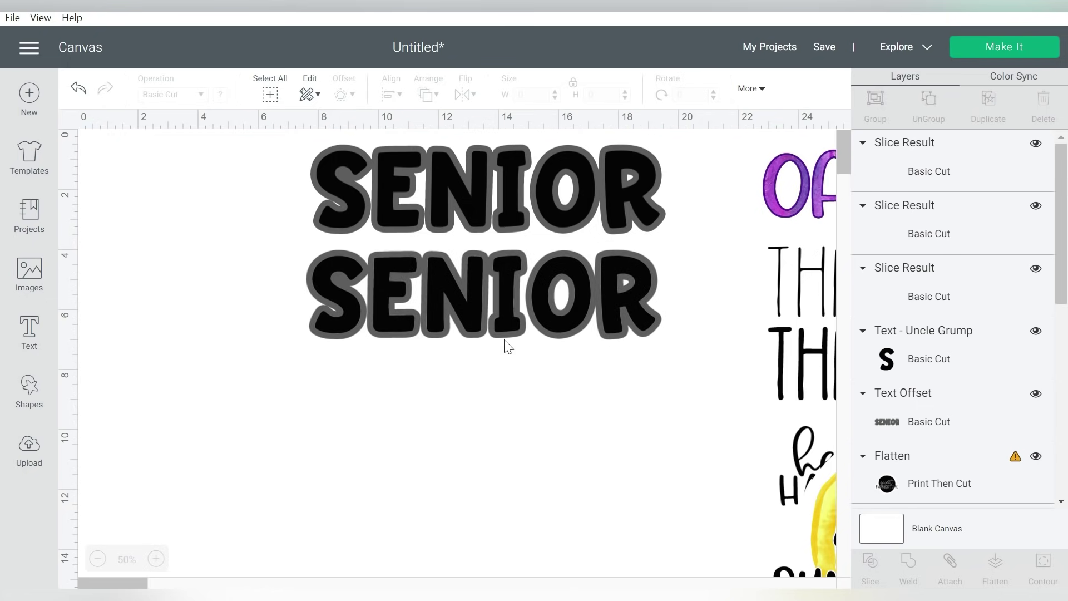
pyautogui.click(508, 323)
pyautogui.hotkey('ctrl', 'z')
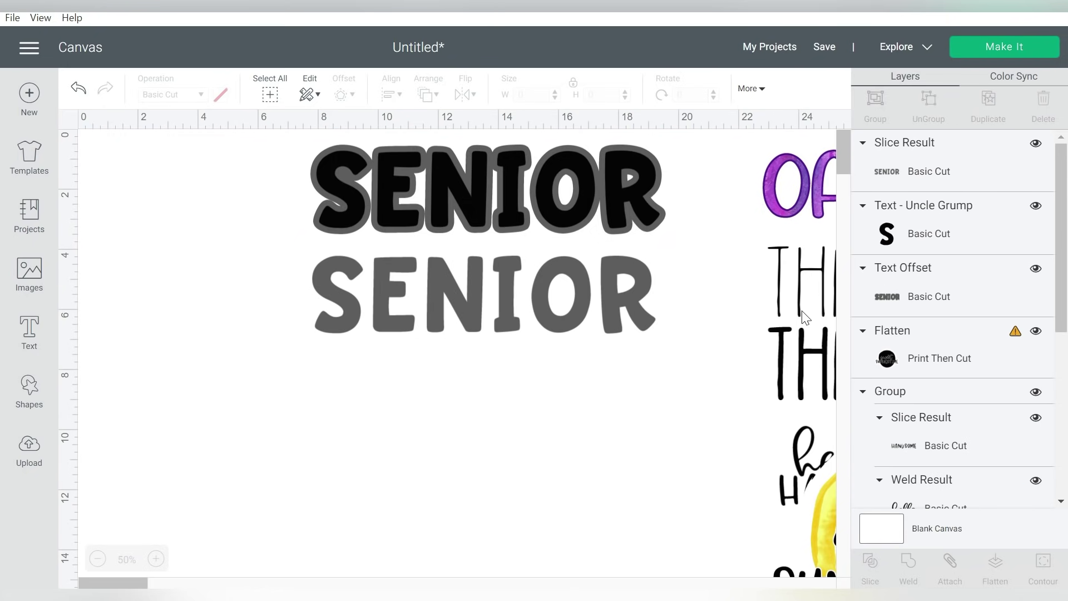
pyautogui.click(912, 240)
pyautogui.press('Delete')
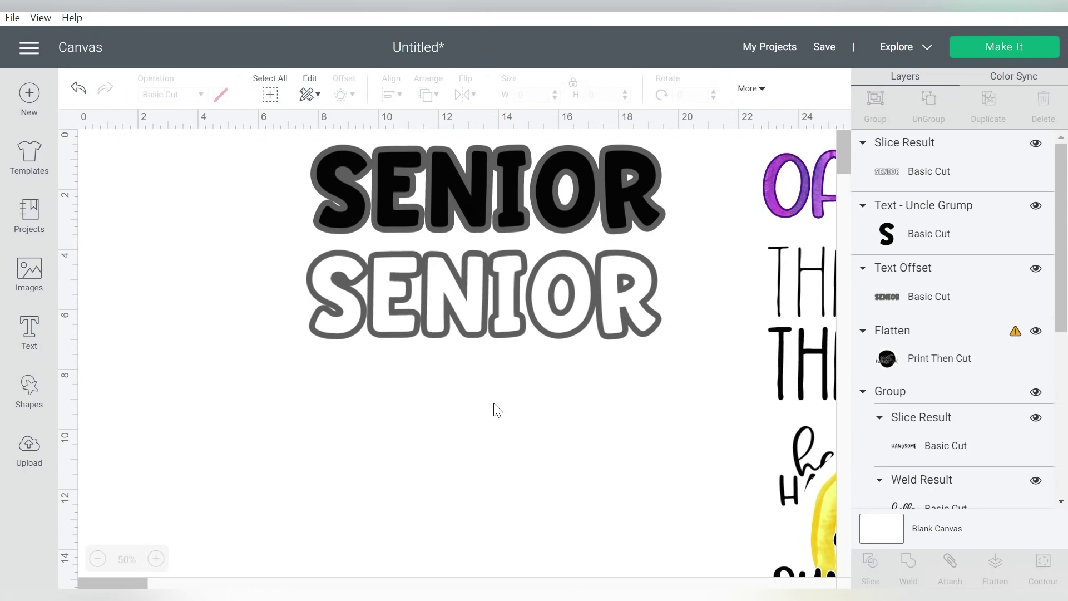
# Step: Colour the top SENIOR text dark red
pyautogui.click(395, 184)
pyautogui.click(220, 94)
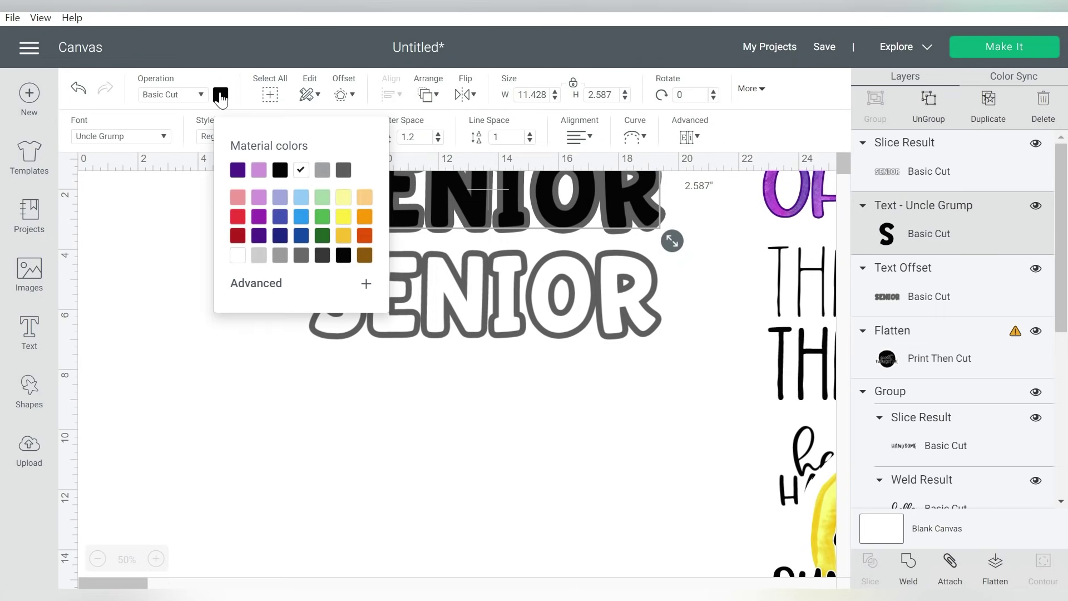
pyautogui.click(238, 235)
pyautogui.click(382, 387)
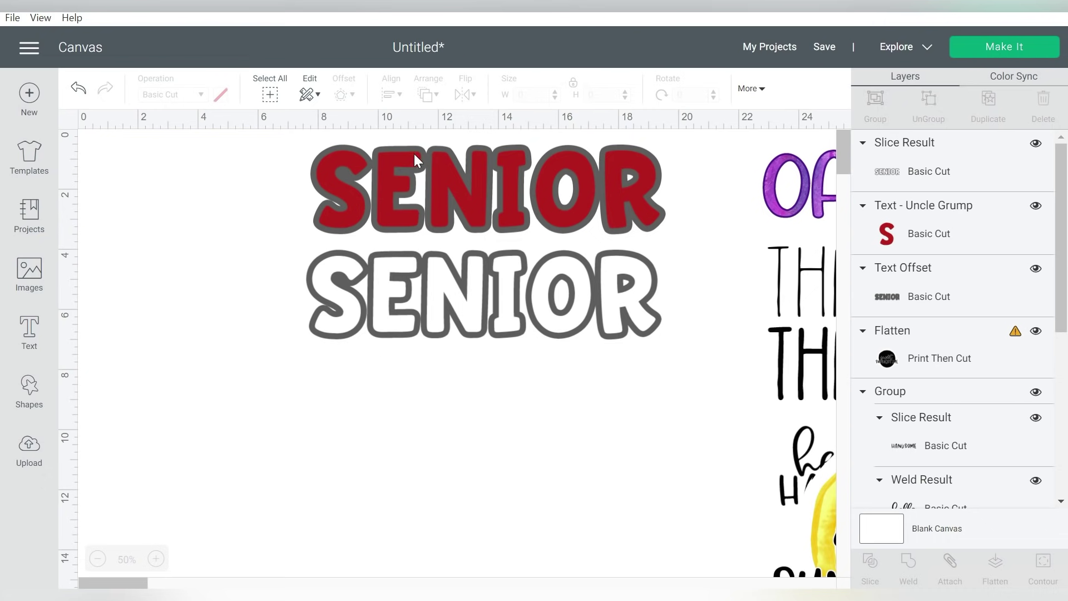
# Step: Make the outlines of both the top and lower SENIOR black
pyautogui.click(870, 266)
pyautogui.click(220, 94)
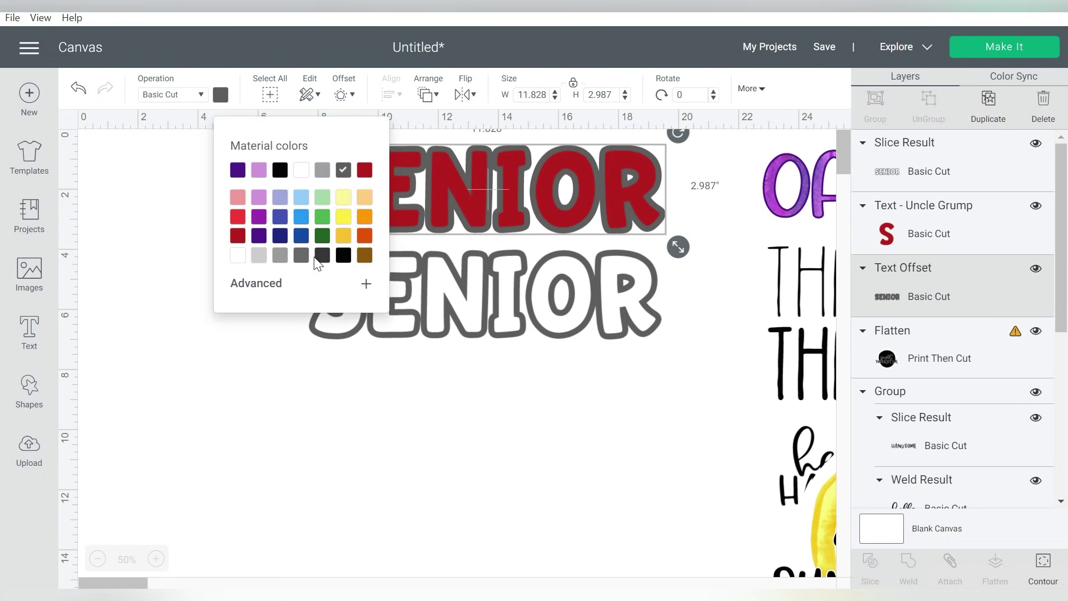
pyautogui.click(343, 254)
pyautogui.click(468, 405)
pyautogui.click(441, 304)
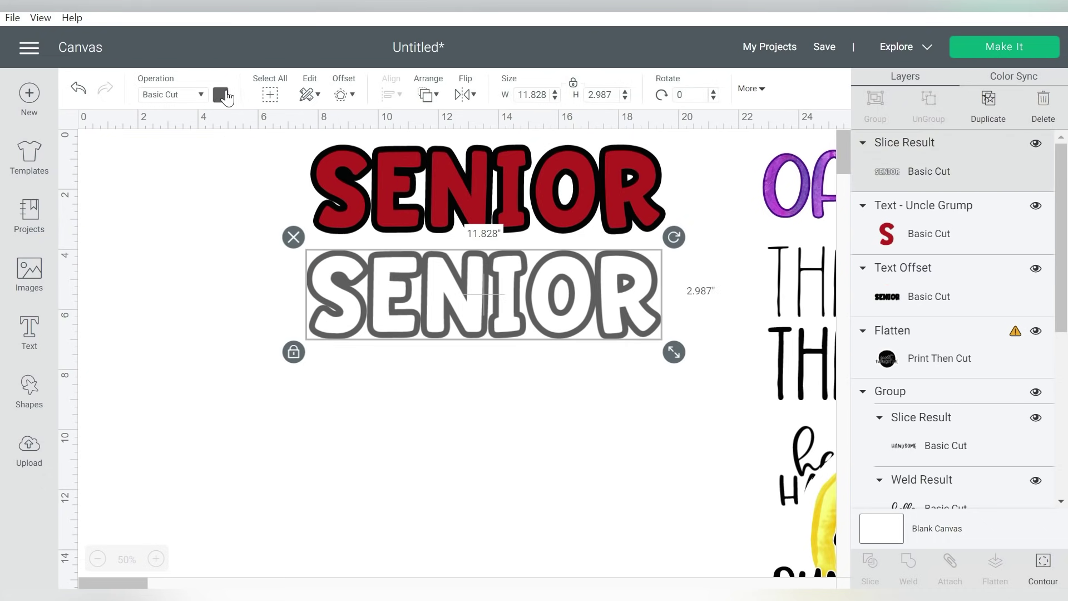
pyautogui.click(221, 94)
pyautogui.click(278, 171)
pyautogui.click(425, 405)
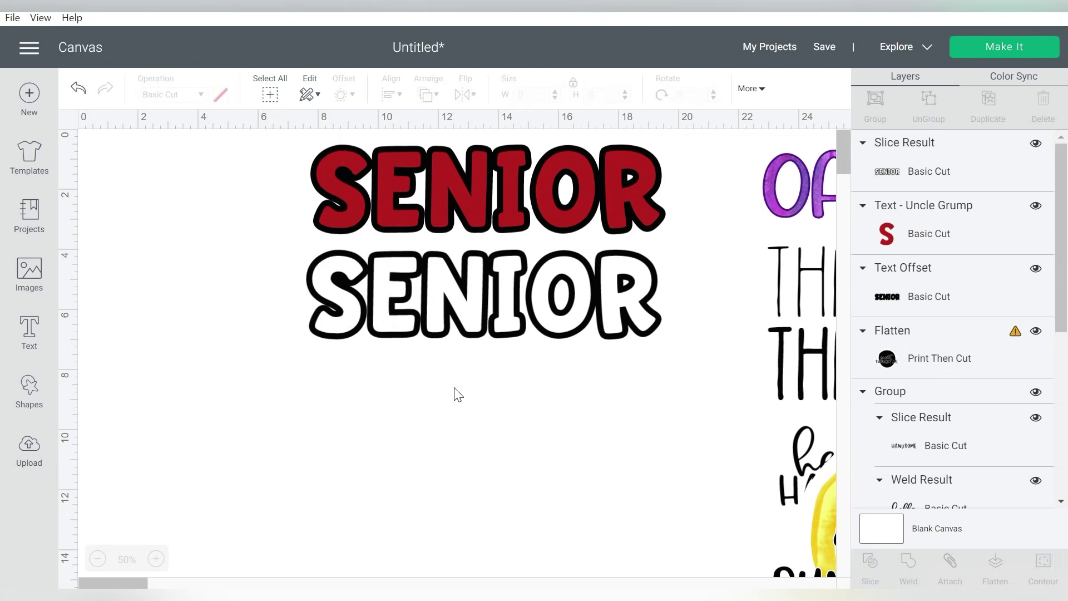
pyautogui.click(322, 175)
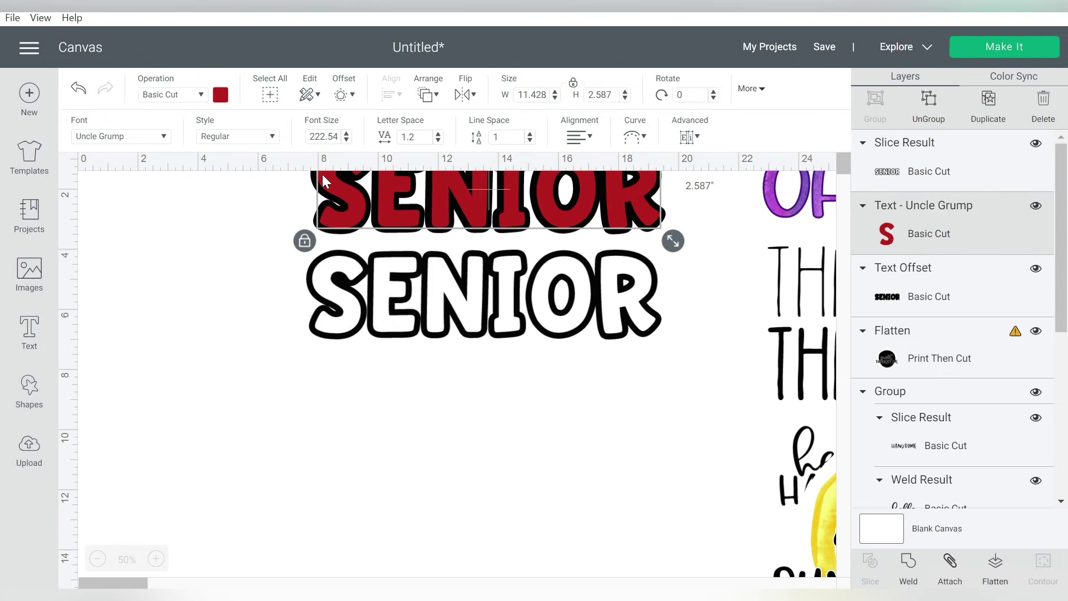
# Step: Duplicate the red SENIOR, move the copy to the bottom, and give it a black outline
pyautogui.hotkey('ctrl', 'd')
pyautogui.moveTo(389, 217); pyautogui.dragTo(375, 409)
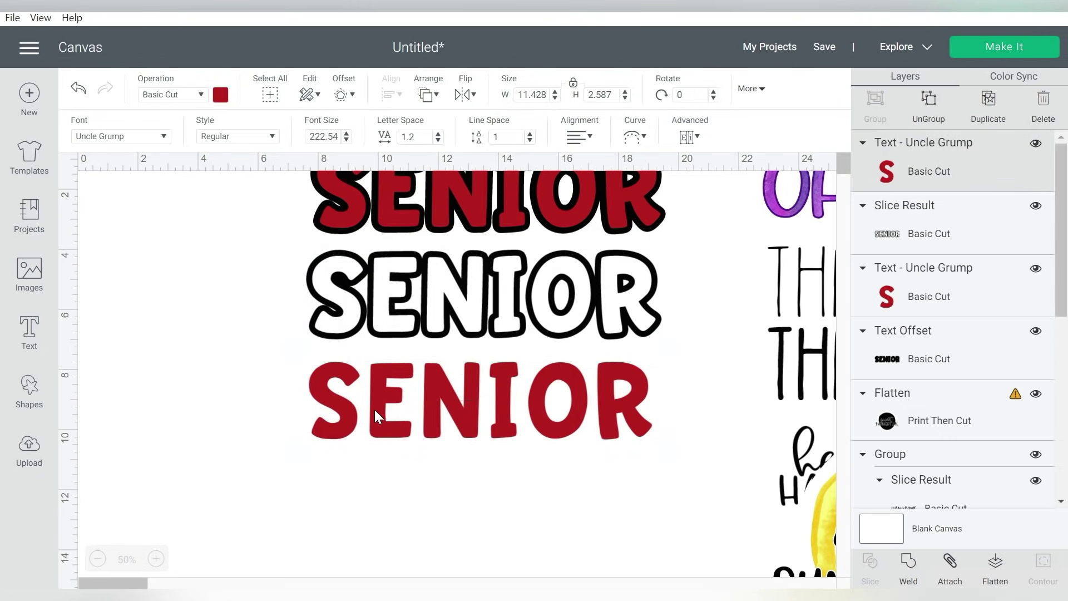
pyautogui.click(341, 94)
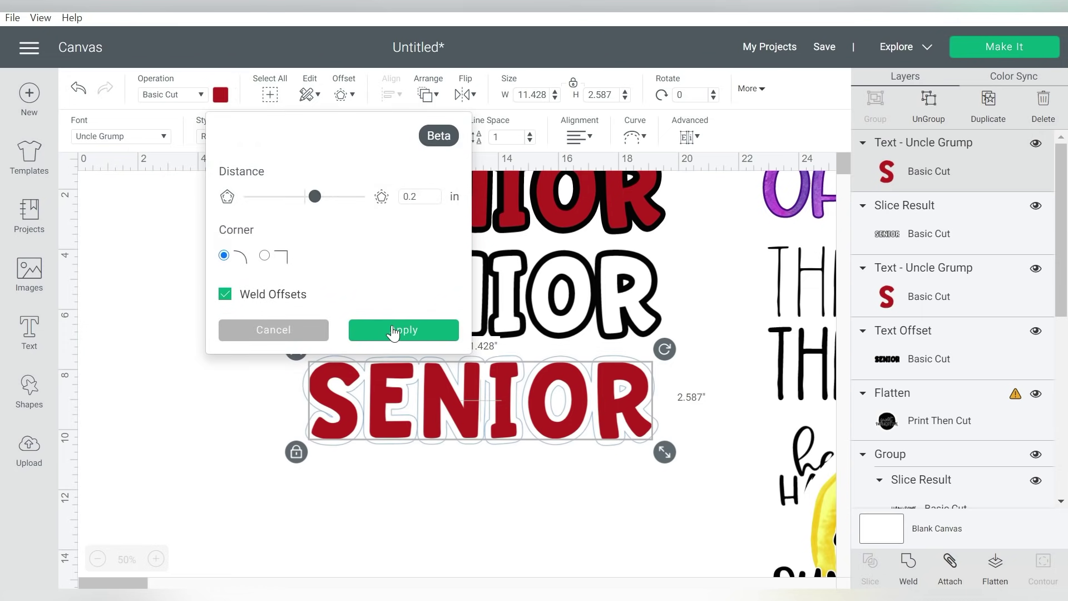
pyautogui.click(392, 331)
# Step: Apply a 0.15 in grey offset around the bottom SENIOR
pyautogui.click(906, 428)
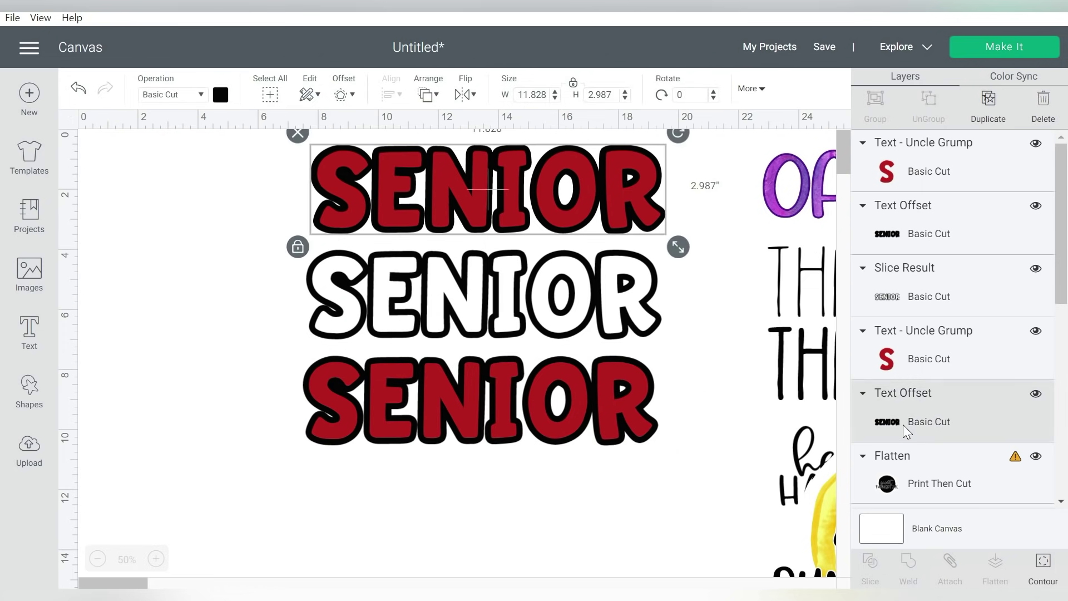
pyautogui.click(898, 223)
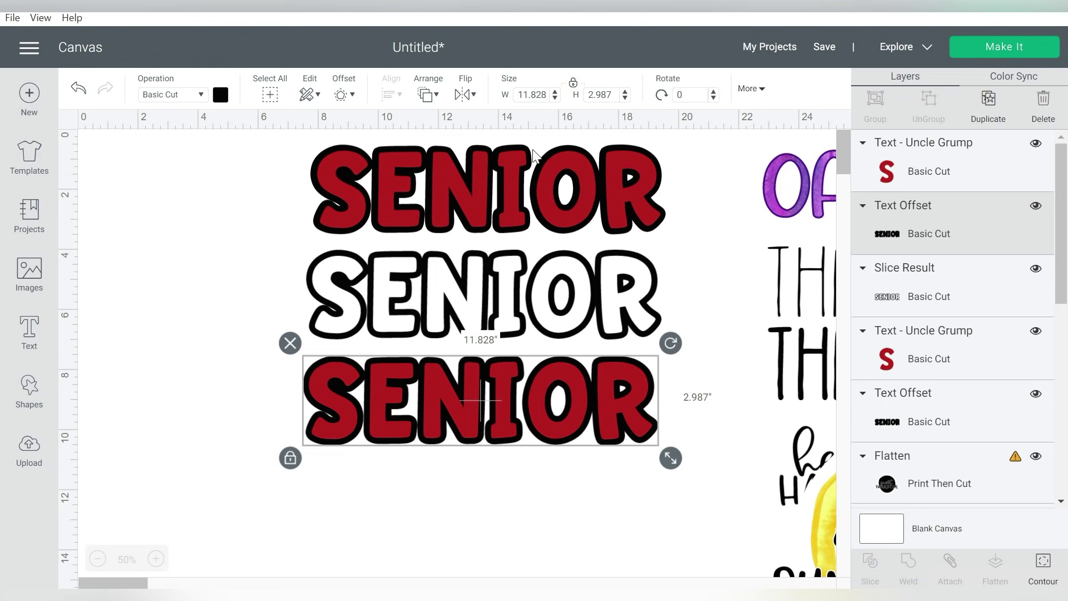
pyautogui.click(340, 94)
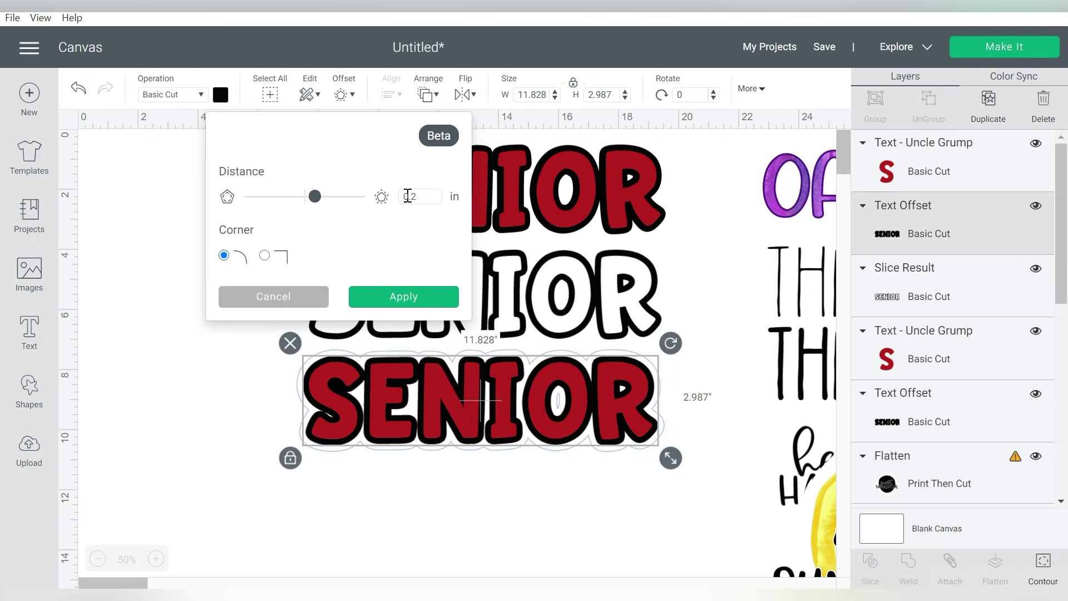
pyautogui.moveTo(411, 196); pyautogui.dragTo(419, 194)
pyautogui.write('0.15')
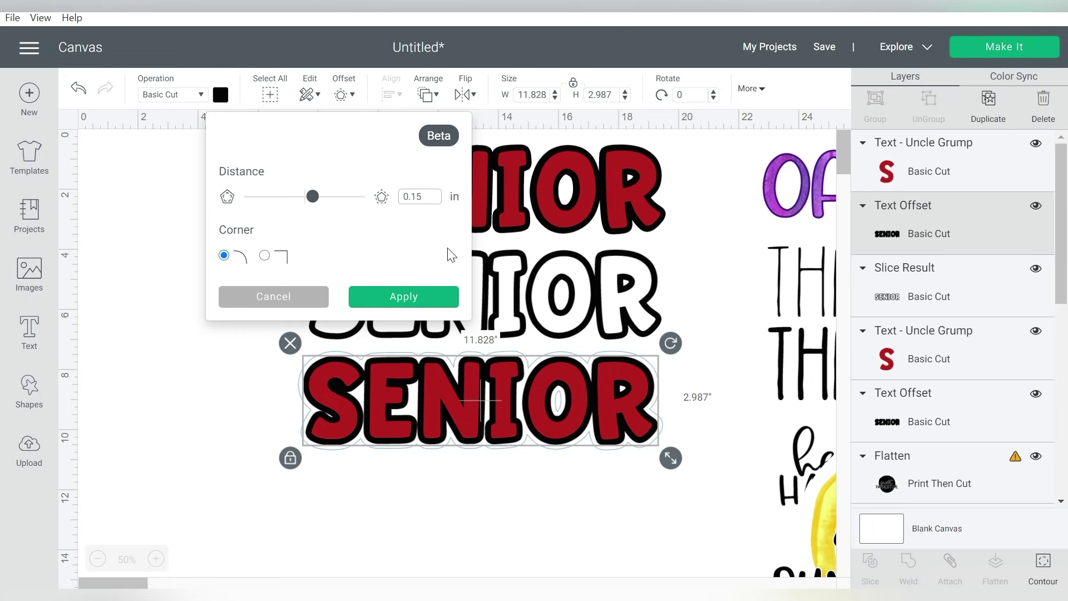
pyautogui.click(435, 297)
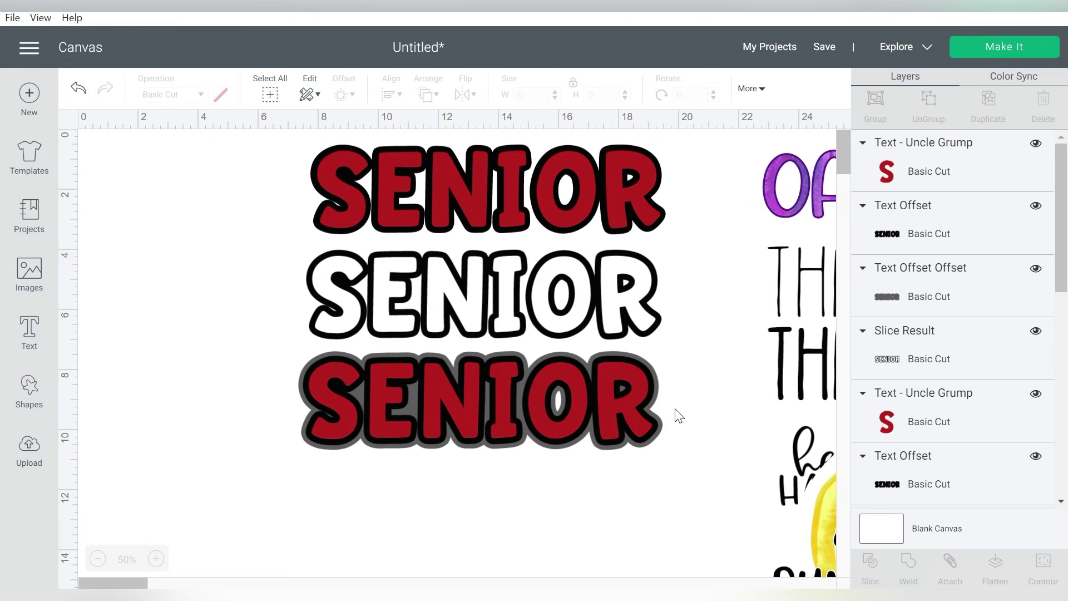
pyautogui.moveTo(1063, 252)
pyautogui.mouseDown()
pyautogui.moveTo(1064, 261)
pyautogui.moveTo(1066, 194)
pyautogui.mouseUp()
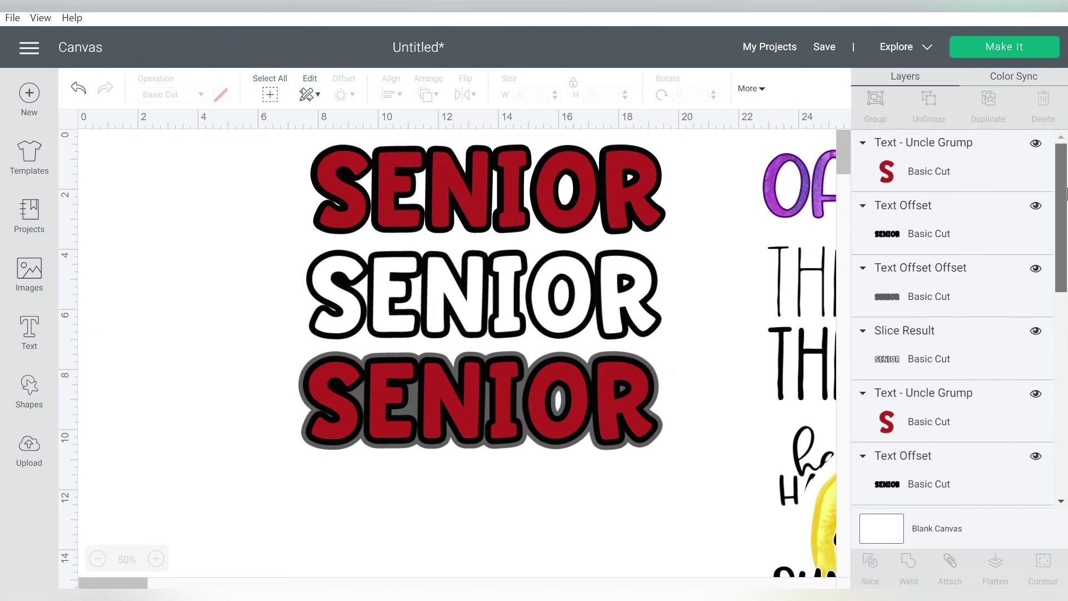
# Step: Slice the black outline out of the grey offset and delete the leftover slices
pyautogui.click(917, 219)
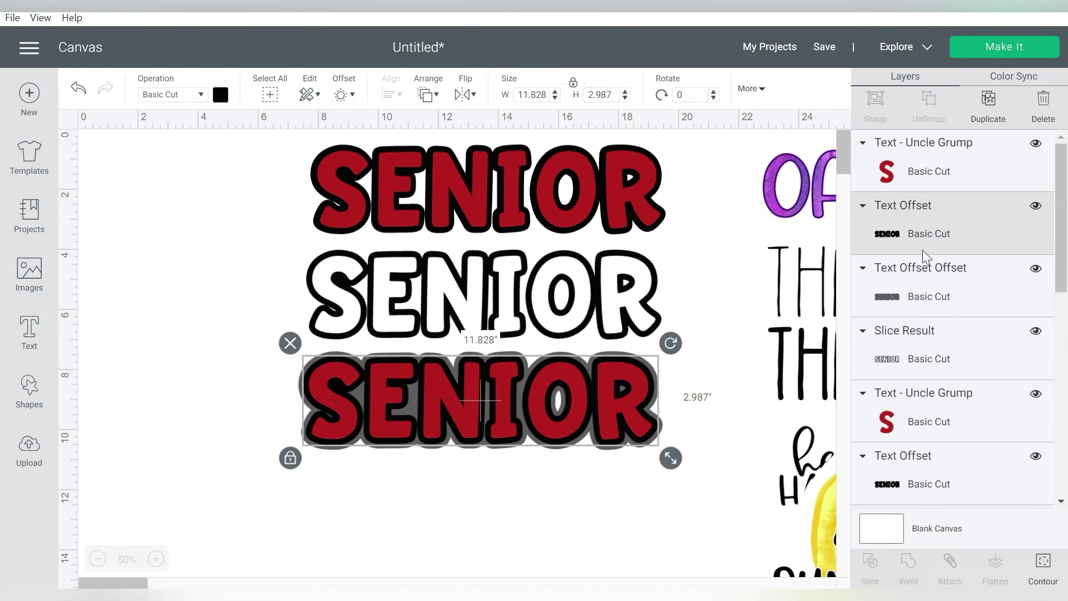
pyautogui.keyDown('shift'); pyautogui.click(909, 290); pyautogui.keyUp('shift')
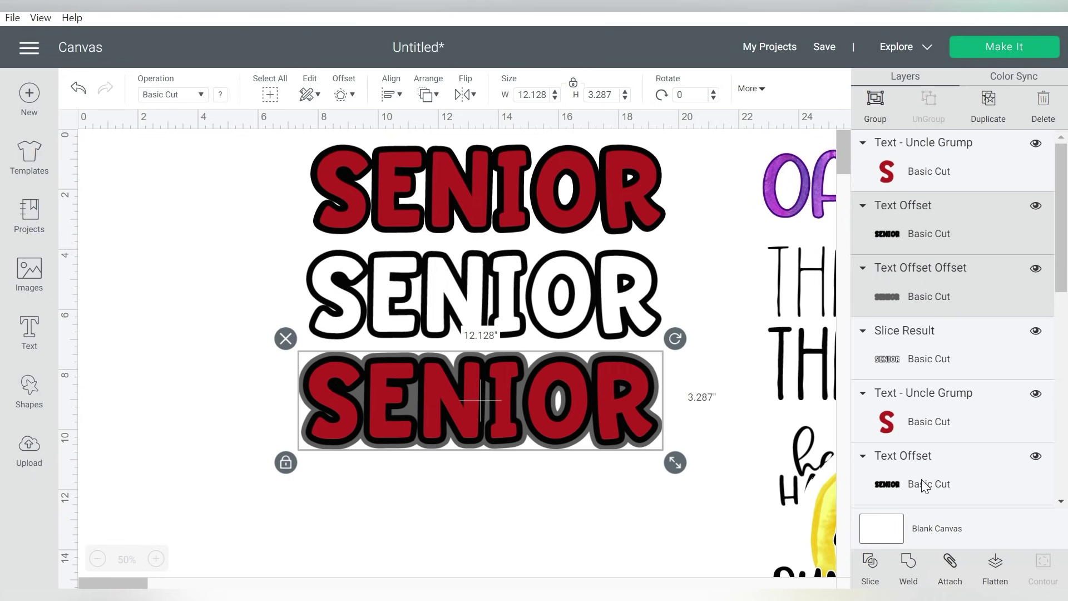
pyautogui.click(873, 561)
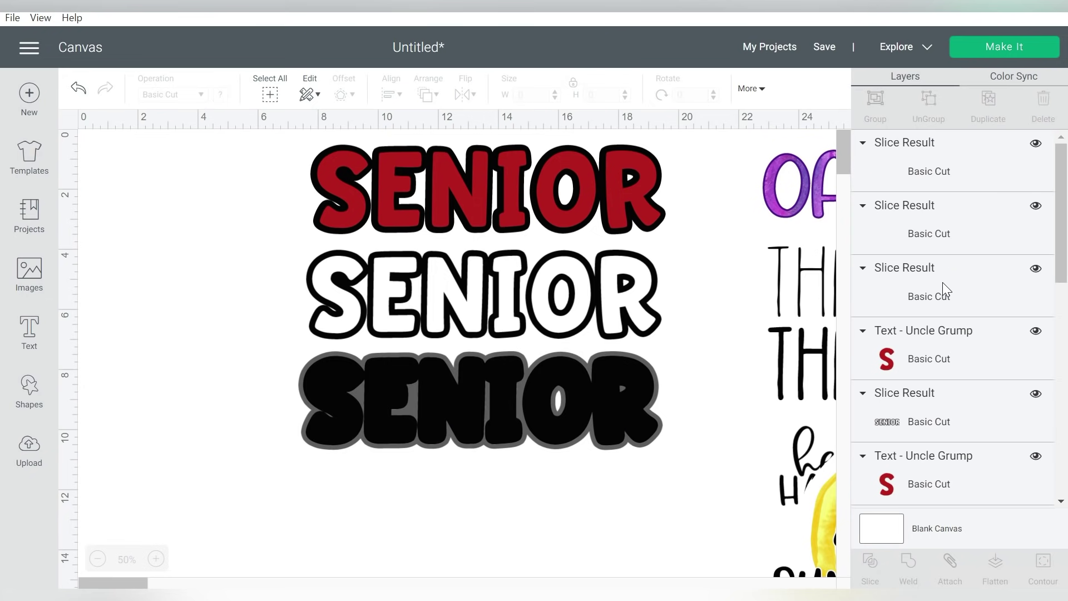
pyautogui.click(916, 172)
pyautogui.press('Delete')
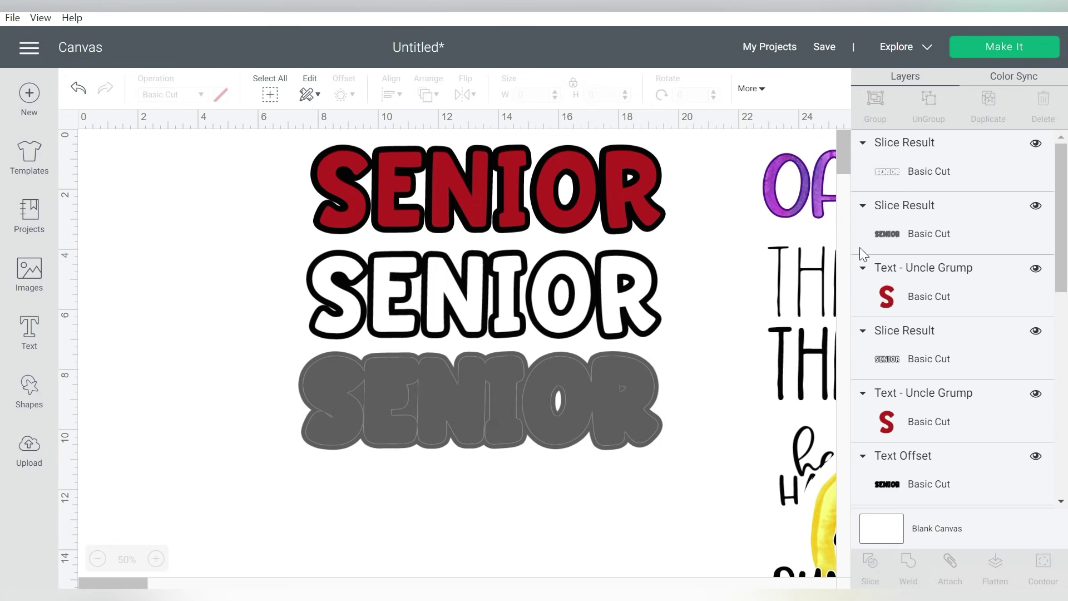
pyautogui.click(911, 234)
pyautogui.press('Delete')
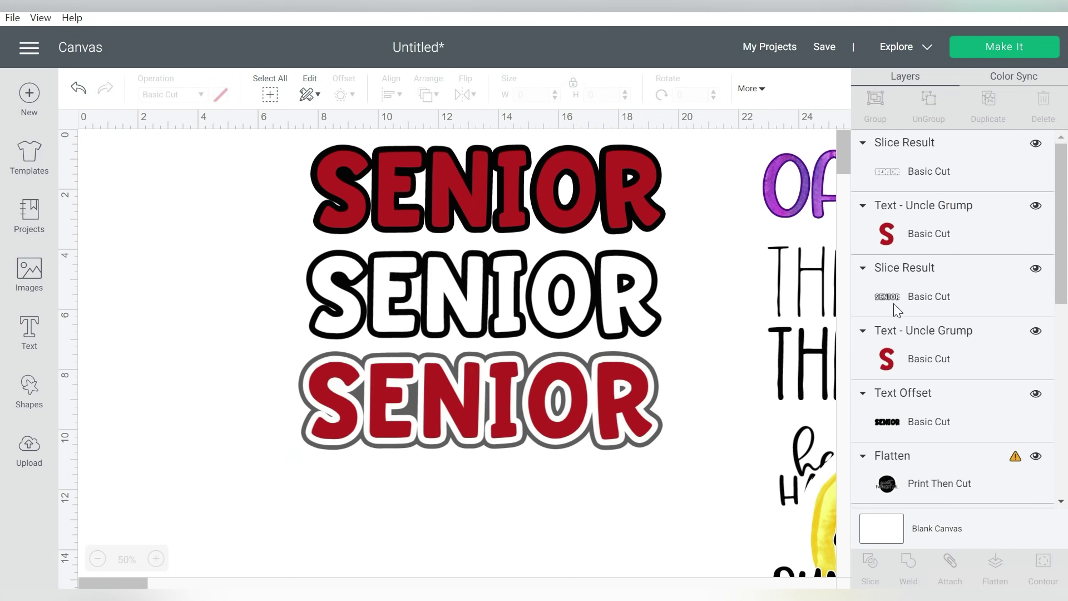
# Step: Colour the bottom SENIOR's outline ring black, then select all three SENIOR words
pyautogui.click(890, 172)
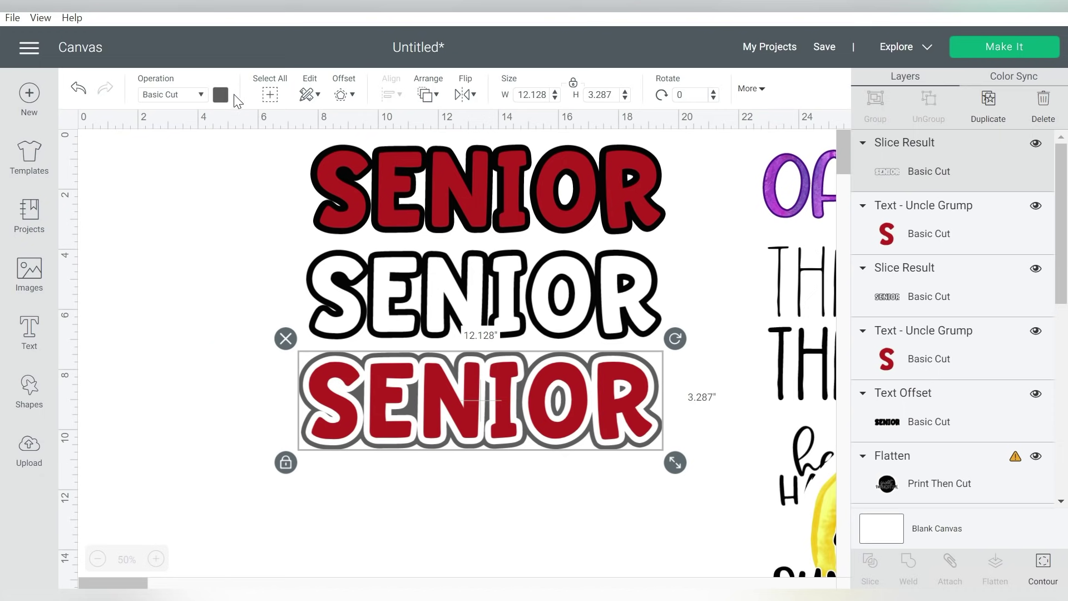
pyautogui.click(220, 95)
pyautogui.click(280, 169)
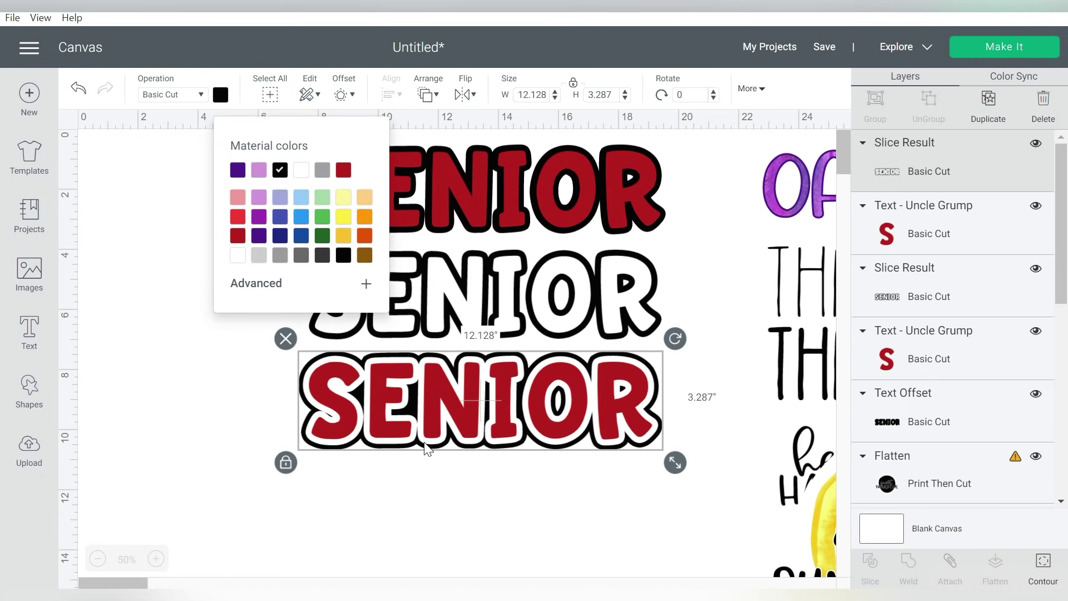
pyautogui.click(456, 516)
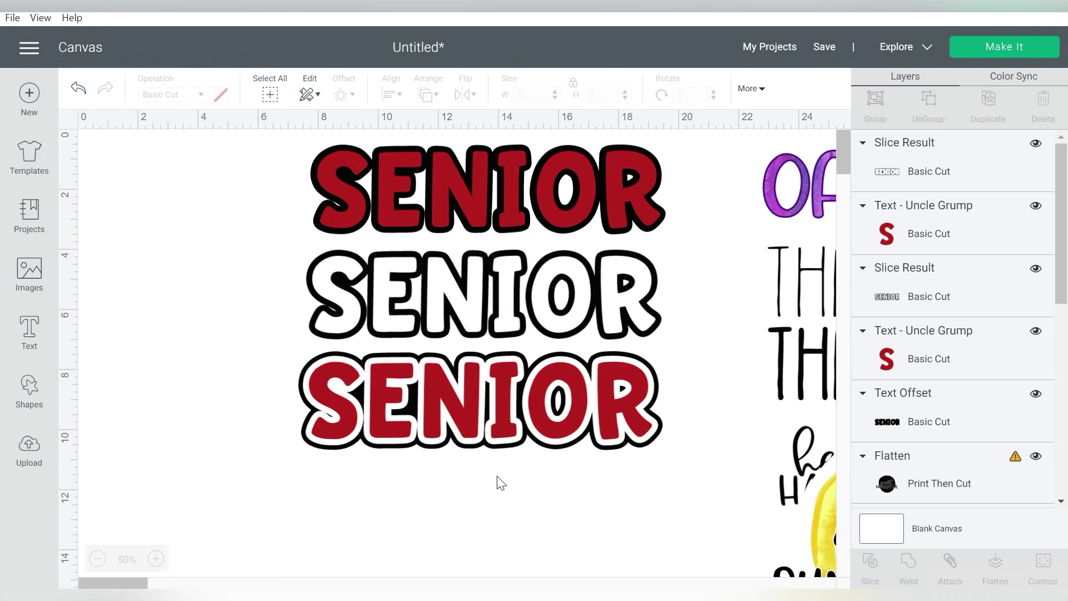
pyautogui.moveTo(537, 502)
pyautogui.mouseDown()
pyautogui.moveTo(414, 194)
pyautogui.moveTo(421, 221)
pyautogui.moveTo(472, 259)
pyautogui.mouseUp()
# Step: Group the three SENIOR words, shrink the group, and move it to the top-left
pyautogui.click(313, 253)
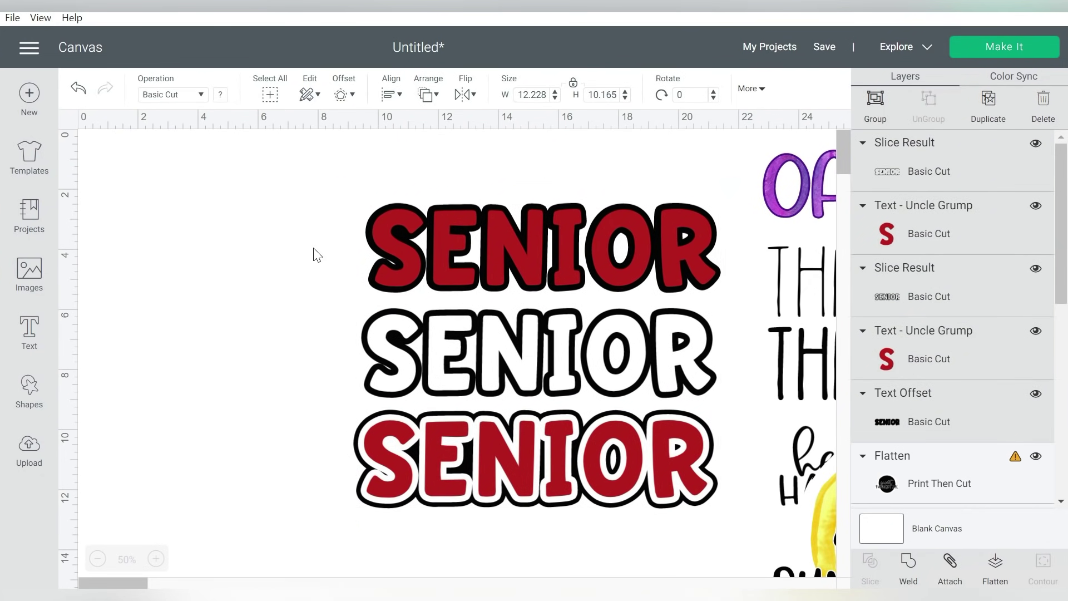
pyautogui.moveTo(306, 211); pyautogui.dragTo(634, 492)
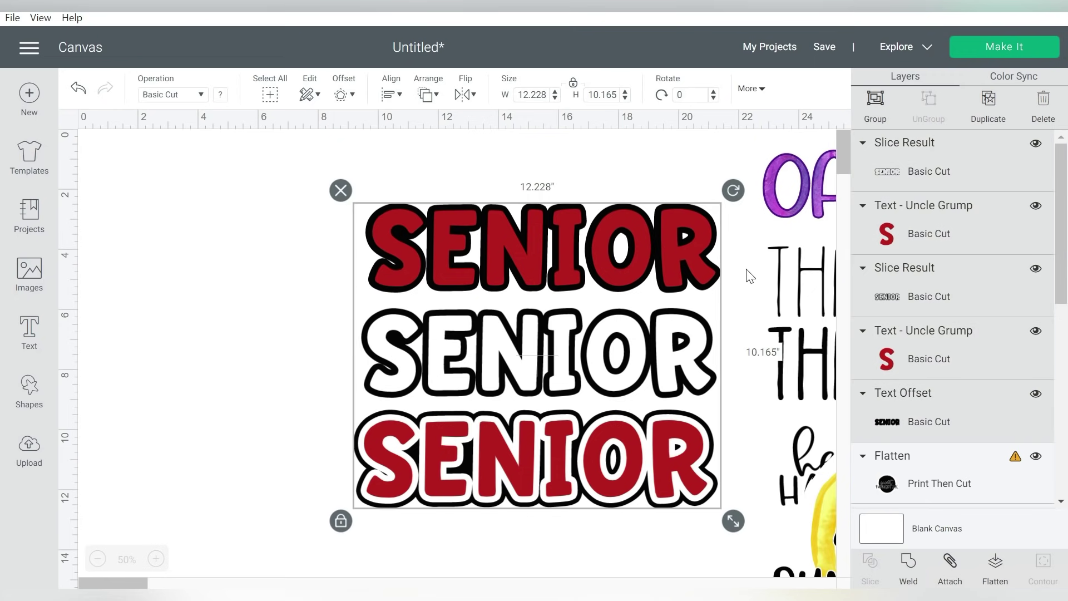
pyautogui.hotkey('ctrl', 'g')
pyautogui.moveTo(732, 517); pyautogui.dragTo(341, 368)
pyautogui.moveTo(443, 276); pyautogui.dragTo(231, 232)
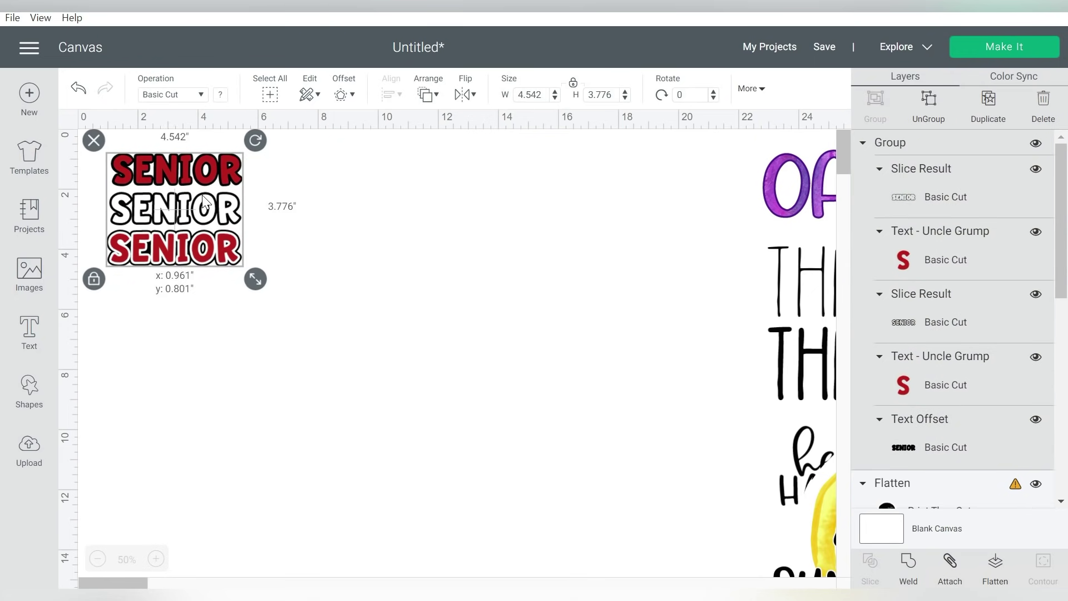
# Step: Place OFFSET beside the SENIOR group and THINNER/THICKER beneath OFFSET
pyautogui.moveTo(767, 200); pyautogui.dragTo(365, 200)
pyautogui.click(268, 259)
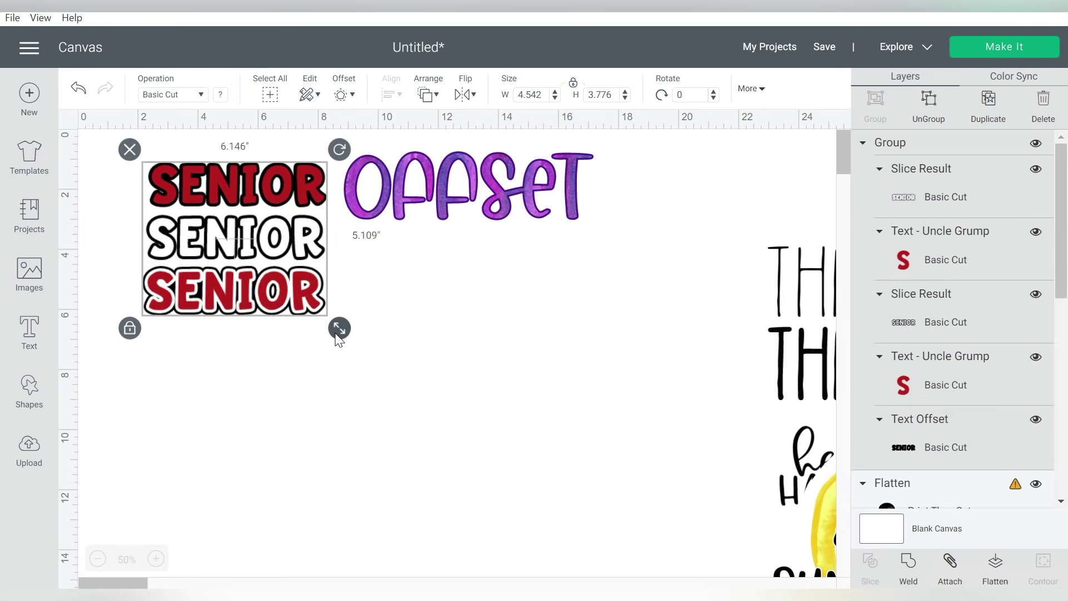
pyautogui.moveTo(290, 291); pyautogui.dragTo(341, 327)
pyautogui.moveTo(283, 268); pyautogui.dragTo(270, 301)
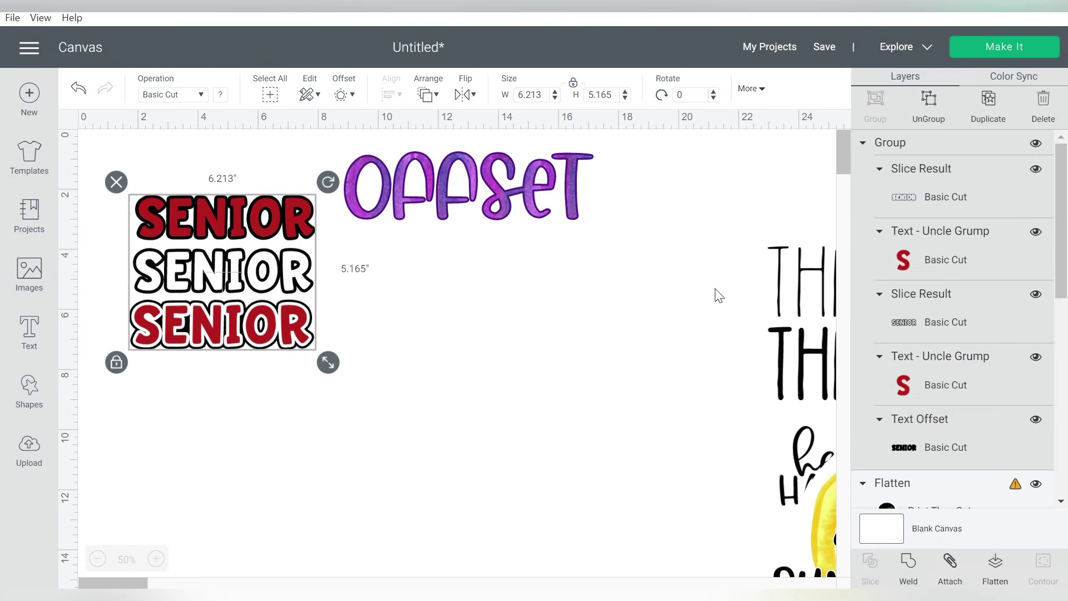
pyautogui.moveTo(715, 287)
pyautogui.mouseDown()
pyautogui.moveTo(781, 355)
pyautogui.moveTo(420, 347)
pyautogui.mouseUp()
# Step: Shrink the sweet summertime lemon and place it below the SENIOR words
pyautogui.moveTo(801, 448); pyautogui.dragTo(185, 377)
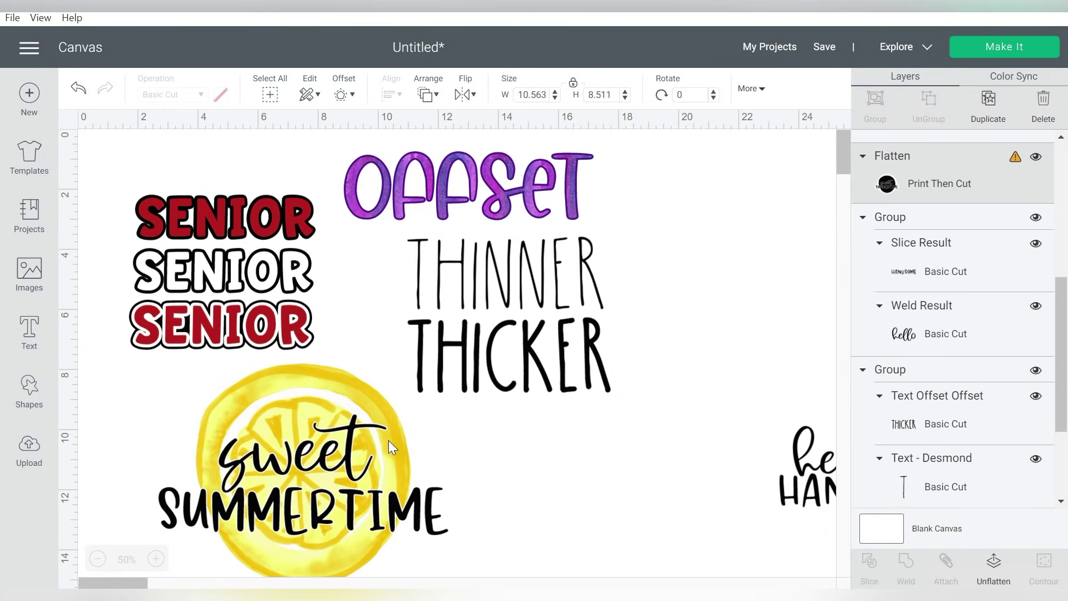
pyautogui.click(332, 442)
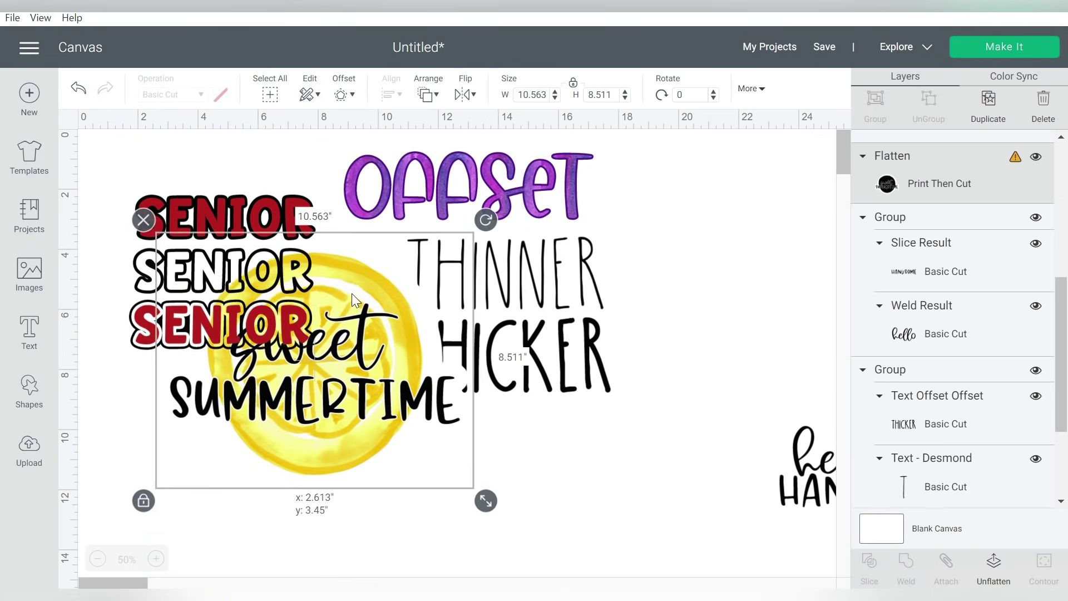
pyautogui.moveTo(356, 429); pyautogui.dragTo(352, 282)
pyautogui.click(515, 448)
pyautogui.click(347, 432)
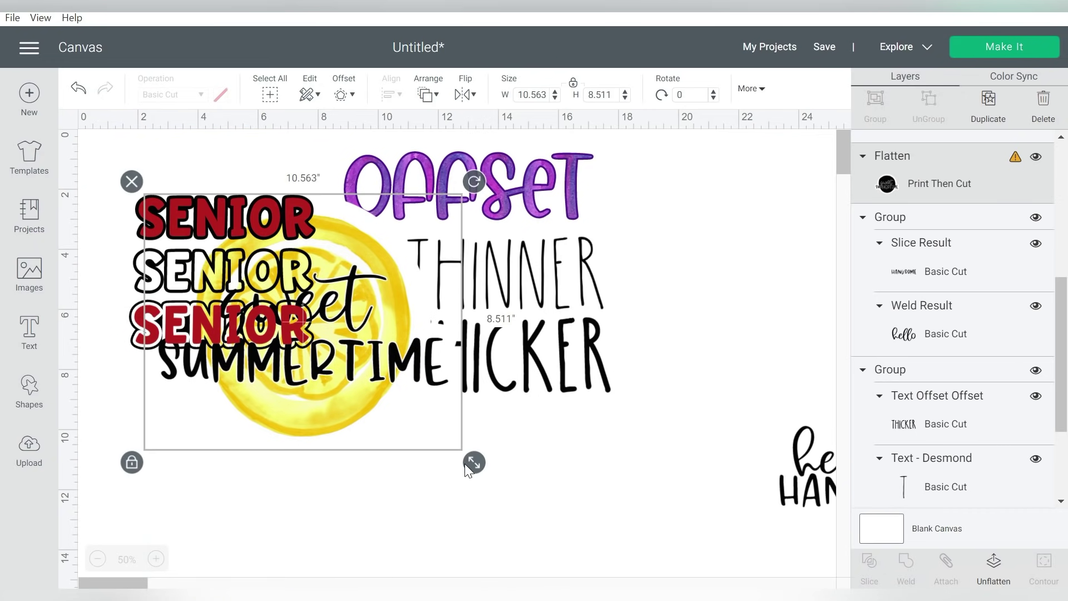
pyautogui.moveTo(469, 464); pyautogui.dragTo(350, 390)
pyautogui.click(350, 390)
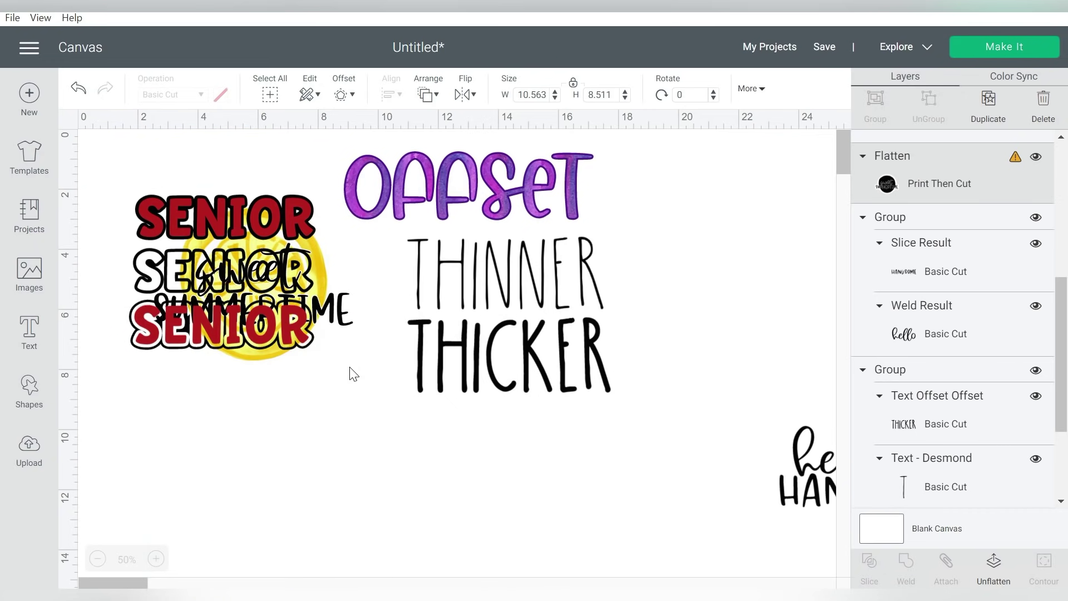
pyautogui.moveTo(351, 329)
pyautogui.mouseDown()
pyautogui.moveTo(340, 468)
pyautogui.moveTo(409, 489)
pyautogui.mouseUp()
pyautogui.click(846, 478)
# Step: Move hello HANDSOME below THICKER and shrink the THINNER/THICKER and OFFSET designs
pyautogui.moveTo(795, 471); pyautogui.dragTo(438, 458)
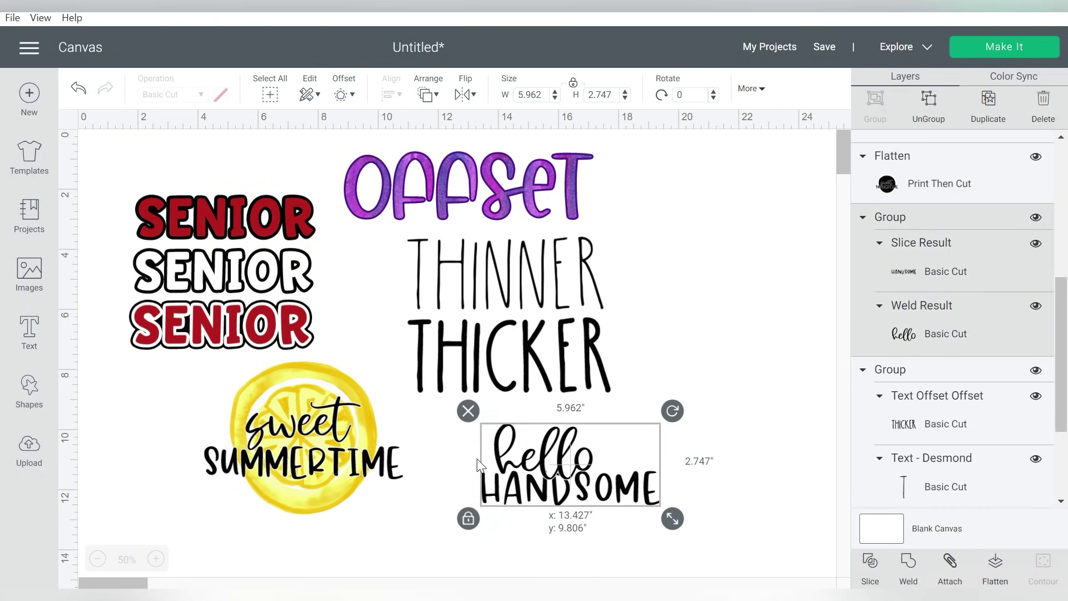
pyautogui.click(515, 361)
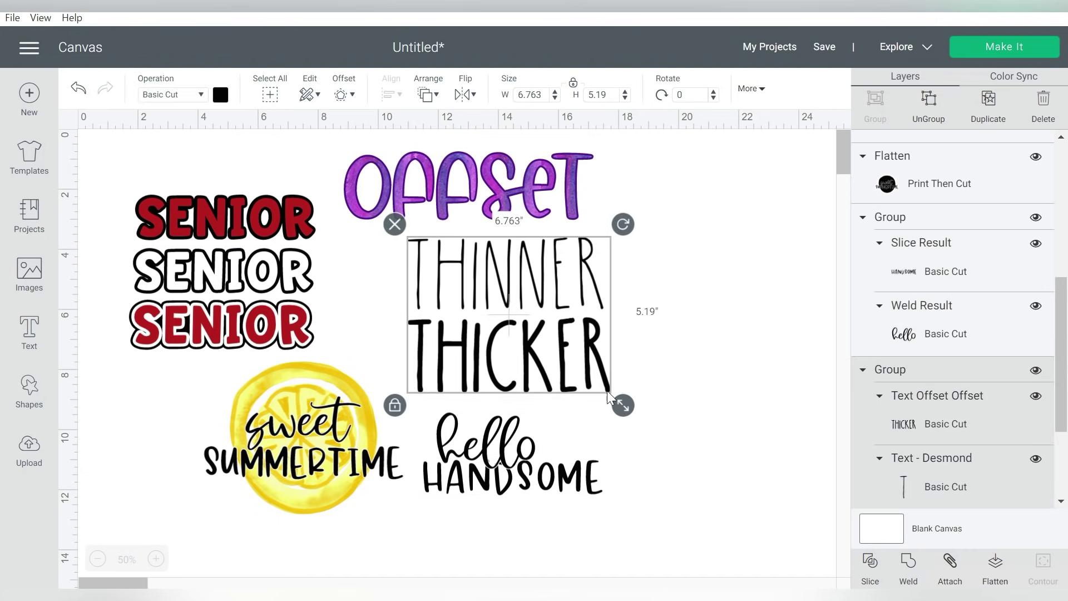
pyautogui.moveTo(615, 400); pyautogui.dragTo(580, 373)
pyautogui.moveTo(532, 337); pyautogui.dragTo(512, 353)
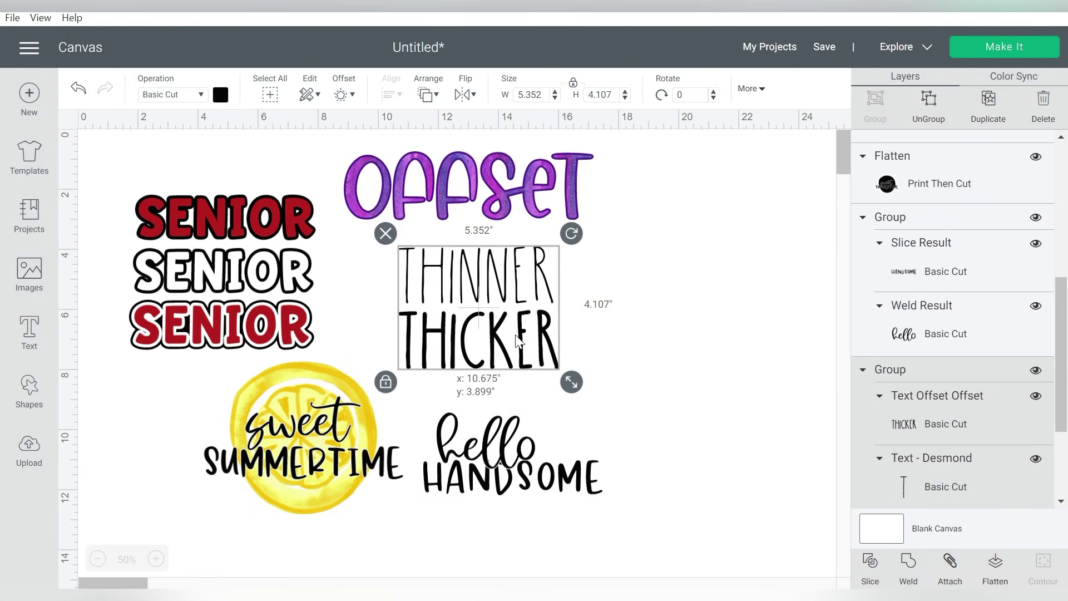
pyautogui.click(528, 183)
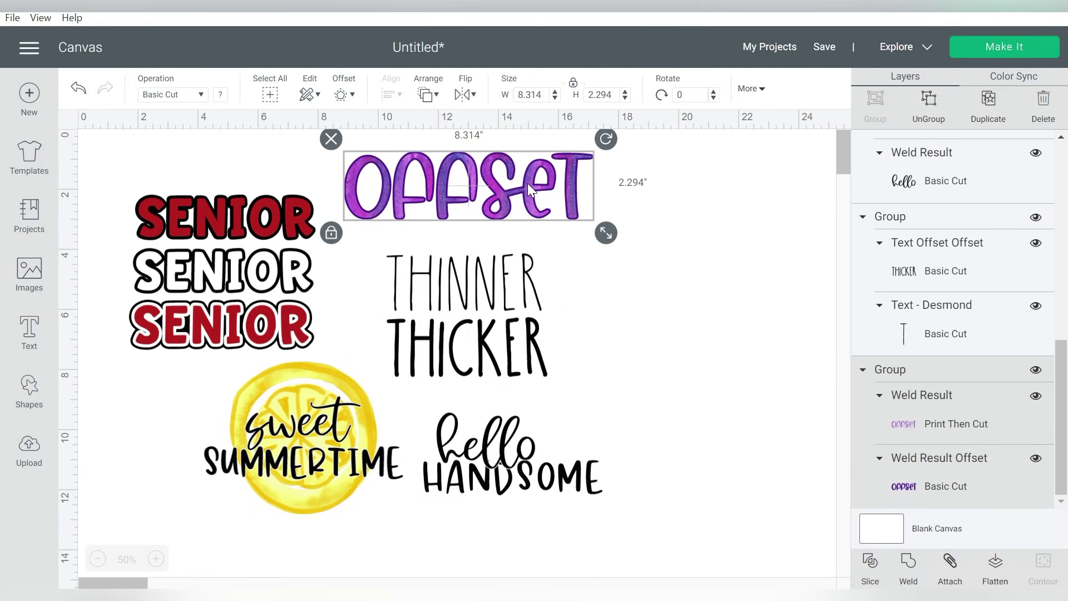
pyautogui.moveTo(604, 231)
pyautogui.mouseDown()
pyautogui.moveTo(544, 203)
pyautogui.moveTo(563, 211)
pyautogui.mouseUp()
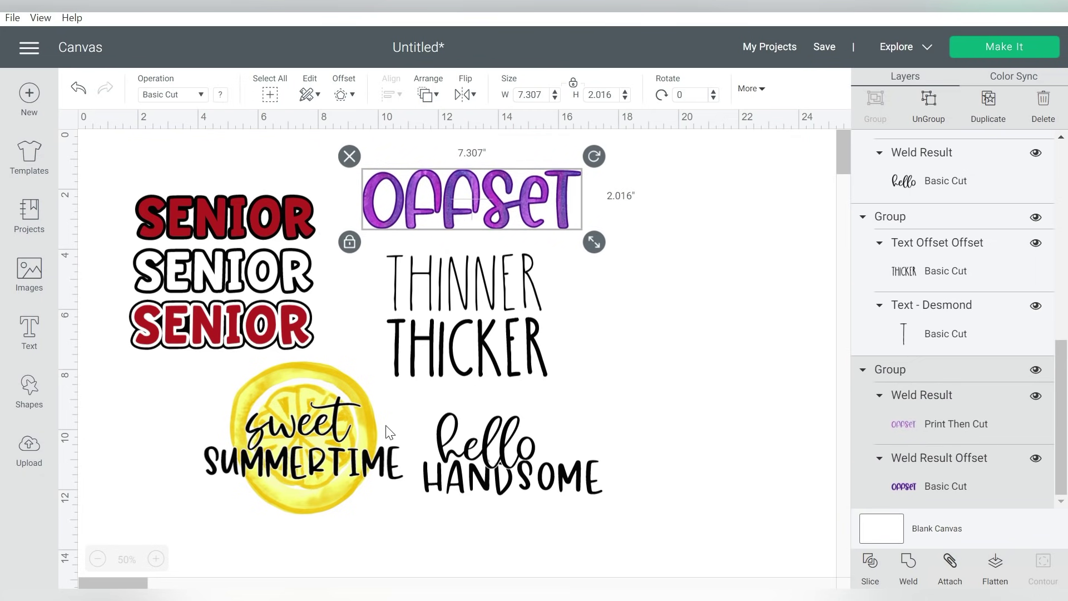
pyautogui.moveTo(320, 434); pyautogui.dragTo(305, 438)
pyautogui.click(809, 416)
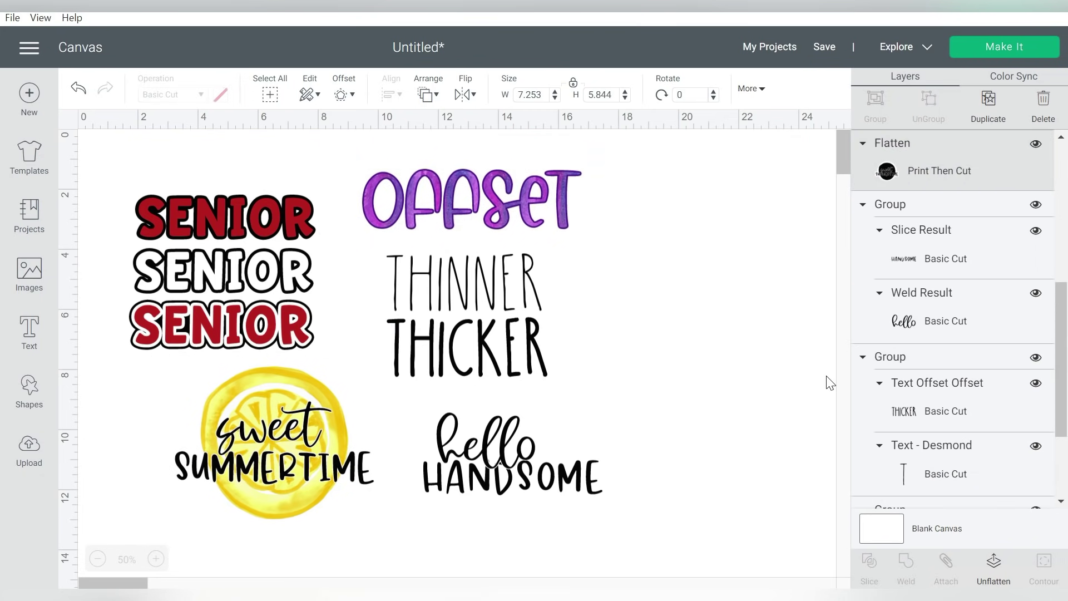